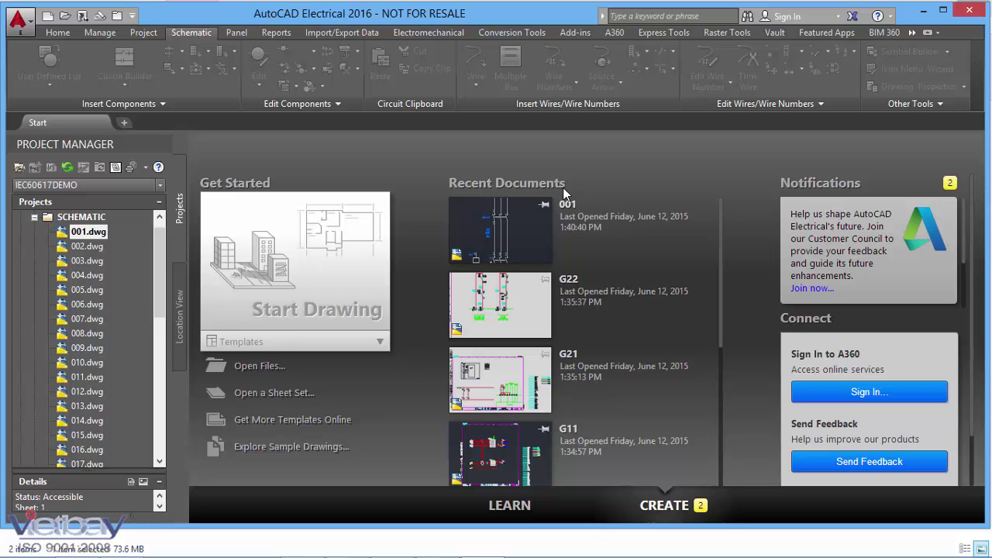
Maximize the window and open 001.dwg from IEC60617DEMO's SCHEMATIC folder in Project Manager
left_click(944, 12)
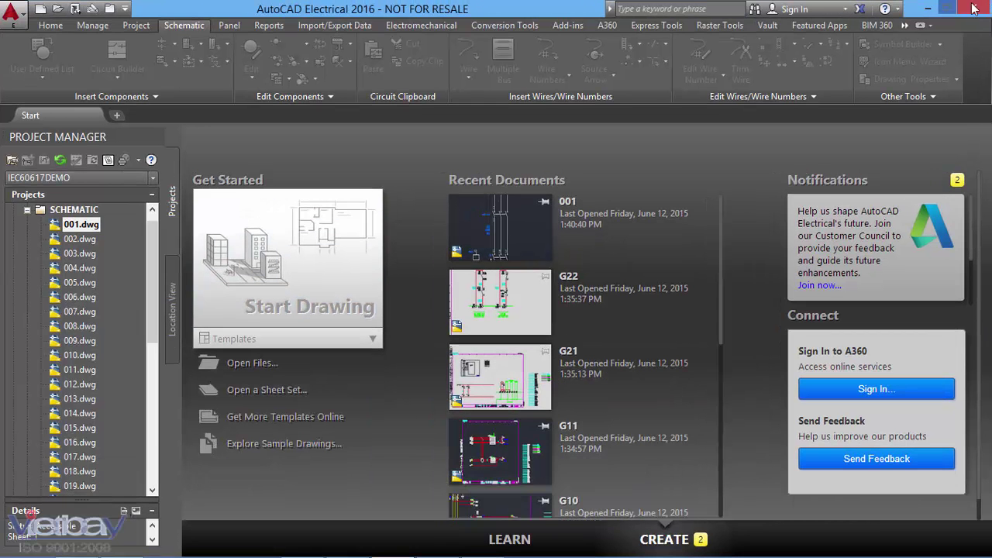
left_click(29, 210)
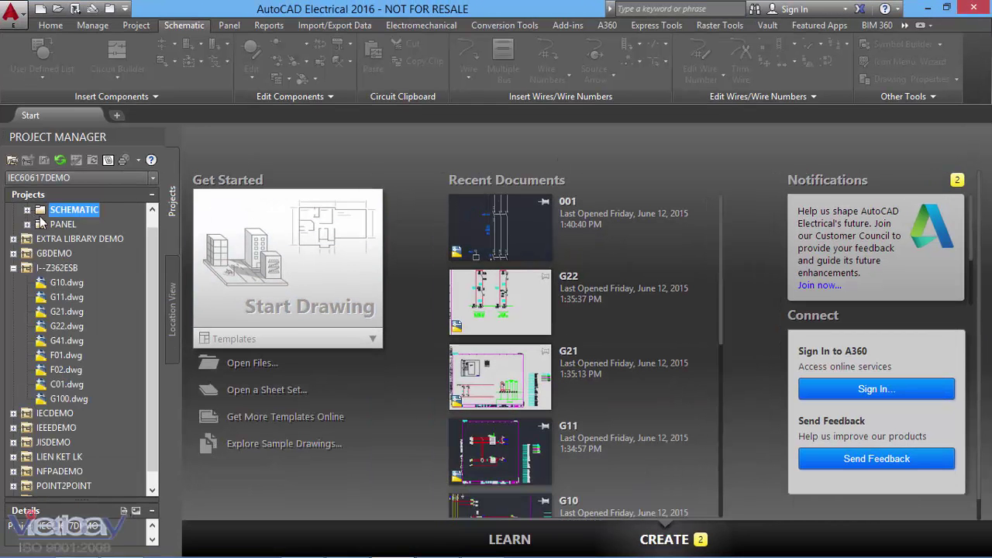
left_click_drag(147, 235, 151, 221)
right_click(75, 211)
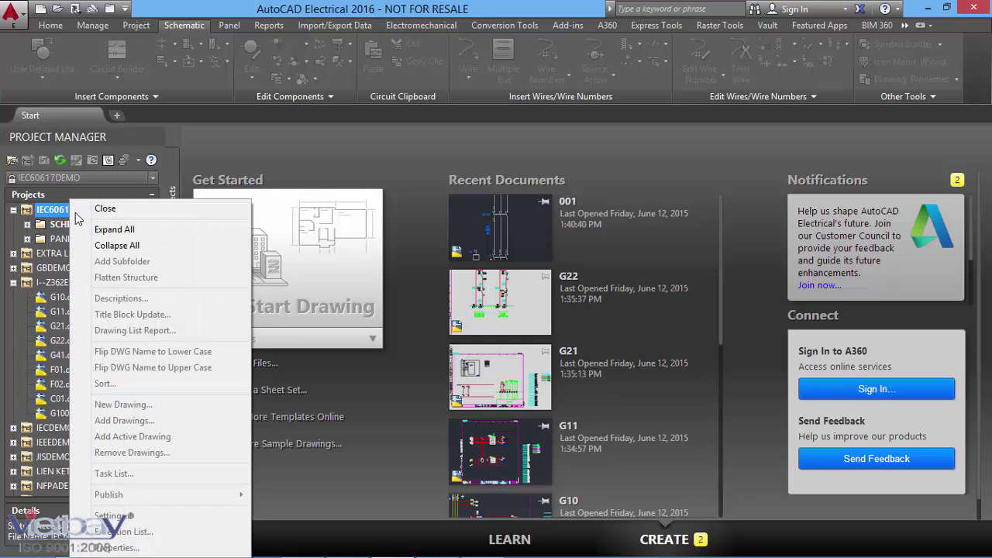
key("Escape")
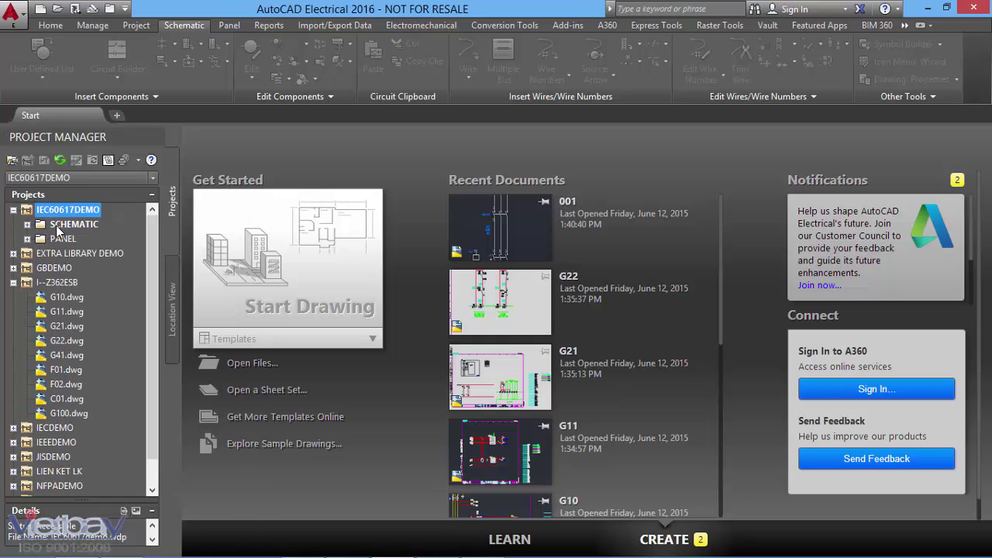
left_click(58, 224)
left_click(28, 224)
right_click(76, 226)
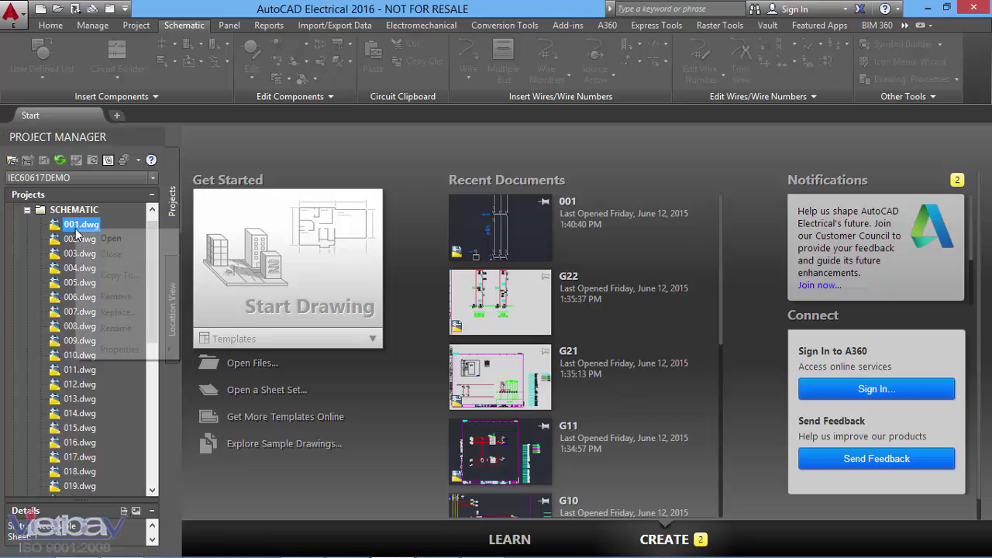
left_click(109, 238)
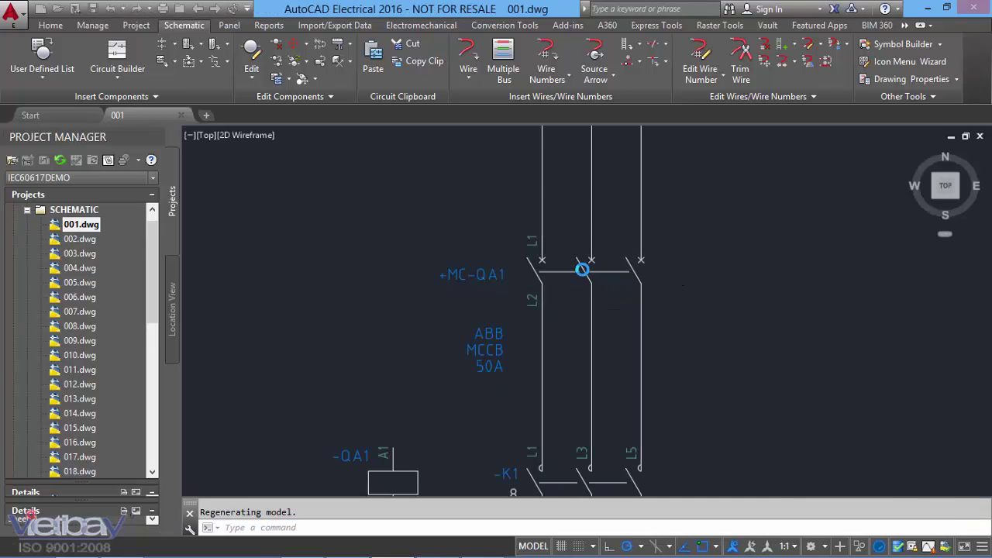
Zoom and pan the drawing to centre the MC-QA1 breaker schematic
scroll(591, 251, "down", 3)
scroll(643, 315, "up", 2)
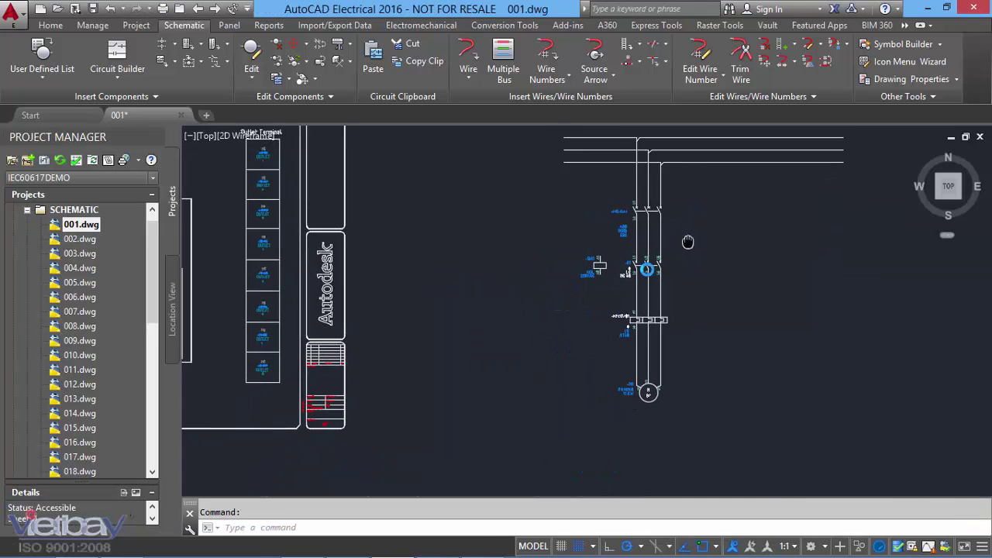
scroll(690, 241, "up", 2)
scroll(777, 296, "up", 2)
middle_click_drag(777, 296, 671, 316)
type("c")
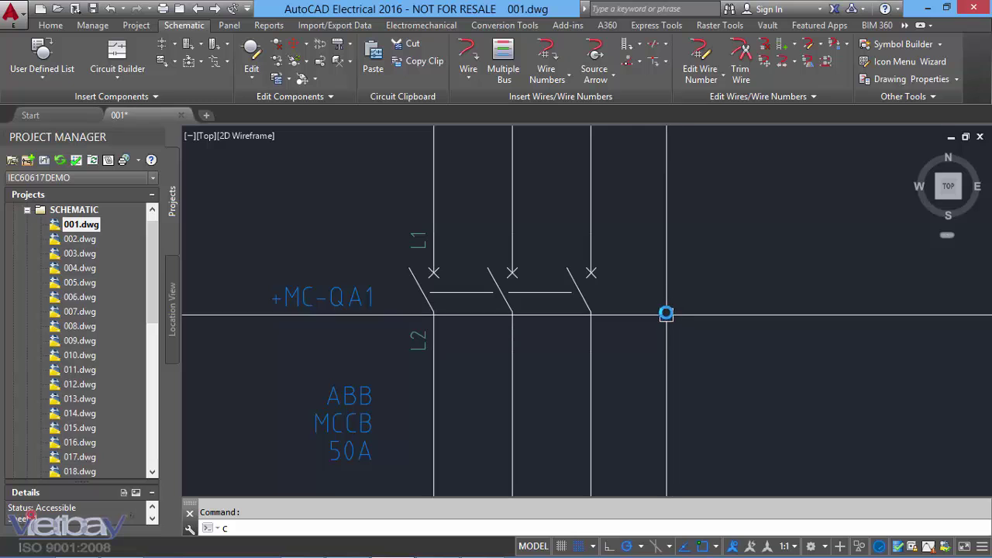
scroll(353, 300, "down", 5)
scroll(353, 300, "down", 2)
middle_click_drag(352, 300, 591, 308)
scroll(592, 308, "up", 1)
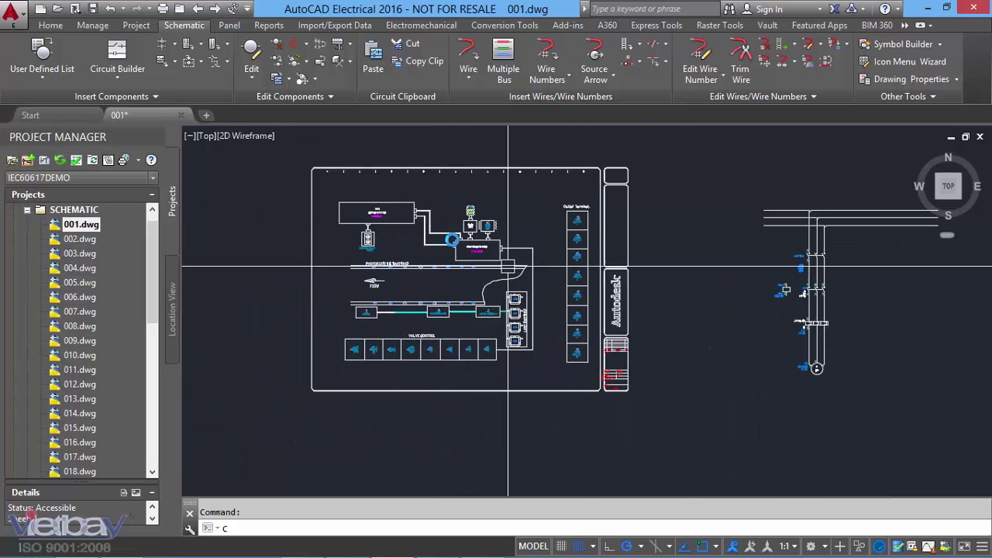
middle_click_drag(656, 261, 383, 248)
scroll(382, 248, "up", 1)
scroll(465, 279, "up", 3)
scroll(473, 277, "up", 1)
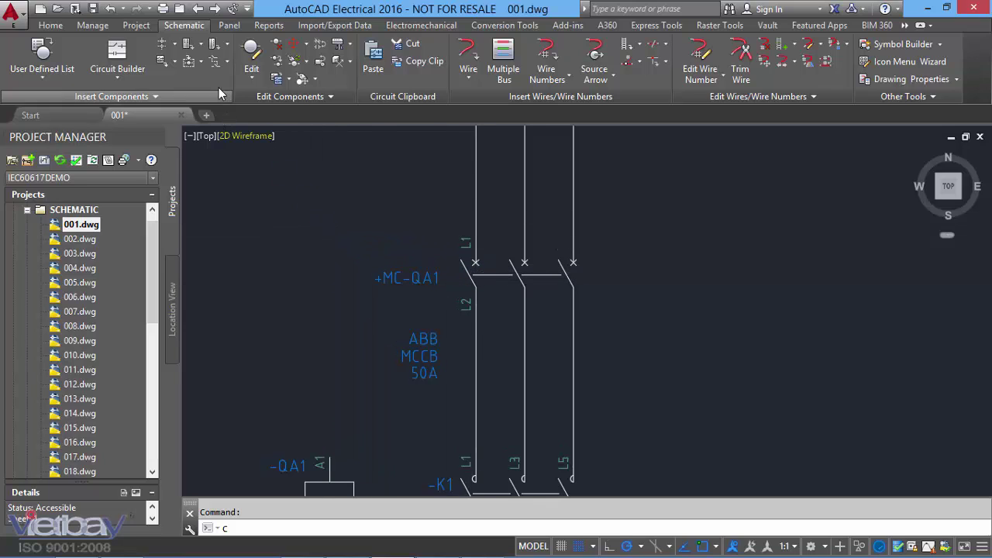
Start Copy Component on the MC-QA1 breaker, then cancel the attempt
left_click(256, 81)
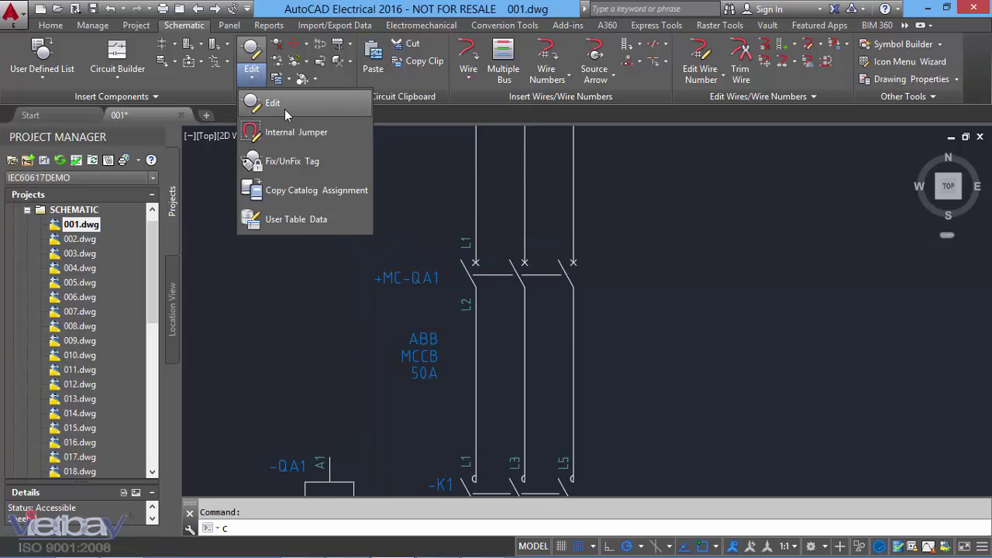
left_click(285, 103)
left_click(280, 66)
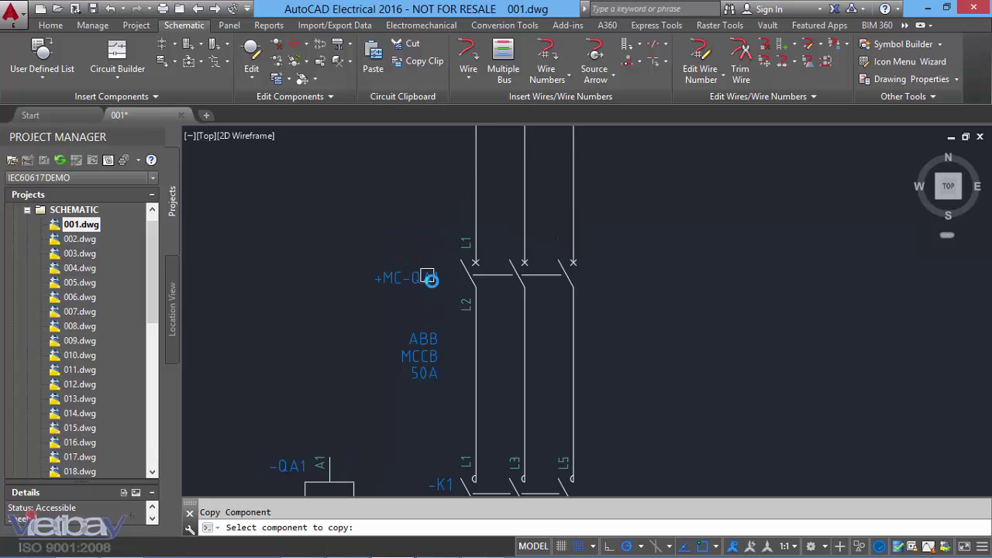
left_click(427, 277)
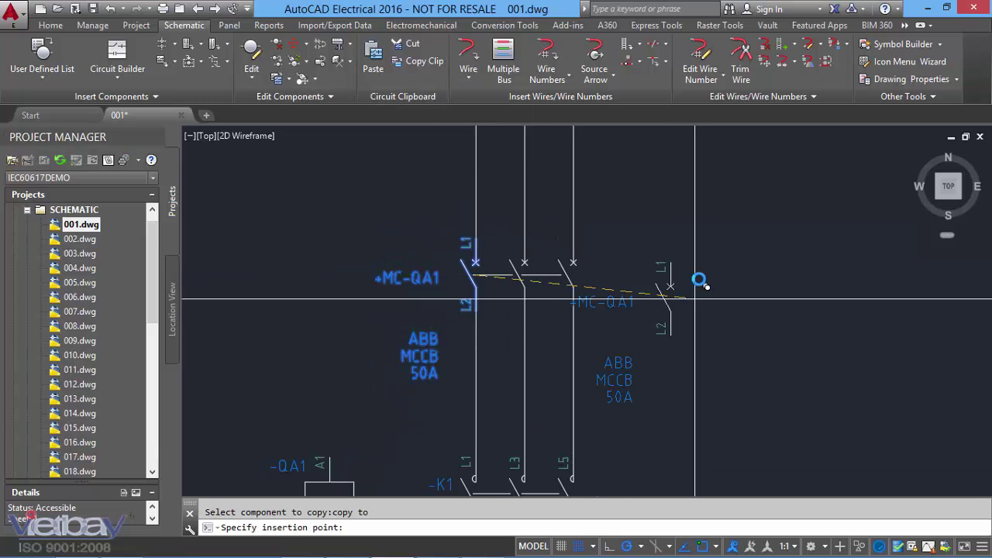
scroll(450, 346, "down", 3)
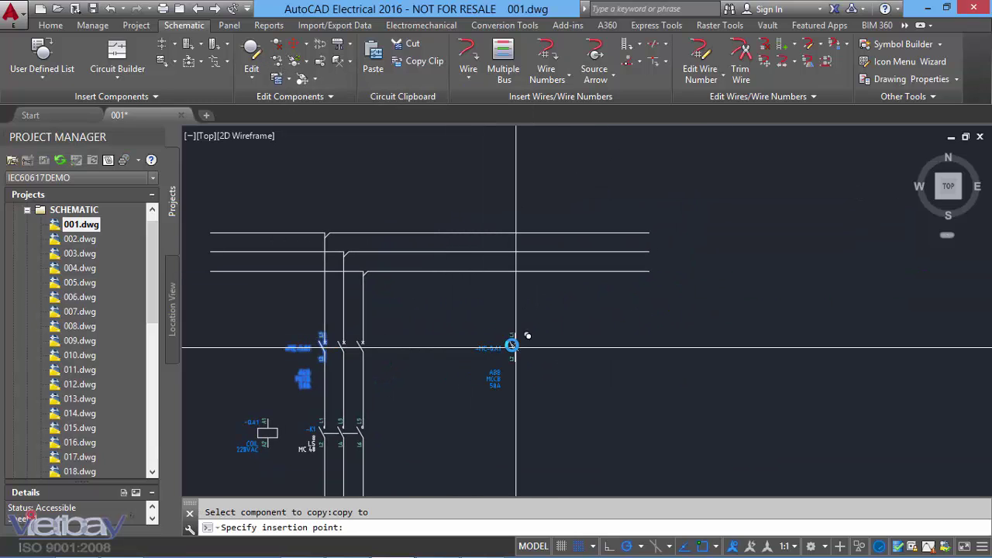
key("Escape")
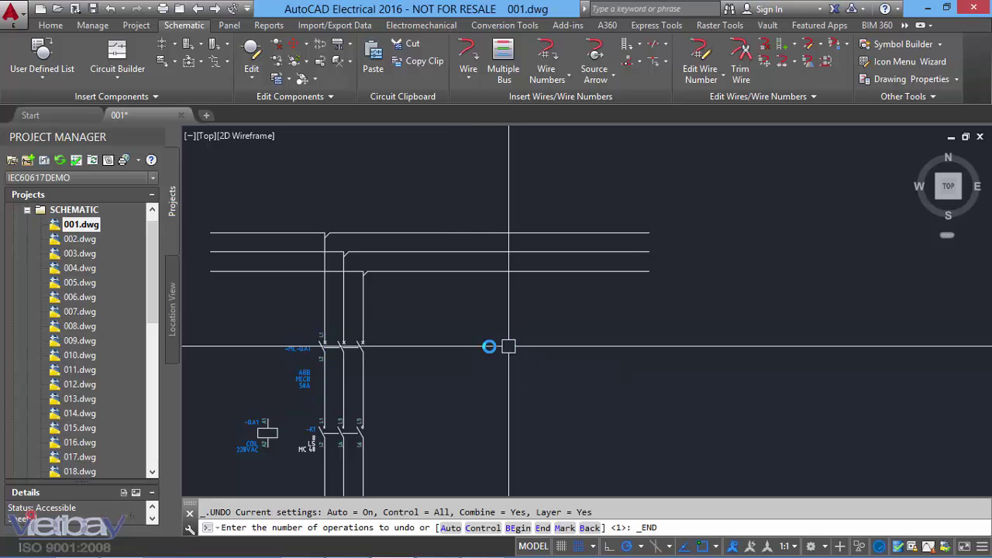
scroll(483, 270, "up", 2)
scroll(450, 266, "up", 2)
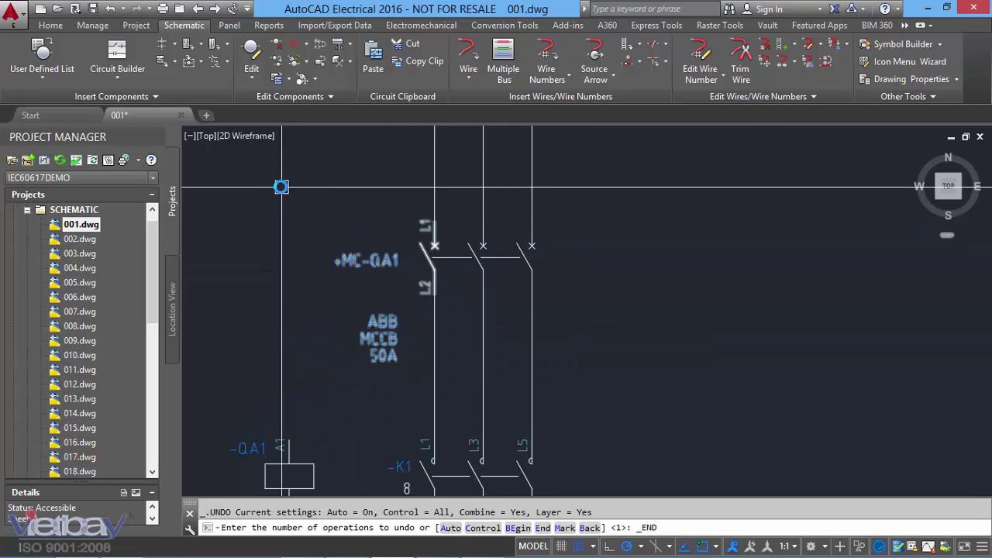
Window-select MC-QA1, then clear the selection and cancel a second copy attempt
left_click(281, 186)
left_click(715, 386)
scroll(678, 350, "down", 1)
scroll(636, 356, "down", 1)
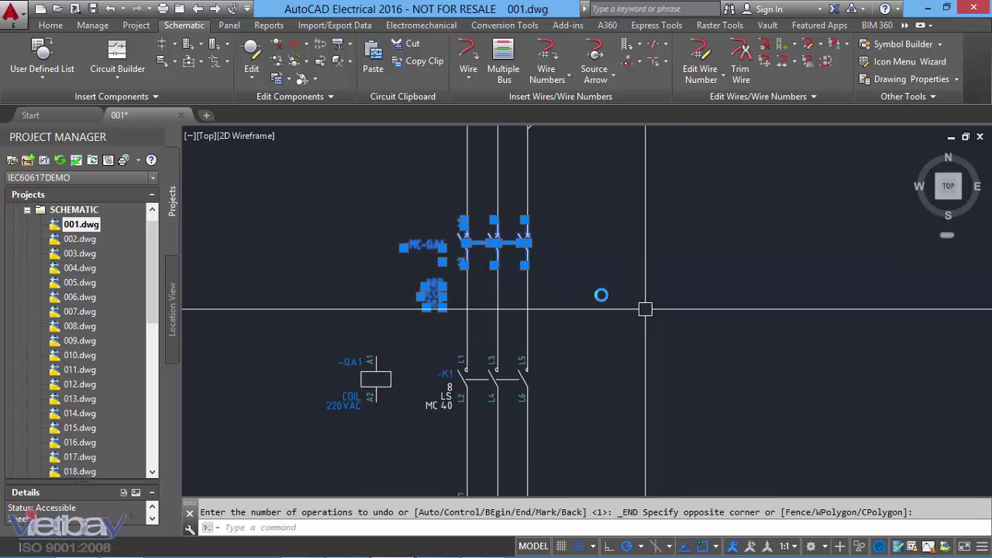
key("Escape")
scroll(365, 144, "up", 1)
left_click(280, 62)
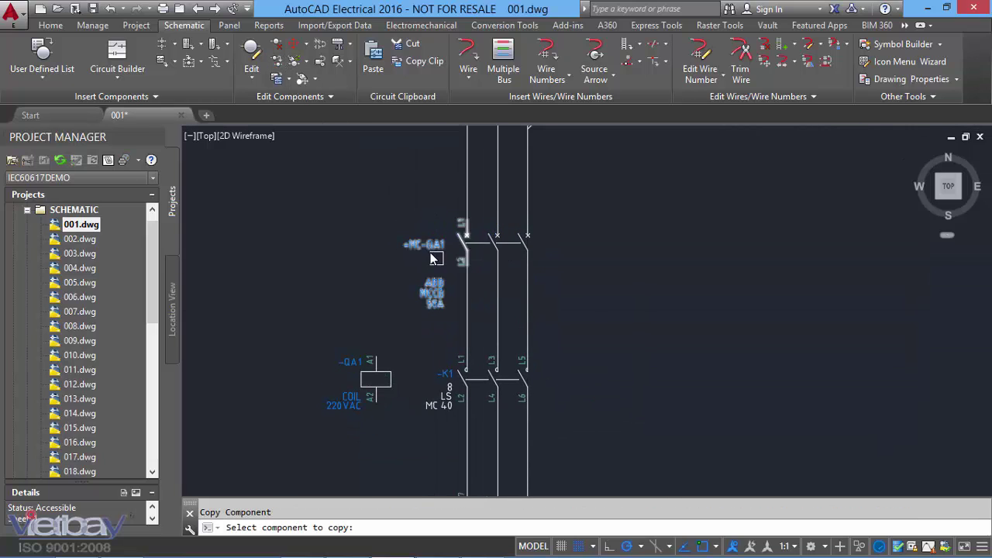
key("Escape")
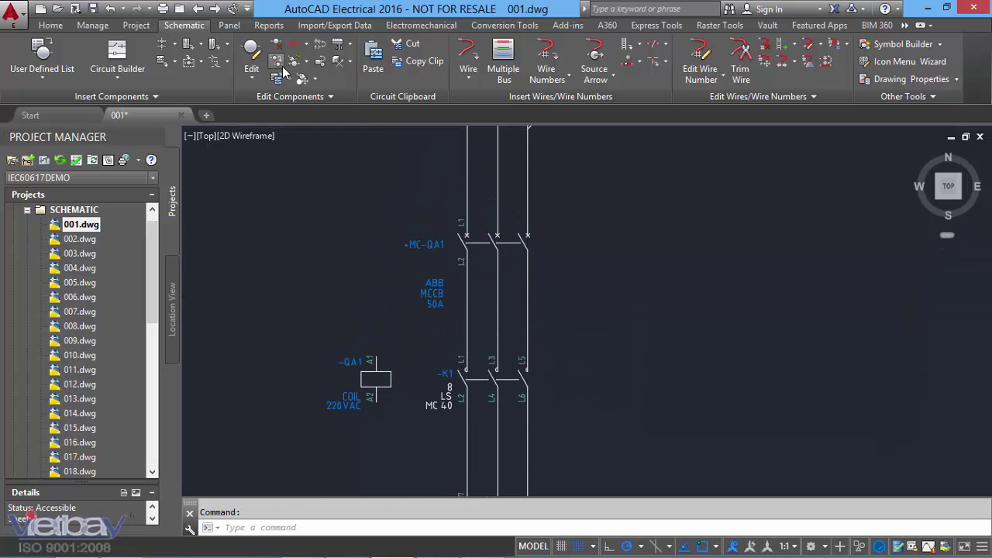
Copy MC-QA1 to the right and accept it as new breaker MC-QA9, ABB MCCB 50A
left_click(437, 227)
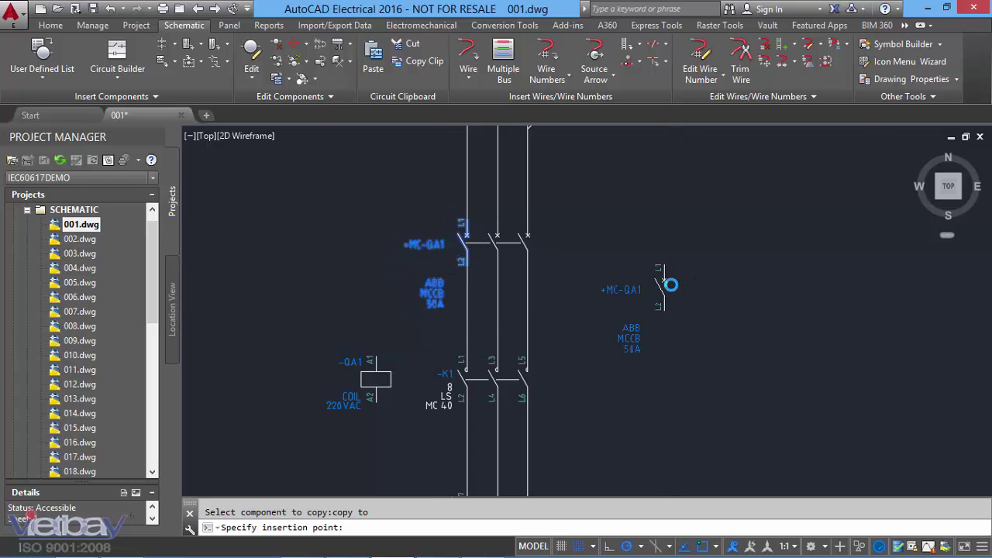
scroll(664, 288, "down", 4)
middle_click_drag(664, 288, 436, 284)
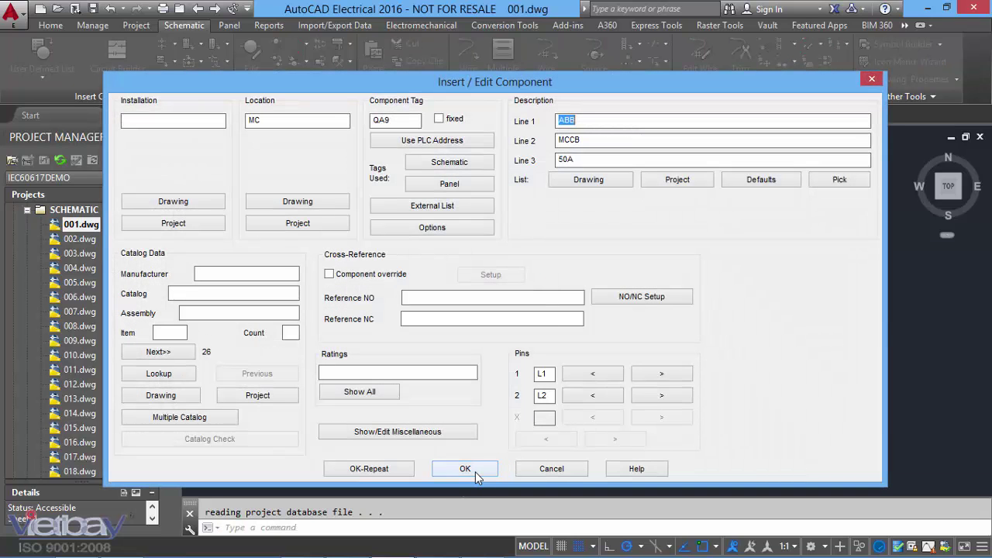
left_click(465, 469)
scroll(511, 279, "up", 5)
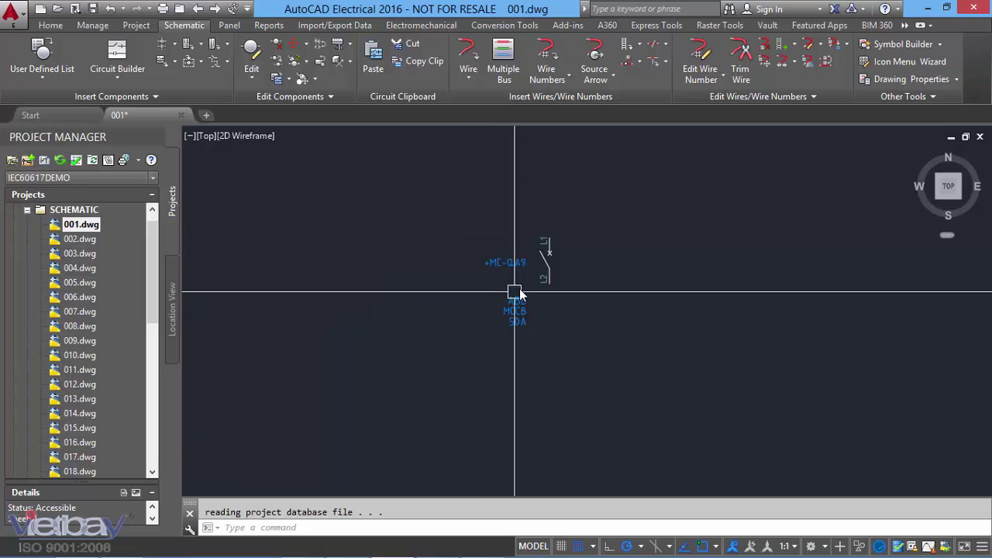
scroll(507, 275, "up", 3)
left_click(560, 272)
type("x")
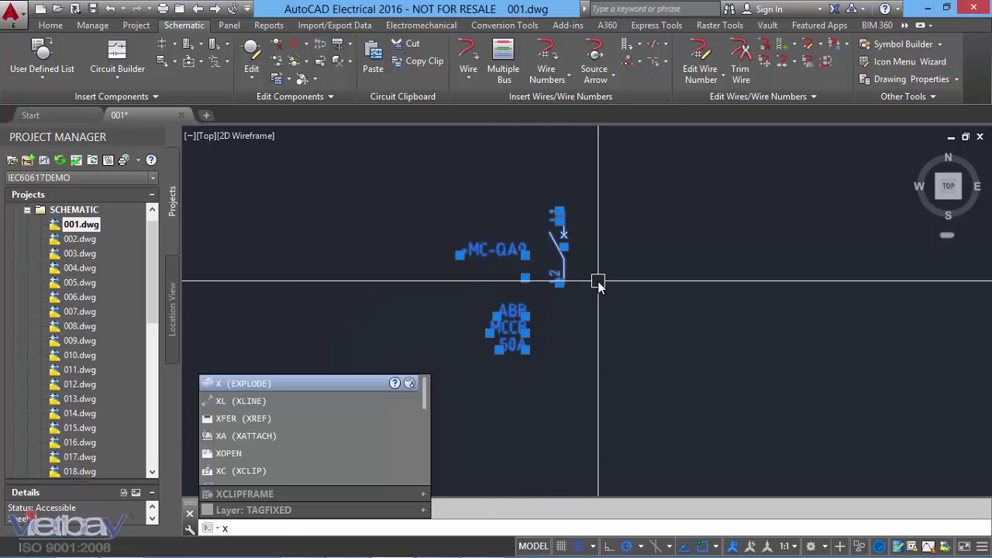
Explode the copied breaker and erase its tag and description attributes
key("Return")
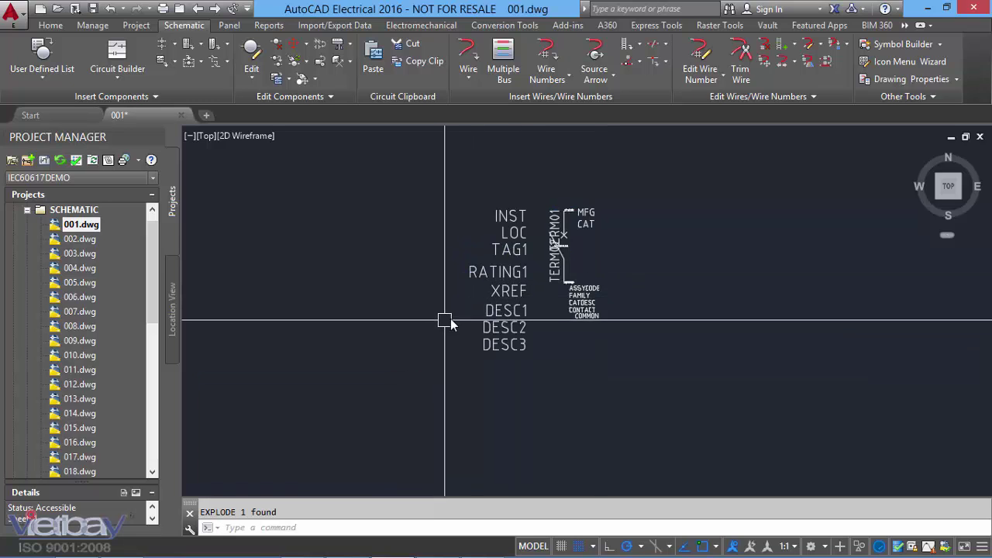
scroll(535, 272, "up", 3)
scroll(535, 232, "down", 2)
left_click(514, 412)
left_click(441, 205)
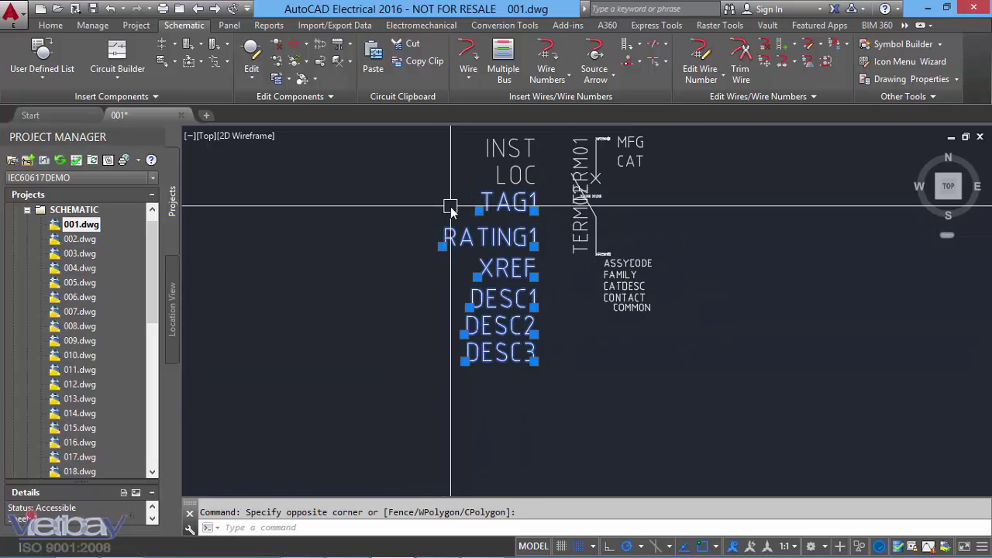
type("e")
key("Return")
Delete the terminal's CAT and MFG attributes
middle_click_drag(518, 201, 516, 327)
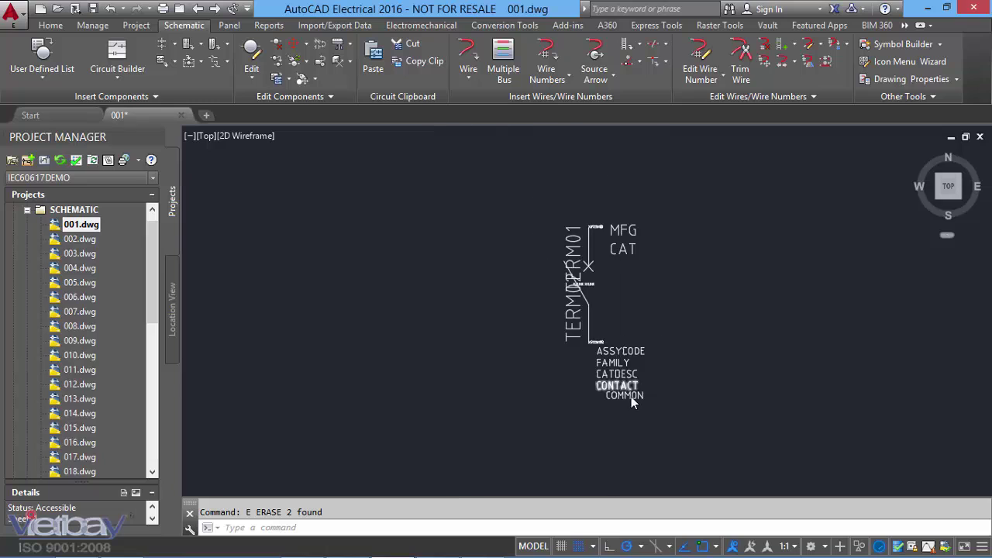
scroll(630, 394, "up", 2)
left_click(691, 432)
left_click(628, 313)
scroll(547, 307, "up", 2)
left_click(513, 262)
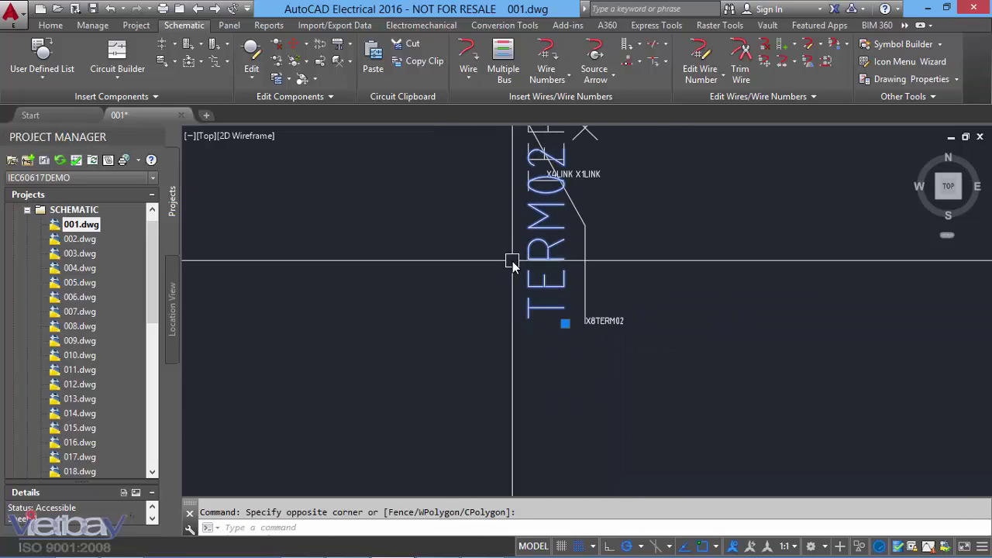
scroll(558, 248, "up", 2)
left_click(602, 235)
scroll(613, 256, "up", 2)
left_click(654, 180)
left_click(638, 258)
key("Delete")
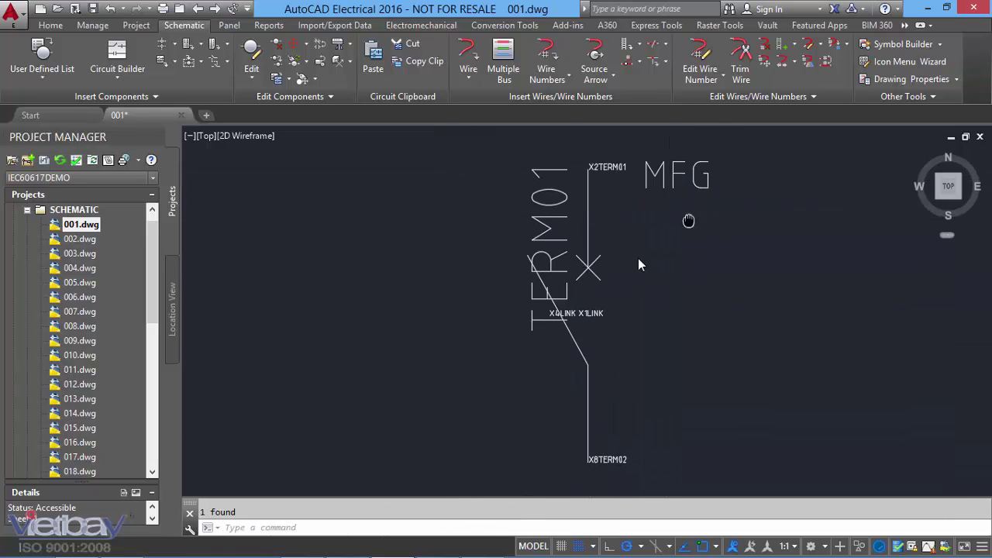
Delete the leftover terminal texts and the X4LINK labels
left_click(582, 181)
left_click(543, 233)
key("Delete")
left_click(469, 302)
key("Delete")
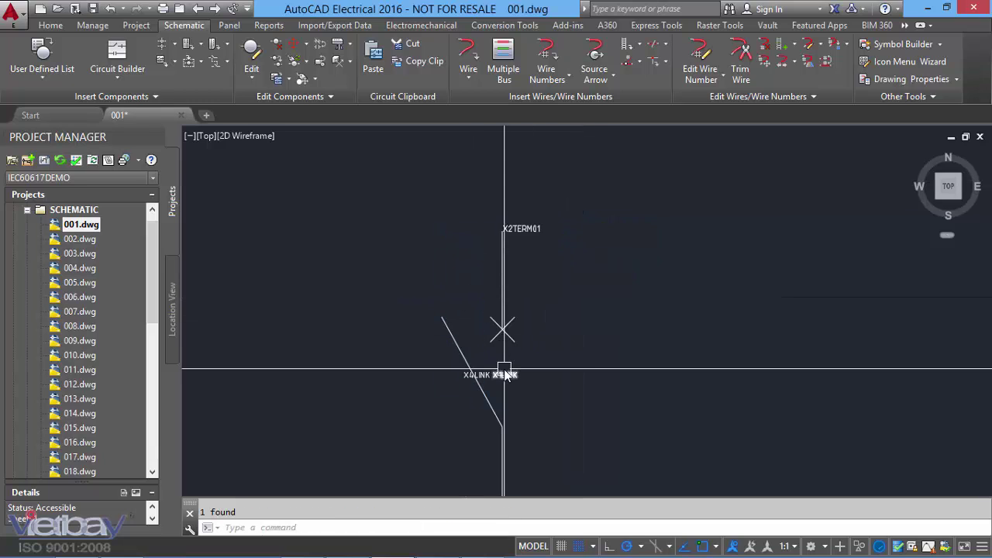
left_click(504, 369)
scroll(504, 369, "up", 2)
key("Delete")
Remove the X8TERM02 terminal text from the switch
scroll(602, 278, "down", 2)
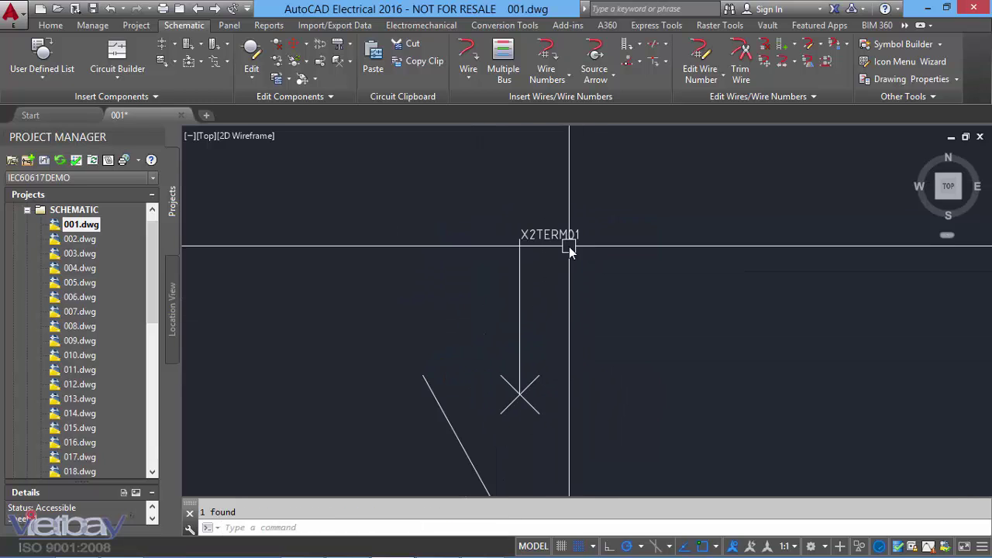
left_click(594, 250)
left_click(543, 206)
scroll(592, 361, "up", 2)
left_click(580, 277)
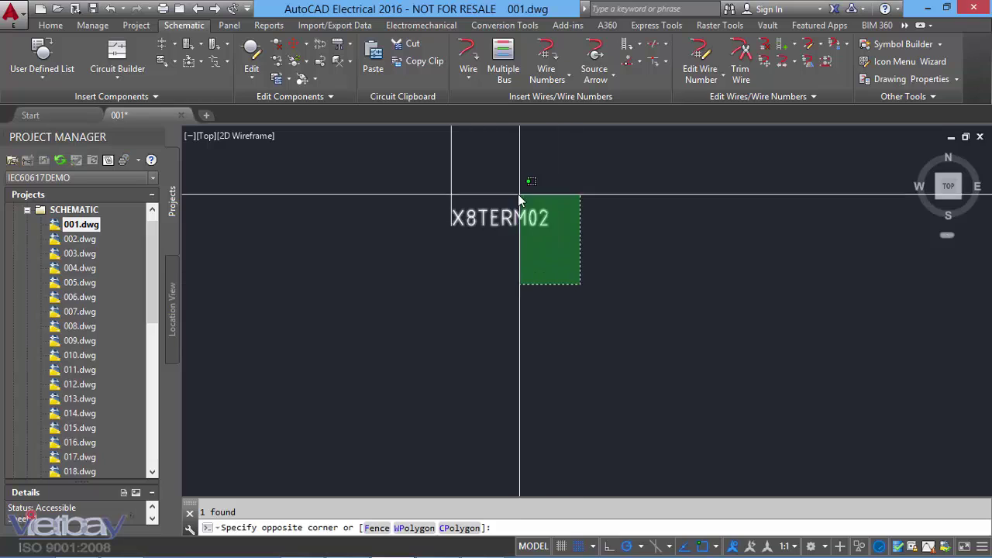
left_click(522, 195)
key("Delete")
scroll(547, 303, "down", 2)
scroll(532, 239, "up", 1)
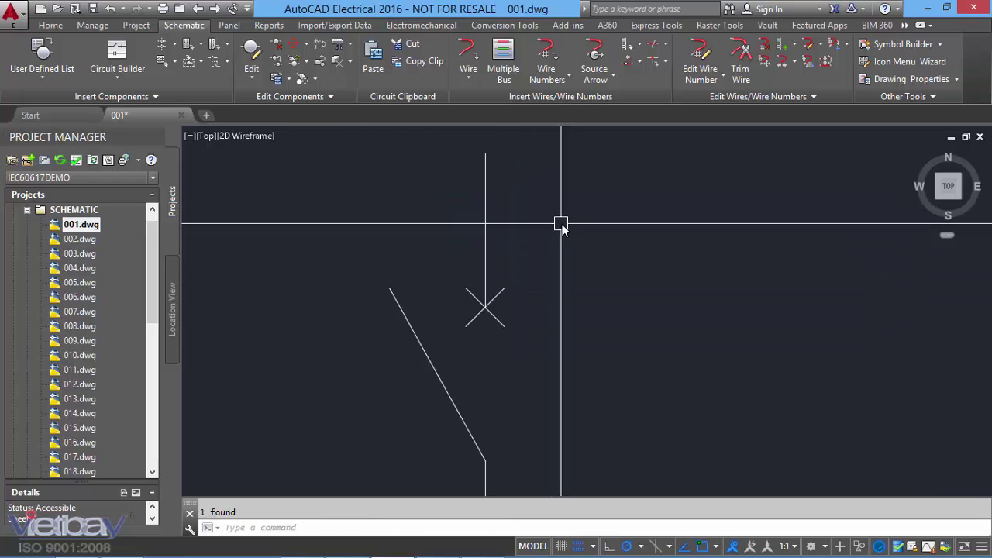
scroll(562, 224, "down", 2)
scroll(478, 235, "up", 1)
scroll(527, 220, "down", 1)
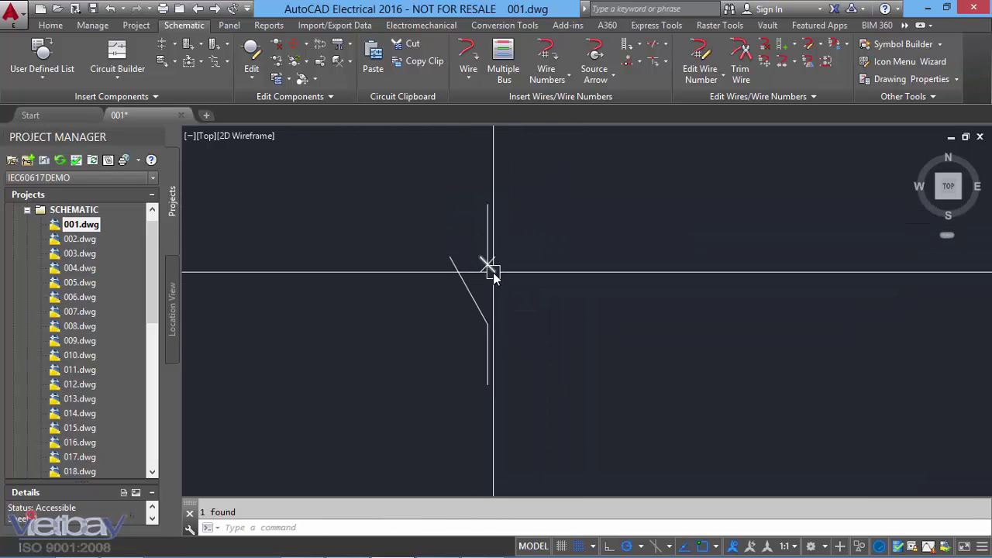
scroll(488, 266, "up", 3)
Erase the X cross mark from the switch contact
left_click(454, 228)
left_click(591, 295)
type("e")
key("Return")
scroll(591, 293, "down", 3)
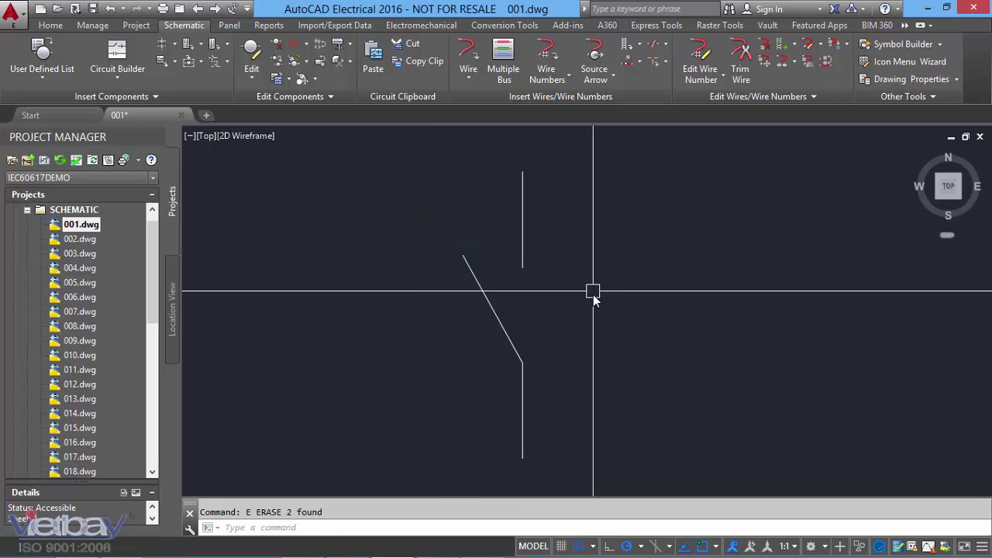
scroll(591, 292, "down", 3)
scroll(533, 267, "up", 2)
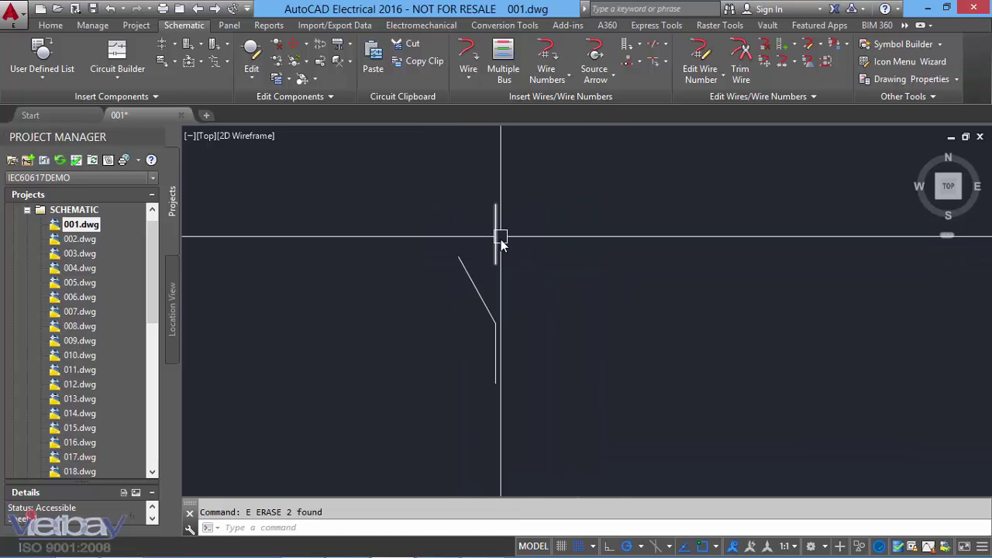
type("l")
key("Return")
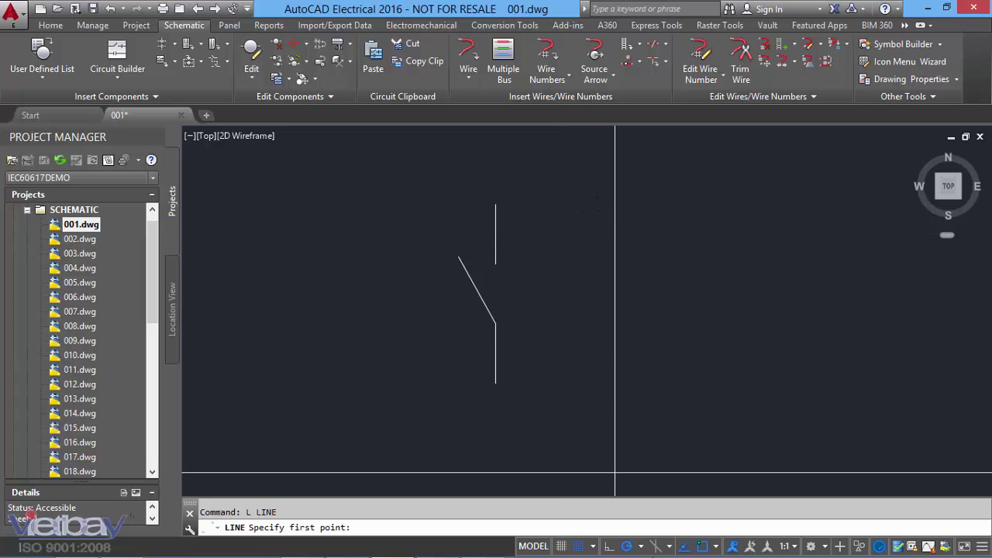
left_click(580, 546)
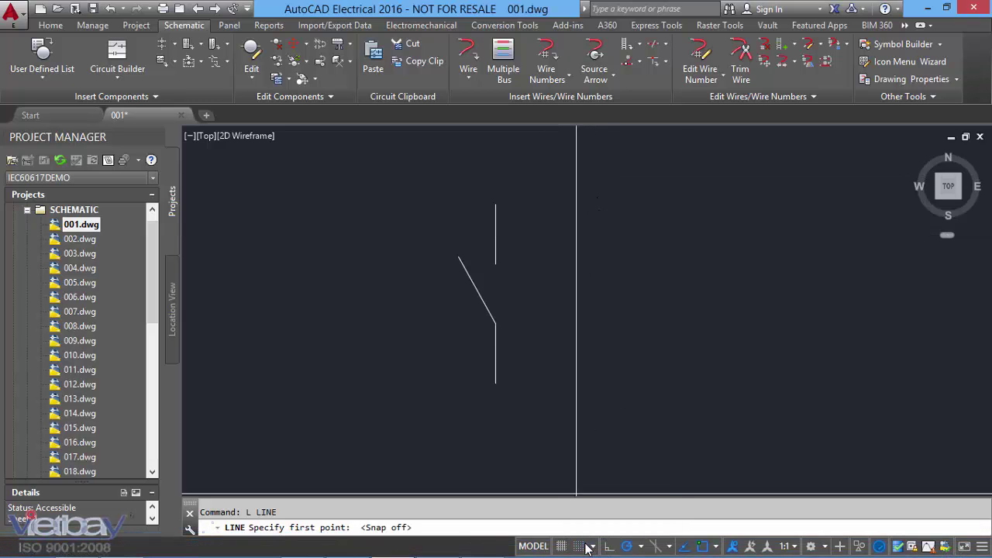
left_click(575, 206)
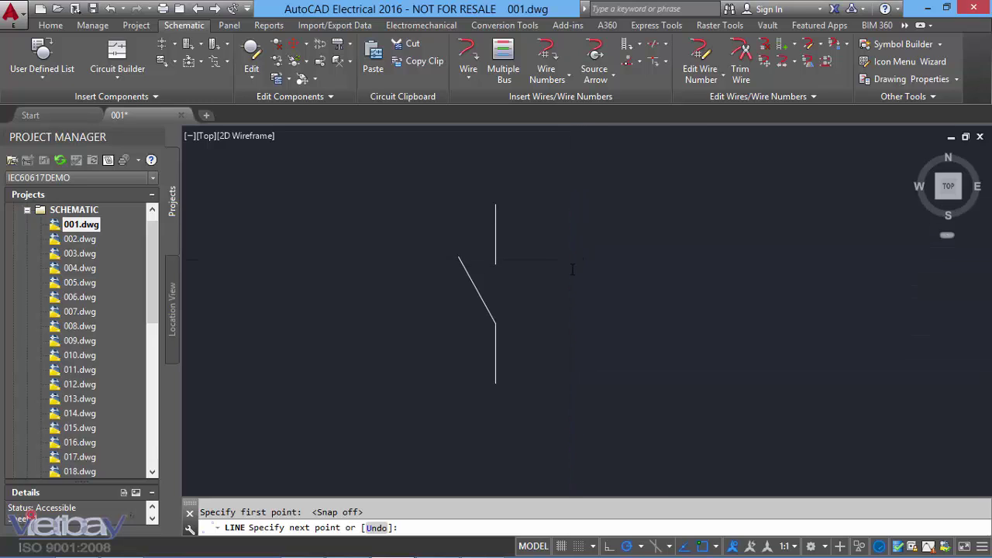
left_click(574, 269)
key("Return")
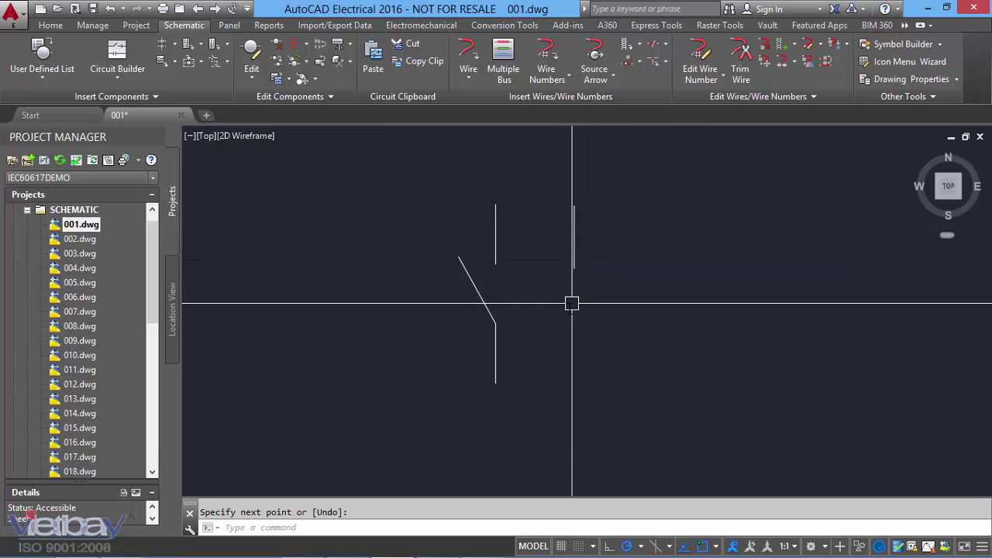
key("Return")
left_click(575, 330)
left_click(575, 385)
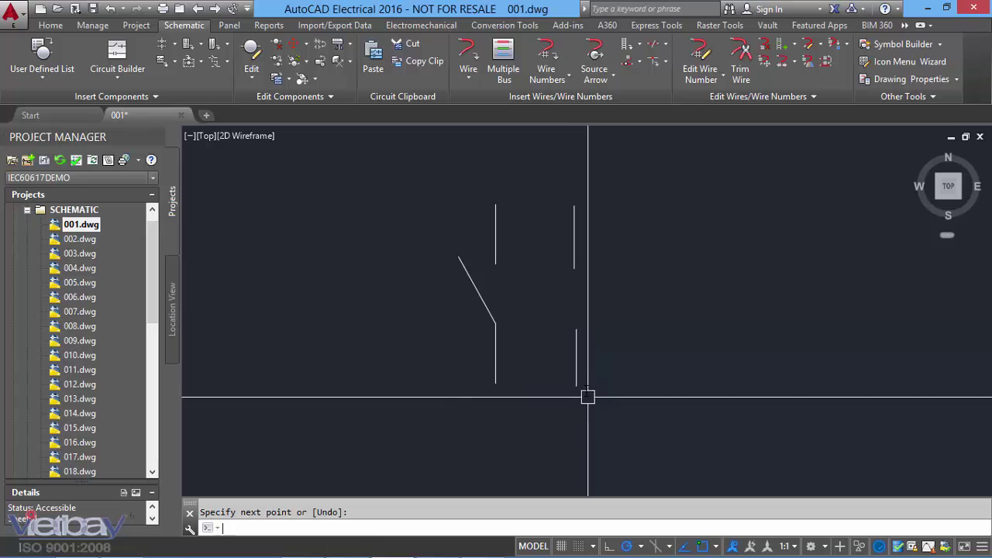
key("Return")
key("Return")
left_click(523, 268)
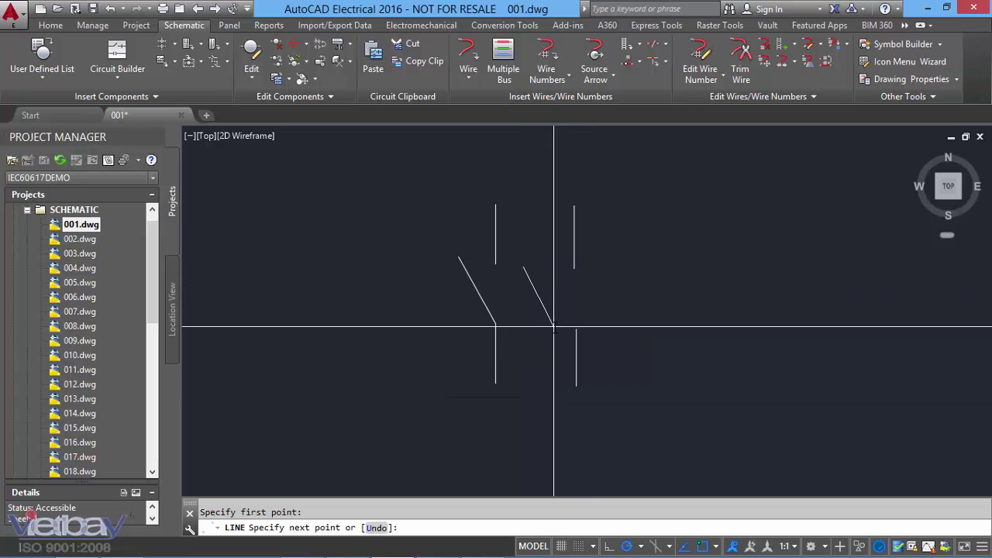
left_click(553, 326)
key("Return")
left_click(479, 293)
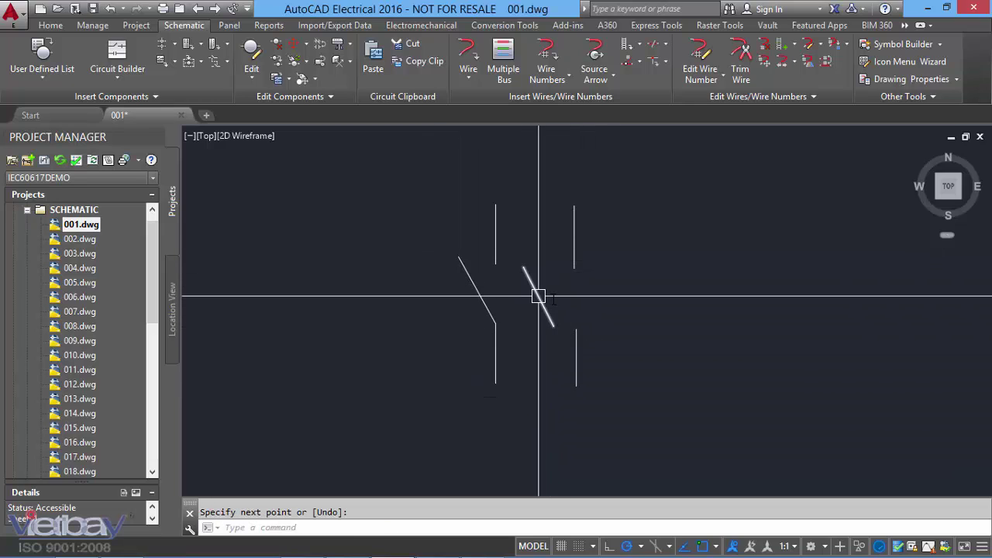
key("Return")
left_click(643, 395)
key("Return")
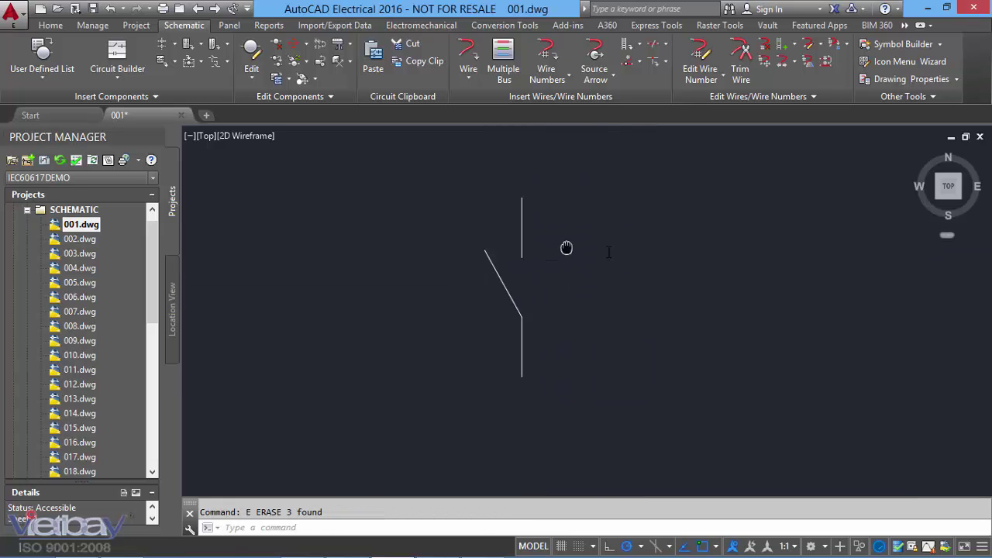
Start Symbol Builder with the three switch lines and insertion point 1680, 345
left_click(904, 44)
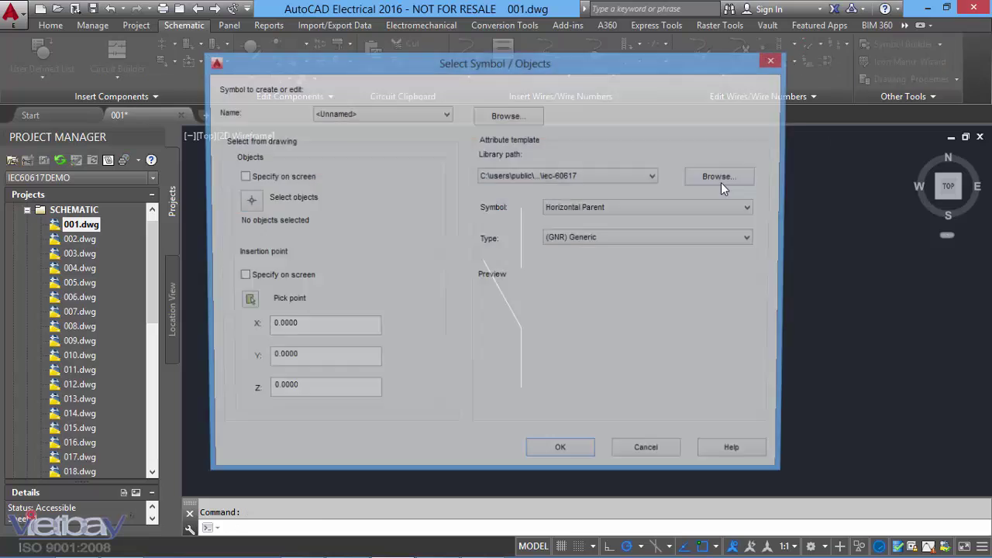
left_click_drag(544, 70, 507, 68)
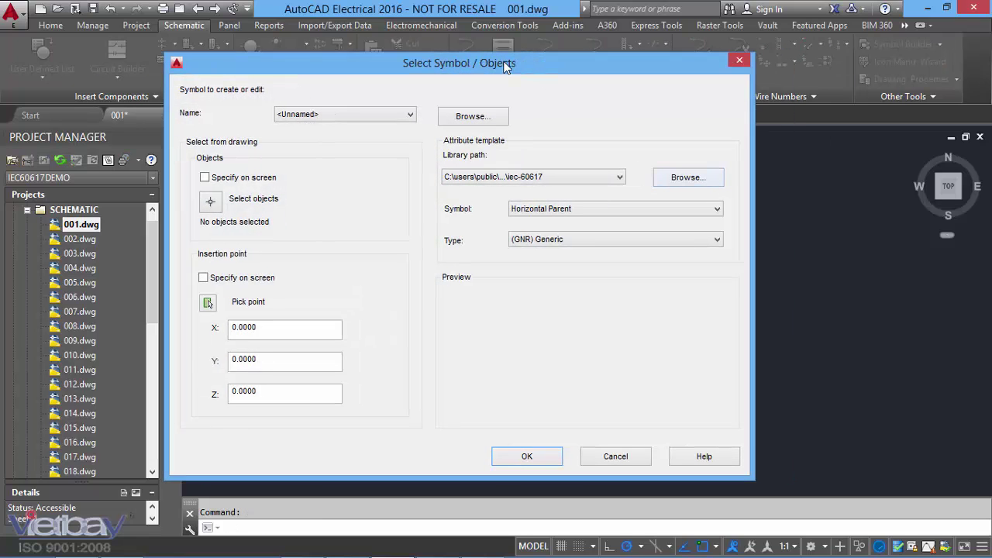
left_click(209, 203)
left_click(602, 180)
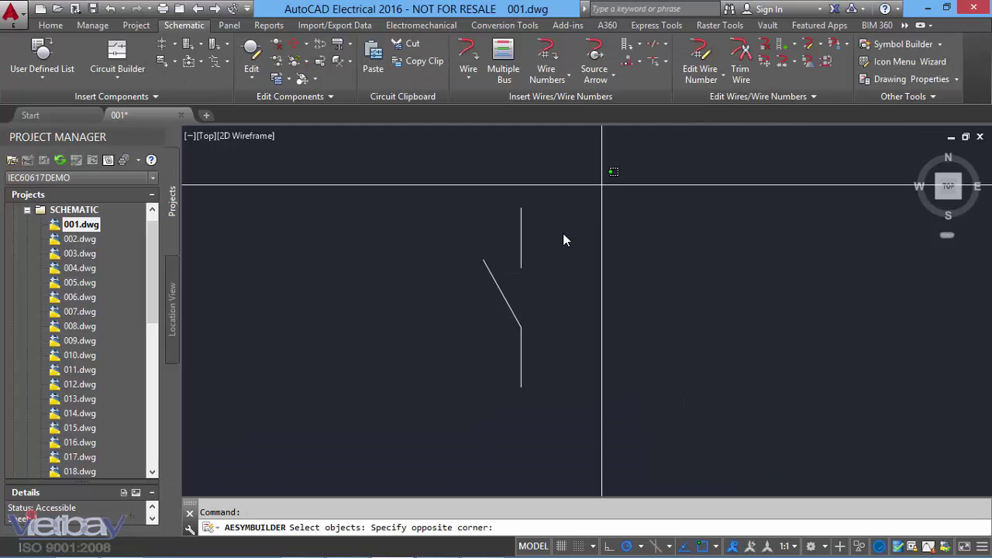
left_click(409, 424)
key("Return")
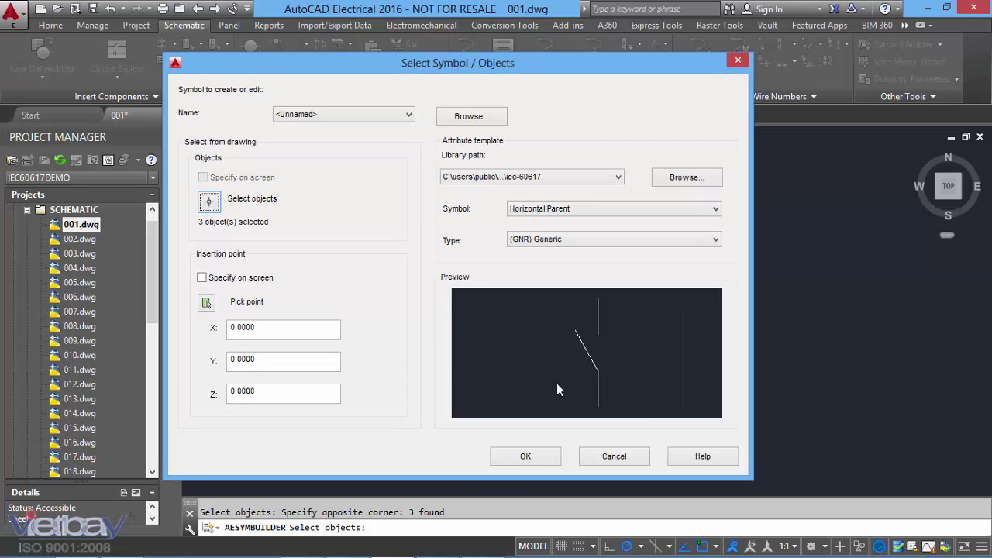
left_click(207, 303)
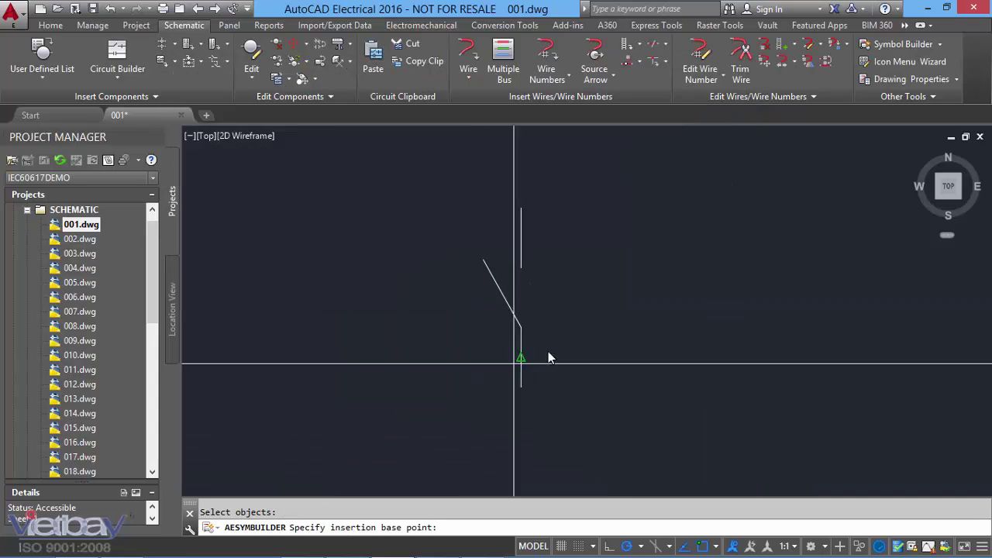
left_click(522, 269)
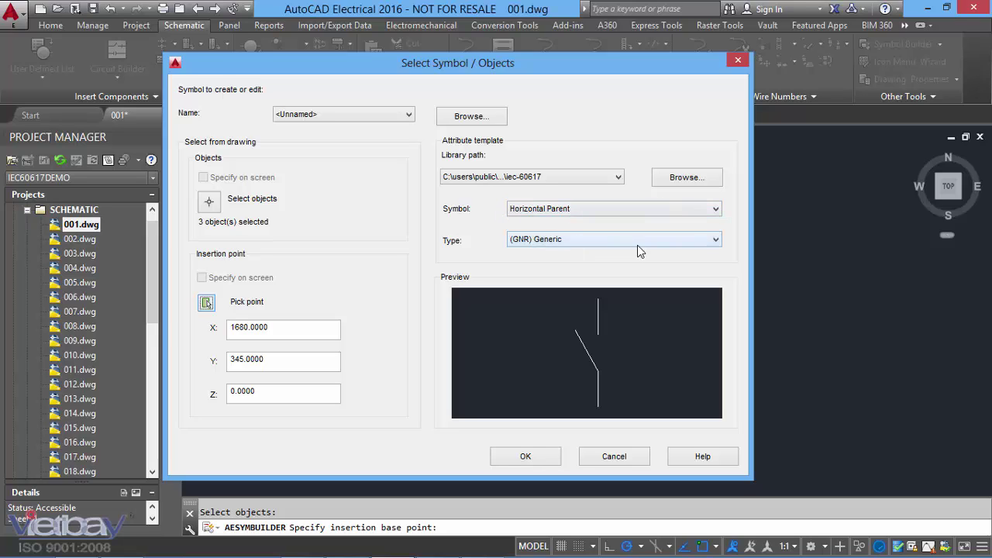
Set the symbol type to (CB) Circuit breakers and open it for editing
left_click(696, 242)
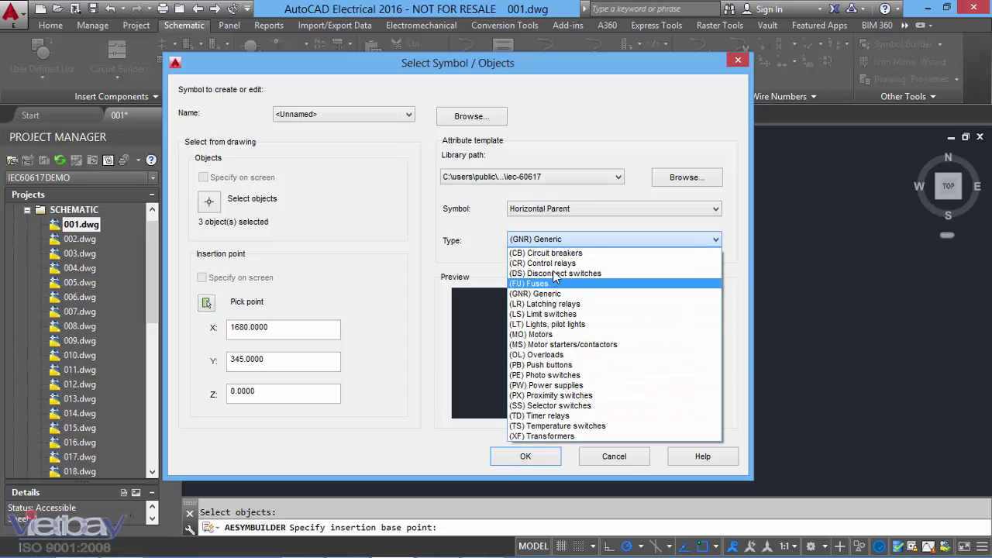
left_click(563, 253)
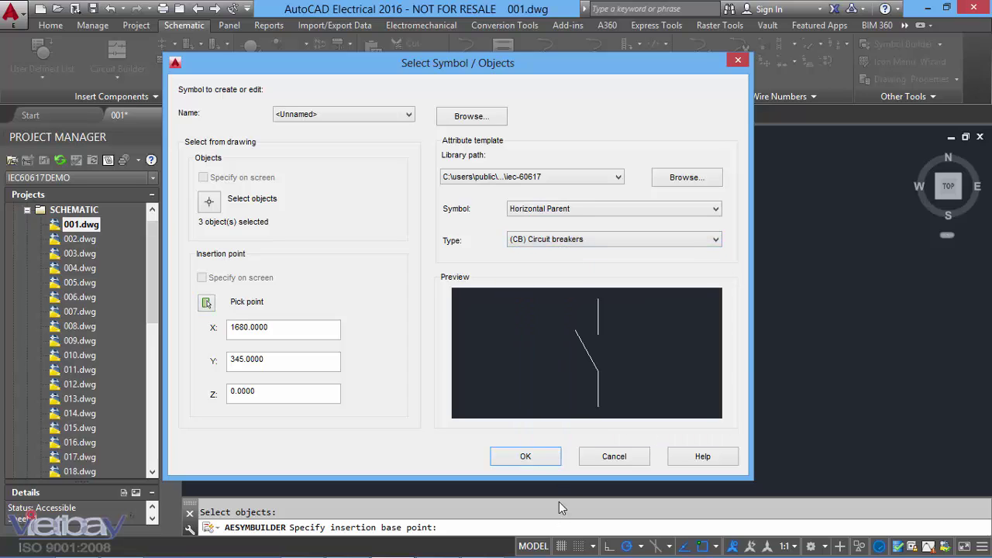
left_click(526, 456)
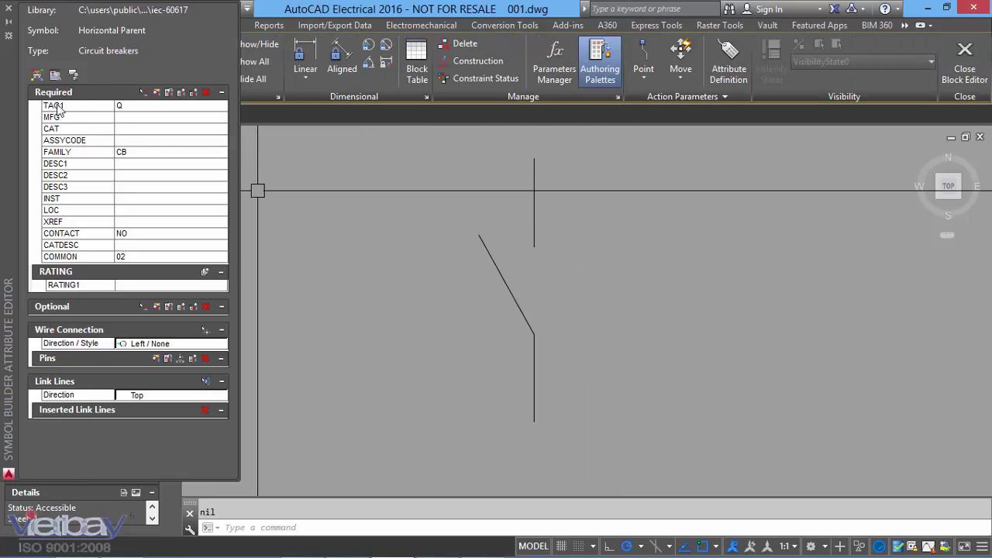
Edit the TAG1 attribute's value from Q to K
left_click_drag(13, 94, 45, 95)
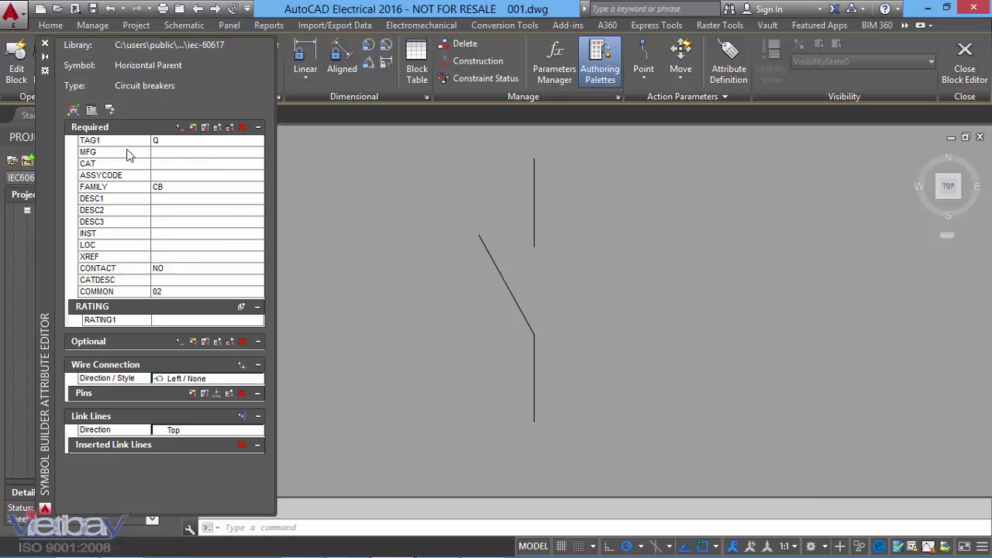
left_click(127, 143)
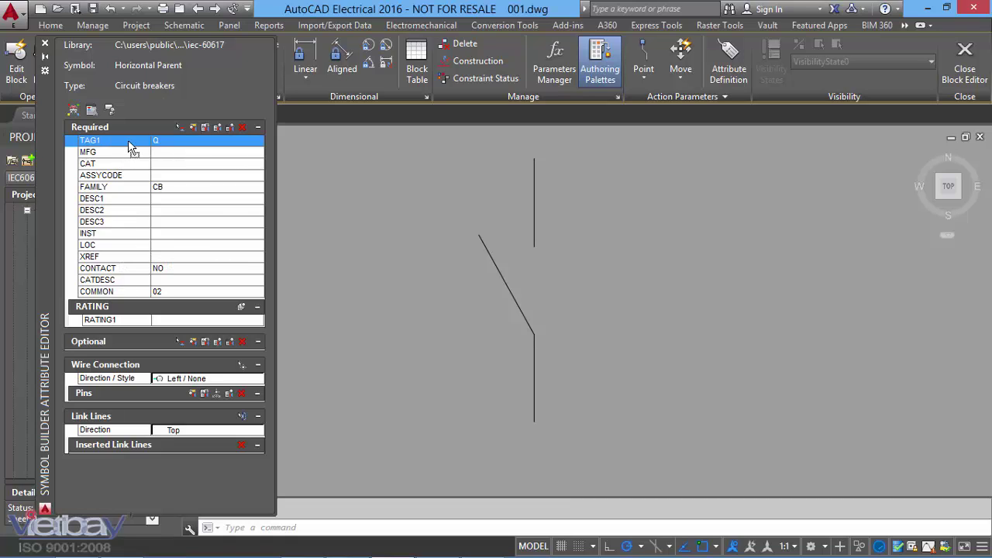
left_click(171, 144)
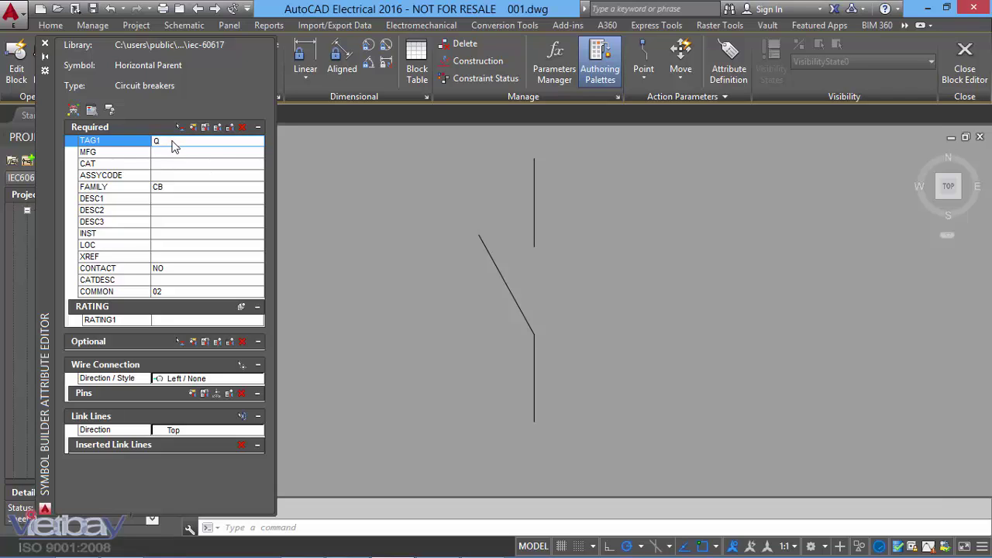
left_click(165, 140)
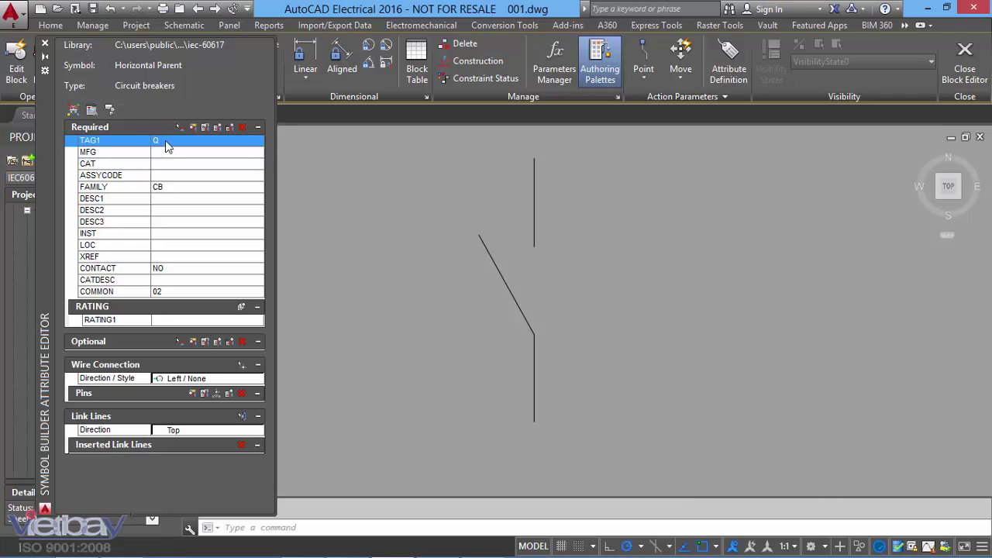
double_click(165, 140)
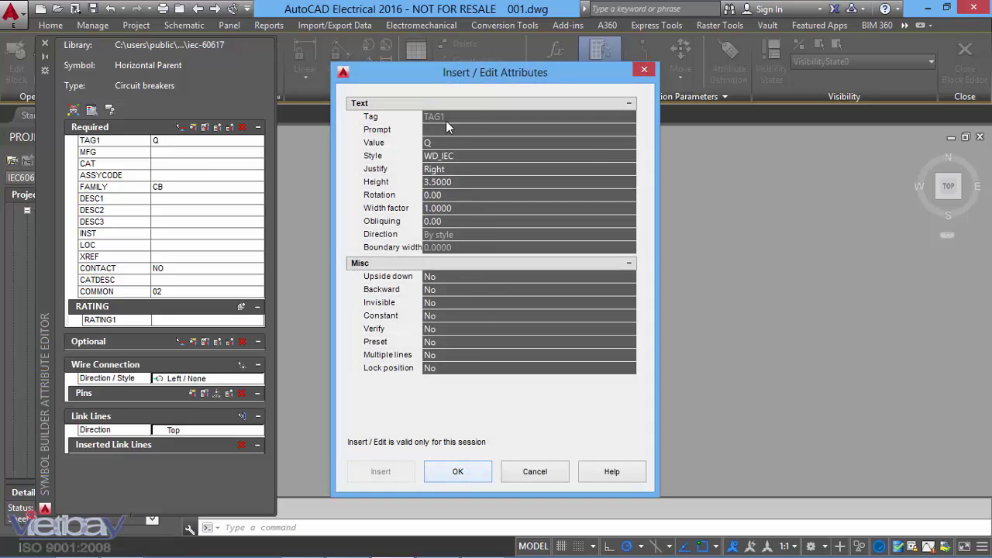
left_click(447, 143)
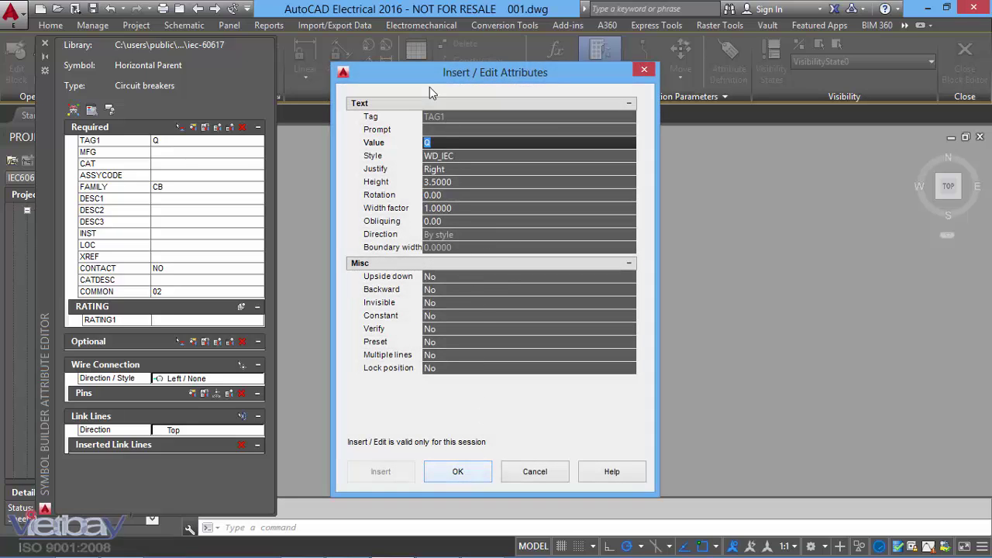
left_click_drag(427, 72, 411, 71)
type("K")
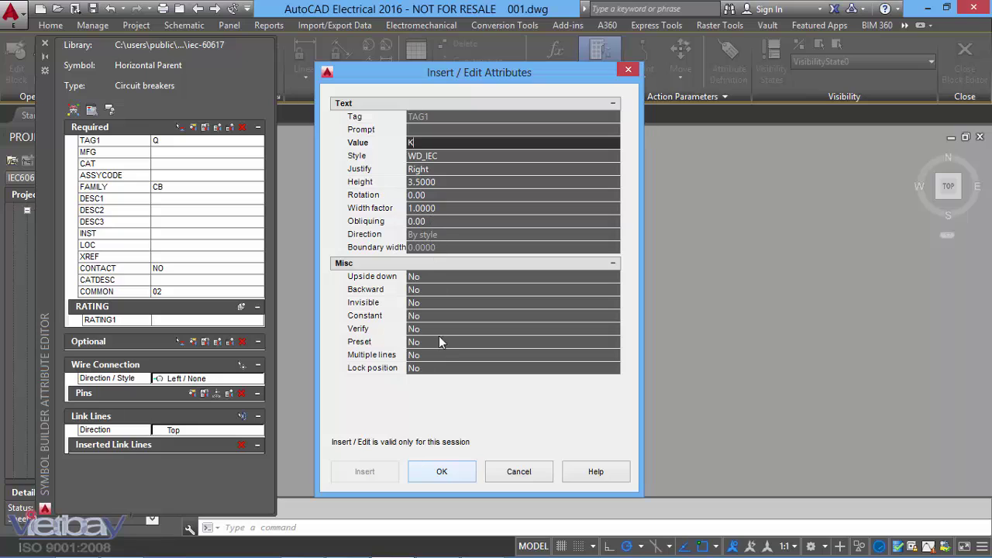
left_click(442, 471)
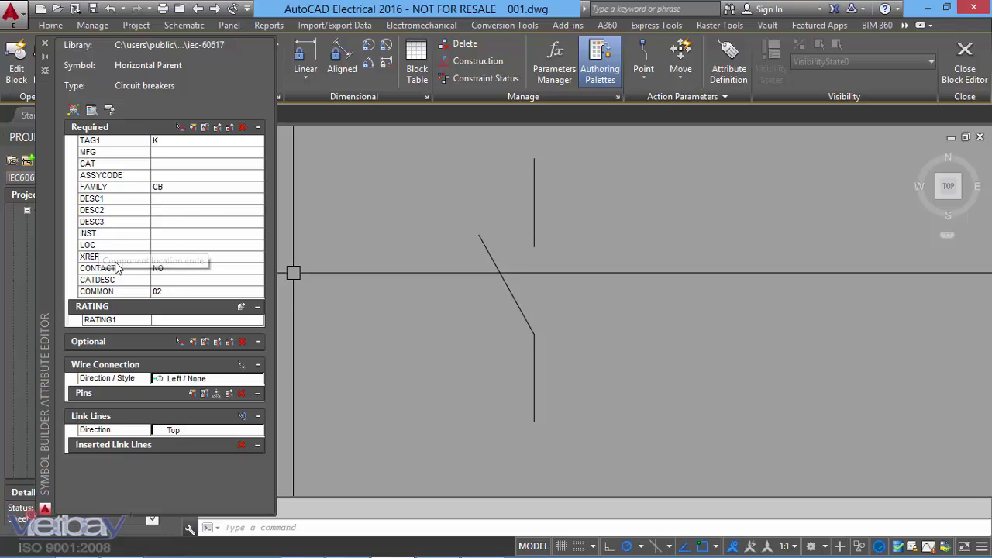
mouse_move(99, 176)
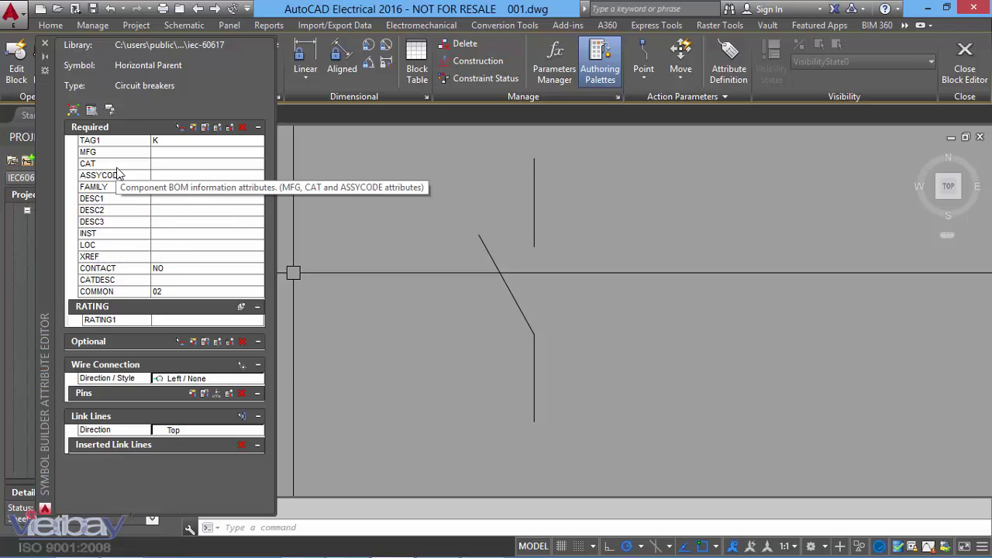
Review the MFG attribute properties without changes, then select the required attributes
left_click(172, 154)
left_click(174, 159)
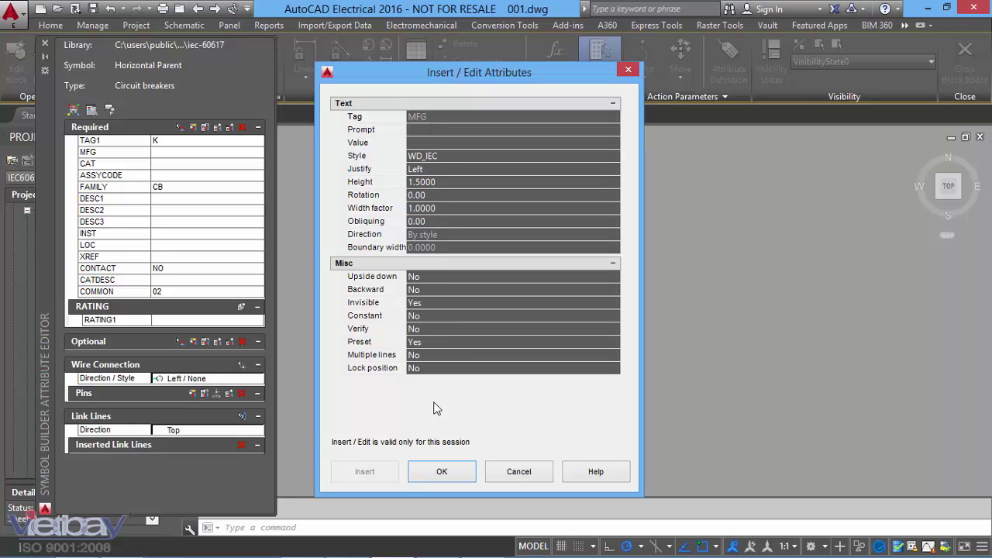
left_click(442, 472)
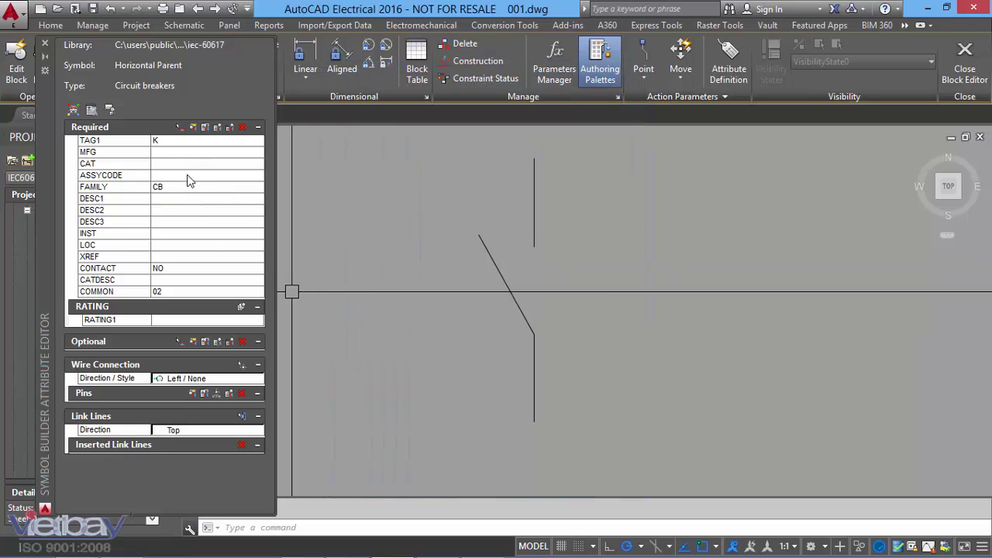
left_click(126, 147)
Insert all Required attributes and place them around the breaker symbol
left_click(125, 290, "shift")
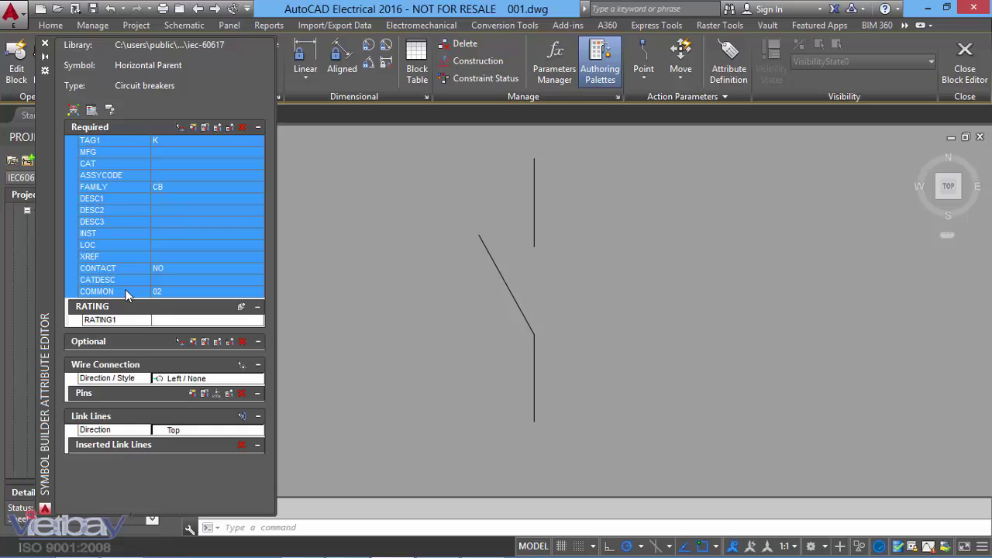
right_click(127, 148)
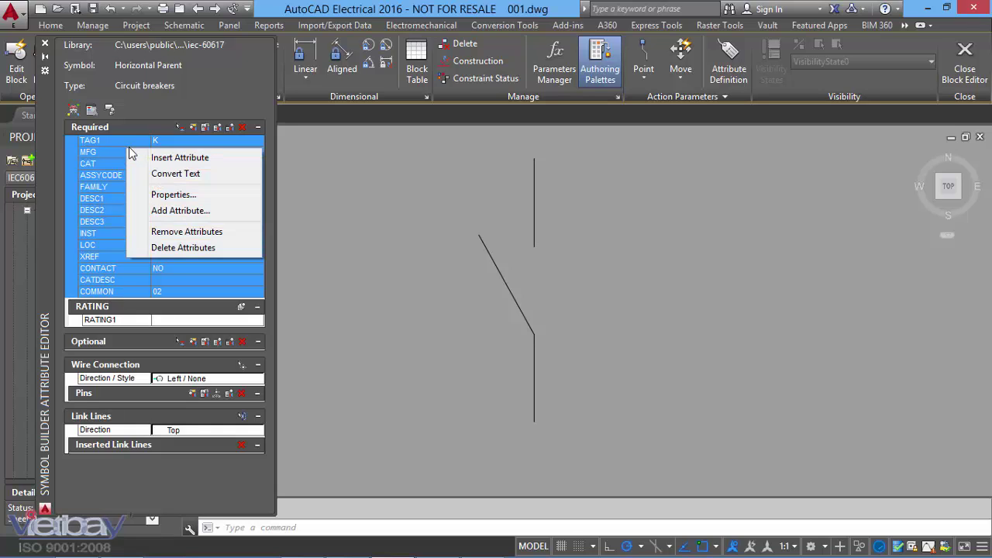
left_click(180, 157)
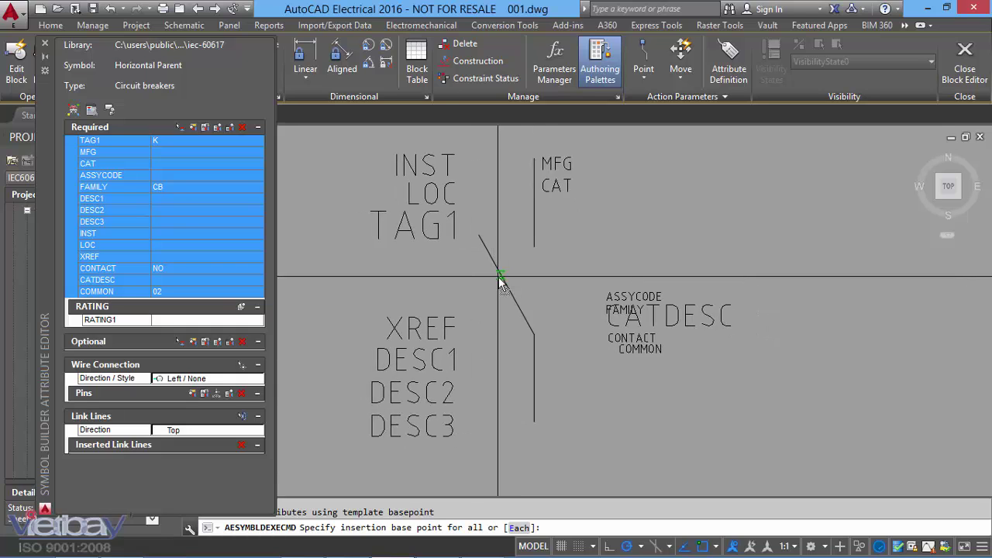
left_click(498, 276)
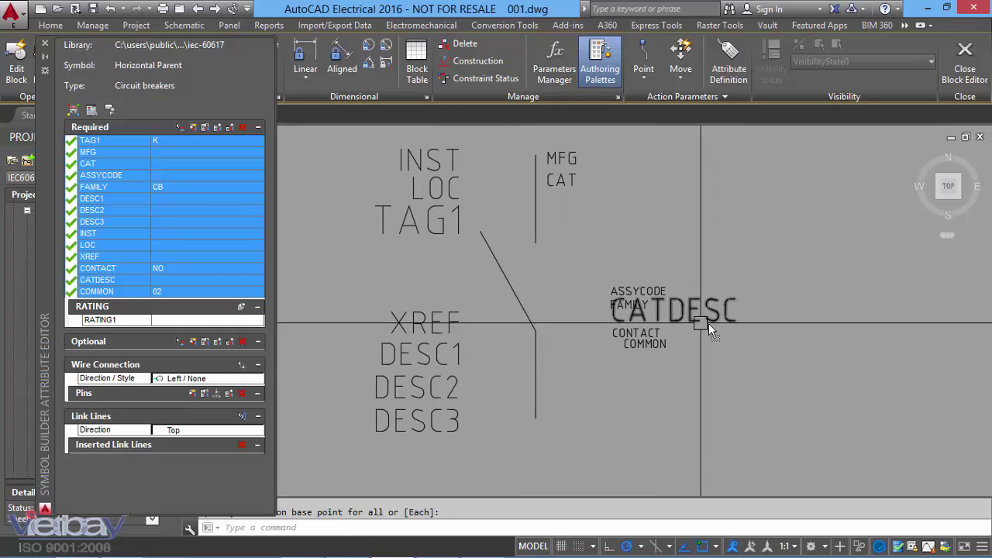
Move the CATDESC text down below CONTACT and COMMON
middle_click_drag(708, 323, 728, 341)
type("m")
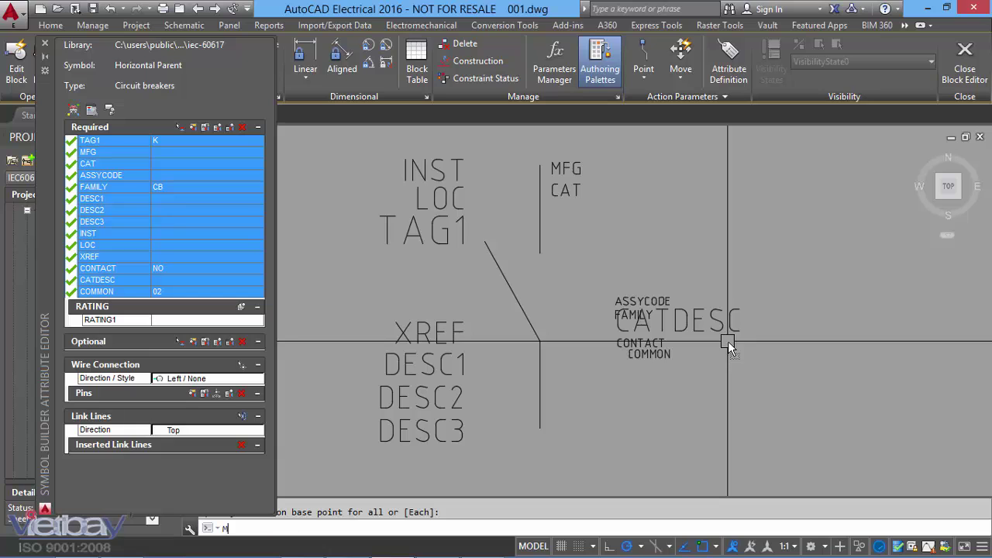
key("Return")
left_click(728, 330)
key("Return")
left_click(768, 390)
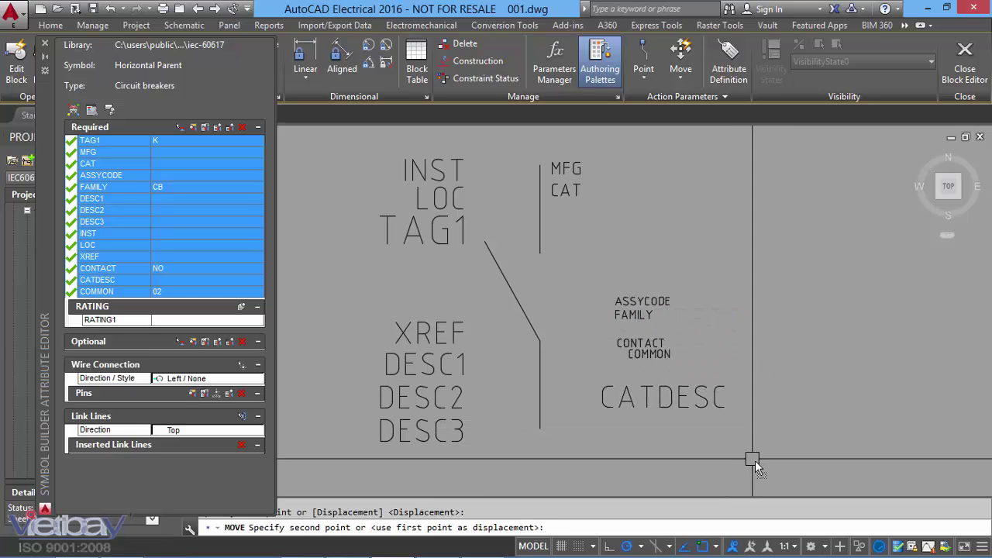
left_click(753, 460)
Shift the MFG and CAT attribute texts further right
middle_click_drag(608, 199, 618, 243)
key("Return")
left_click(618, 243)
left_click(554, 155)
key("Return")
left_click(677, 188)
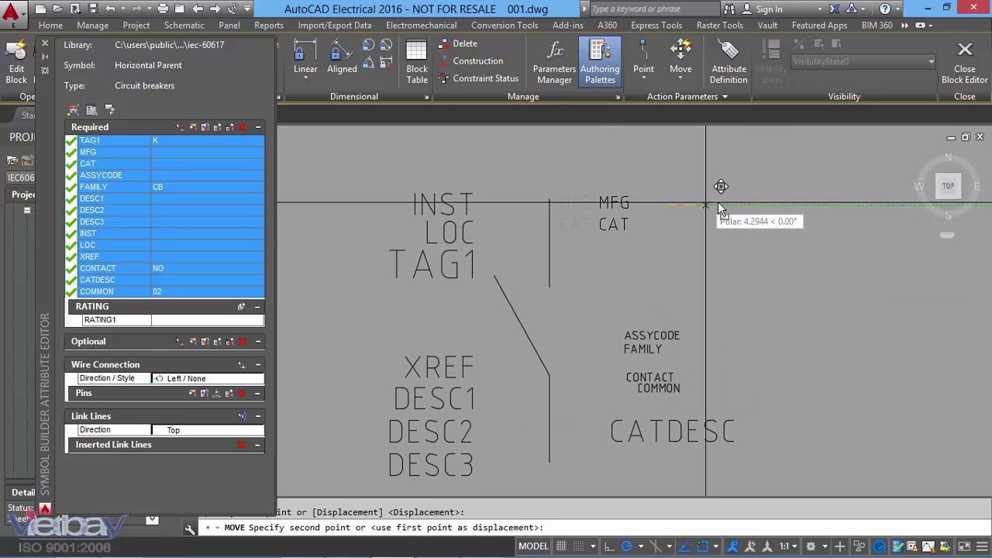
left_click(742, 189)
Insert the RATING1 attribute left of the slanted breaker line
middle_click_drag(740, 312, 790, 230)
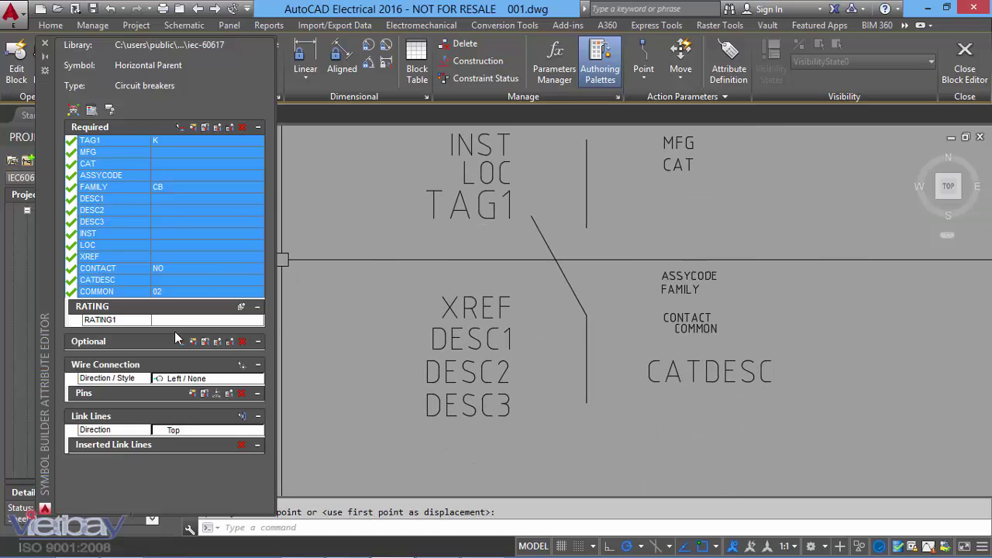
left_click(119, 320)
right_click(118, 320)
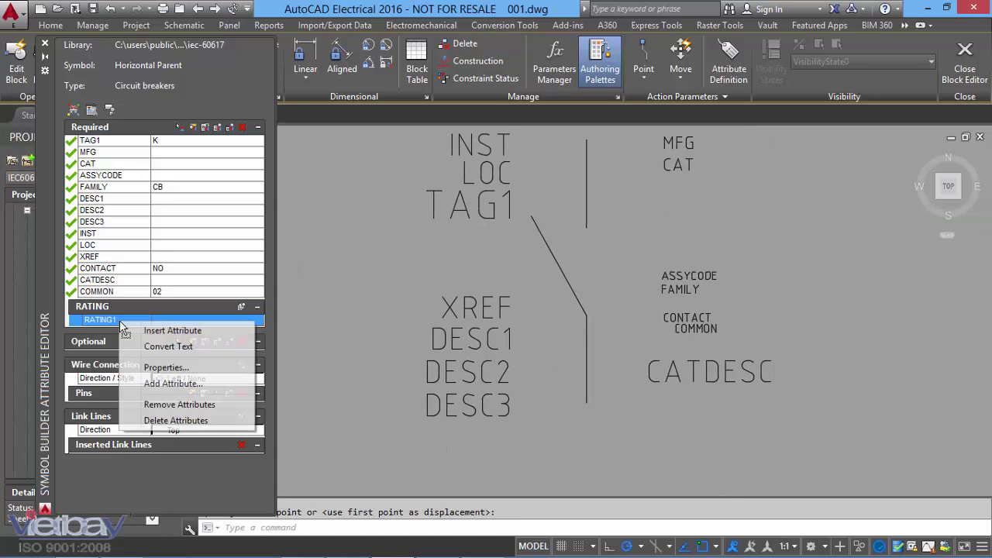
left_click(172, 330)
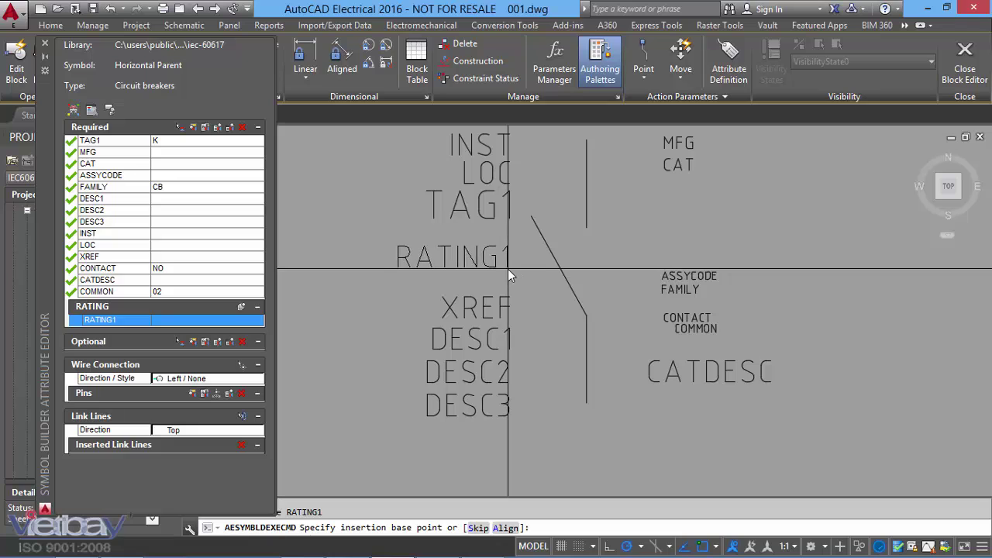
left_click(513, 269)
middle_click_drag(544, 307, 561, 279)
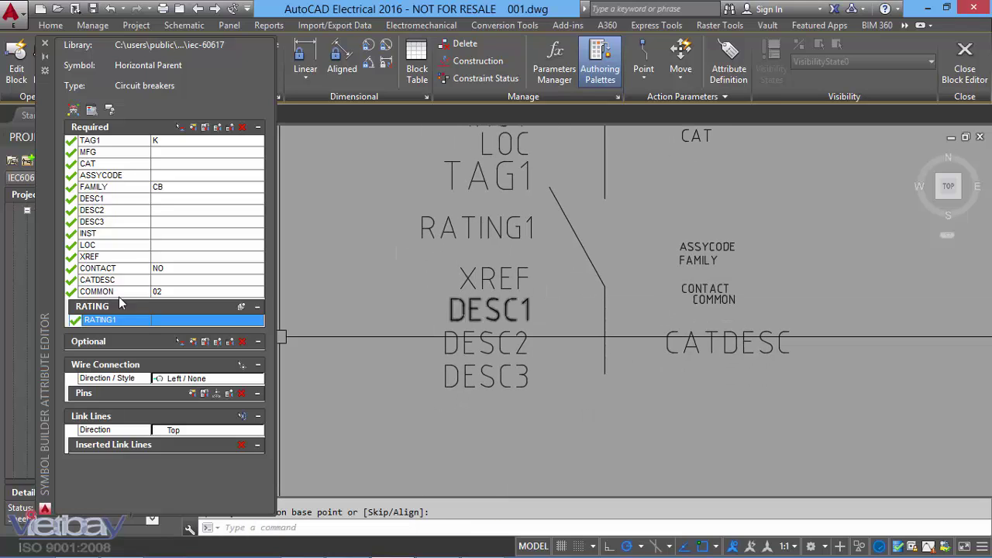
Enter ABB as the MFG value, then review the CAT, DESC1 and RATING1 attributes
left_click(173, 154)
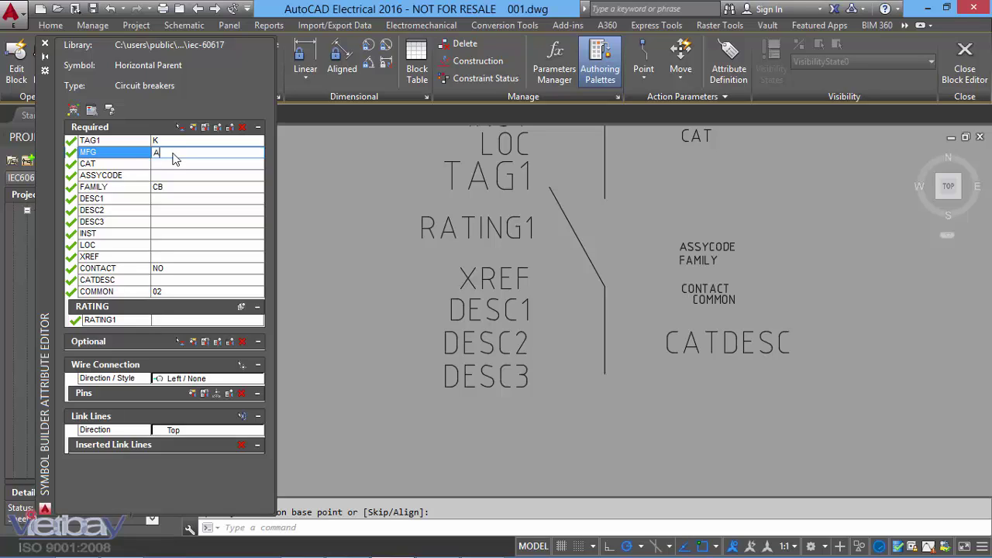
left_click(171, 165)
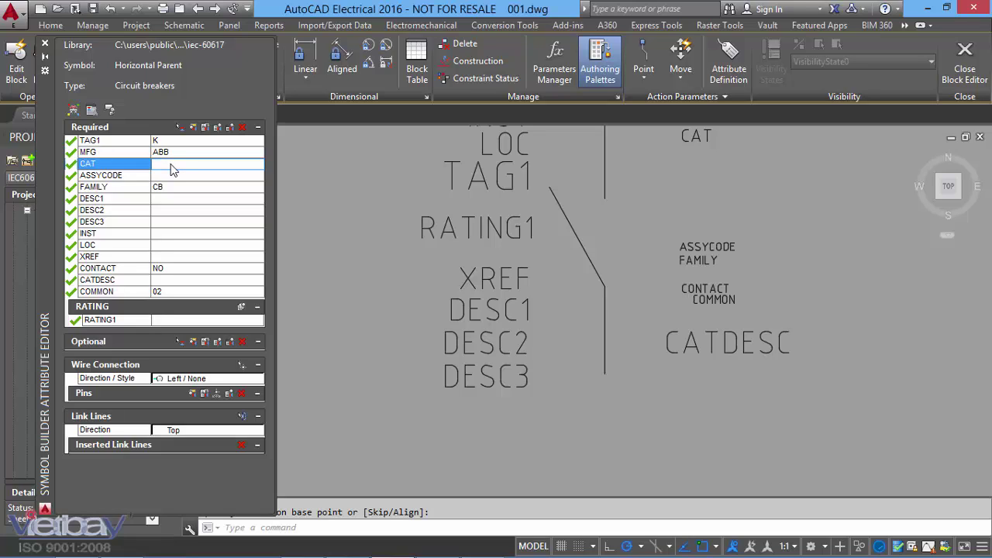
left_click_drag(159, 246, 177, 203)
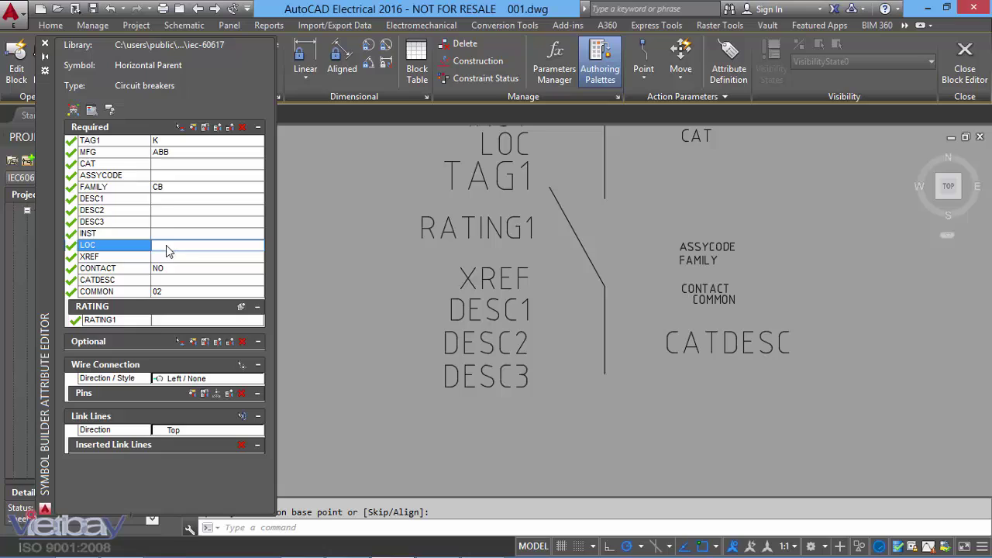
left_click(170, 320)
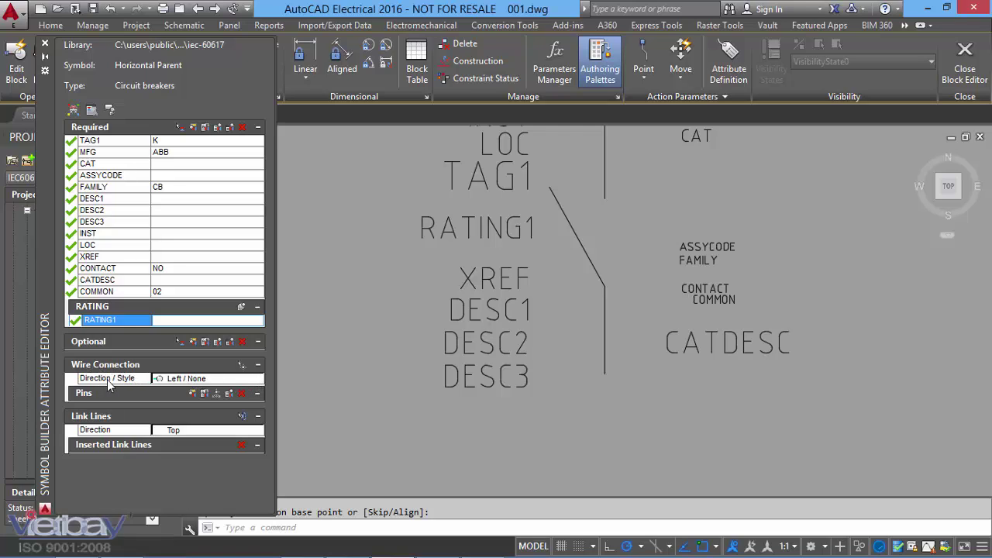
Place the Top-direction pin TERM01 at the symbol's upper end, then set direction to Bottom
left_click(166, 379)
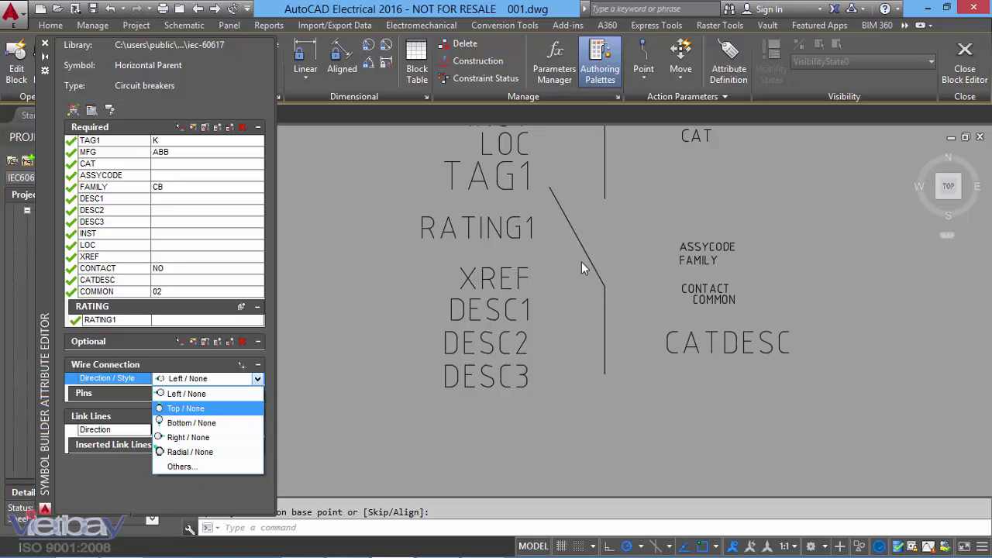
left_click(194, 409)
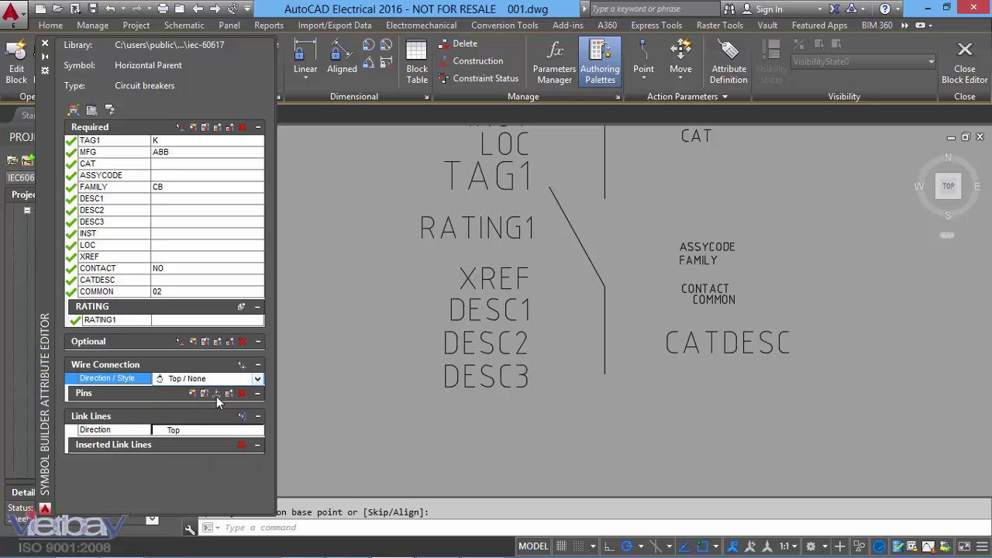
left_click(241, 365)
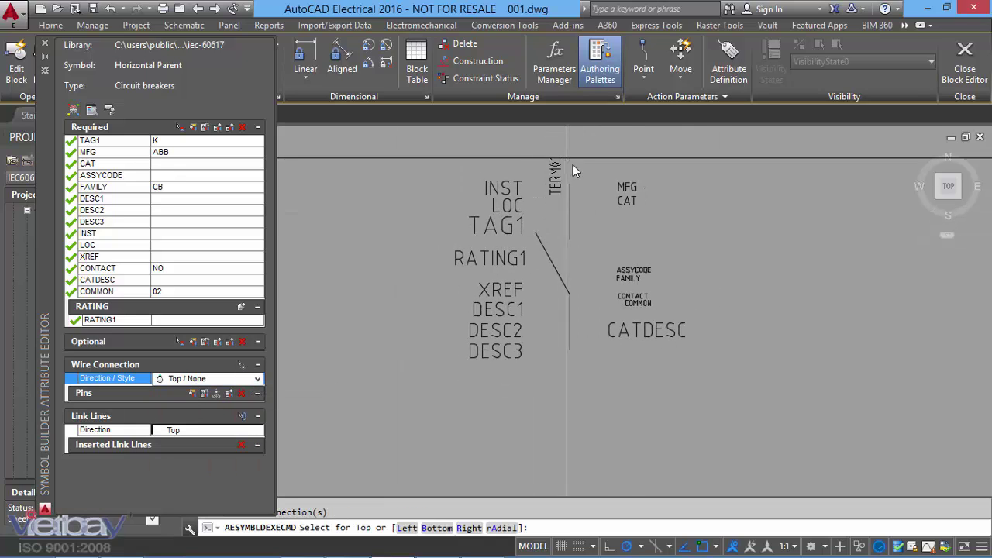
scroll(576, 179, "up", 4)
left_click(565, 191)
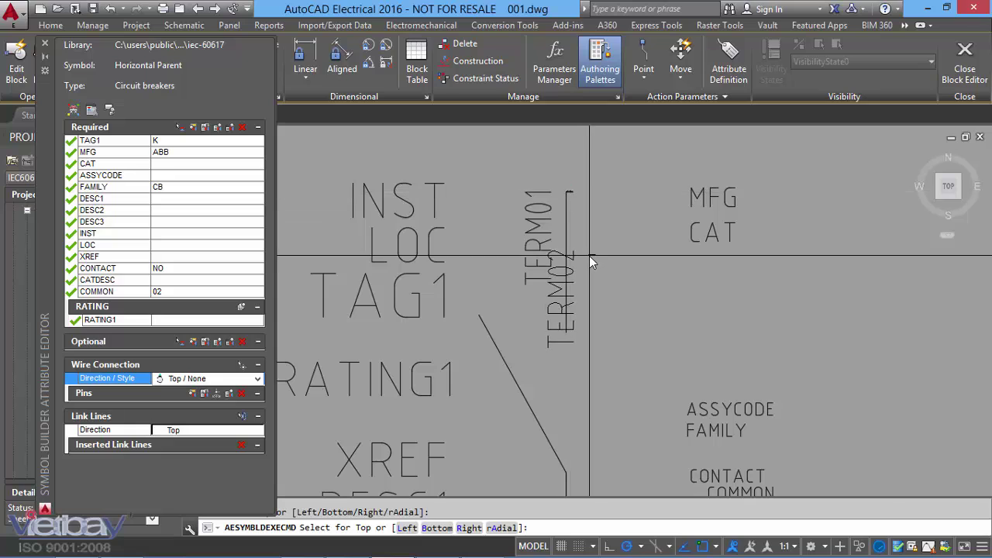
scroll(609, 260, "down", 4)
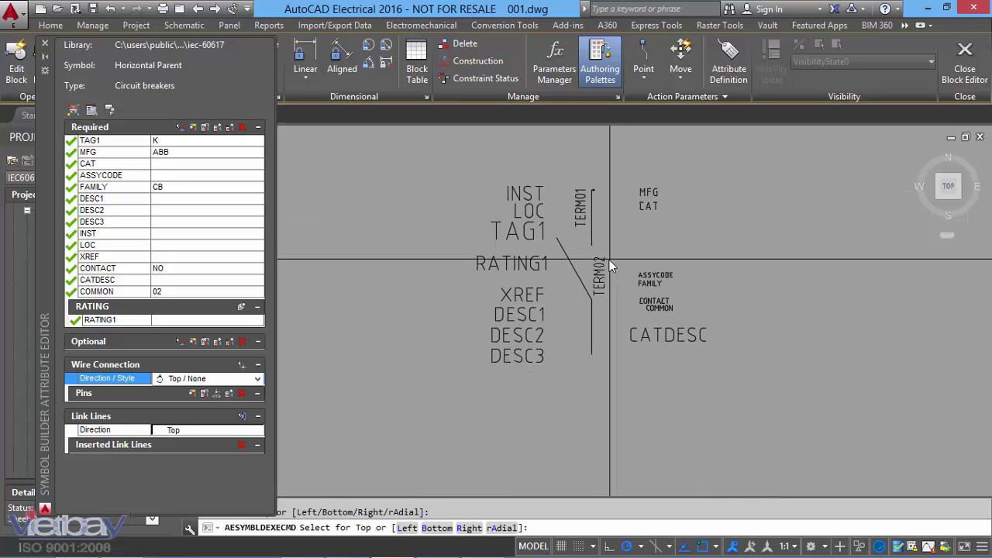
left_click(202, 382)
left_click(194, 420)
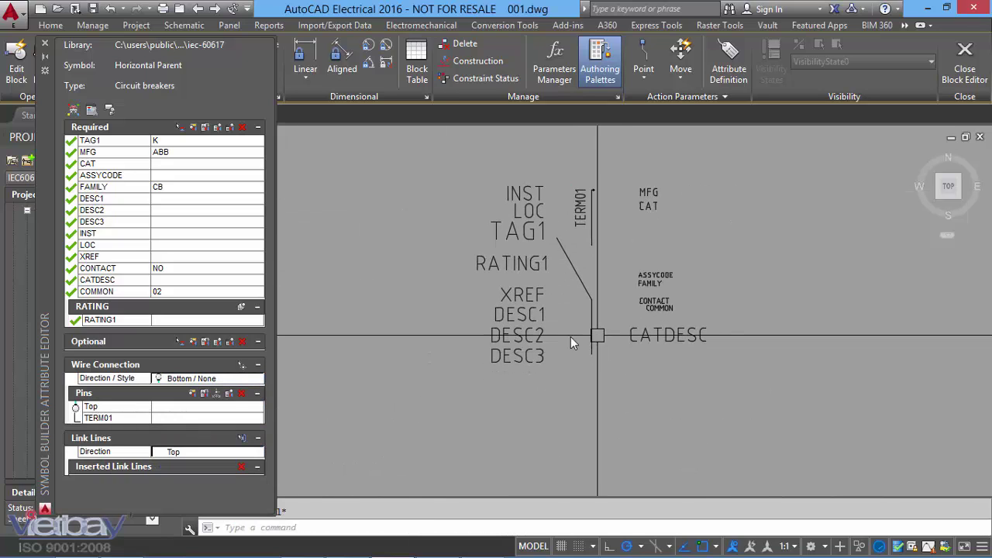
Place the bottom pin TERM02 at the lower end of the switch line
left_click(242, 364)
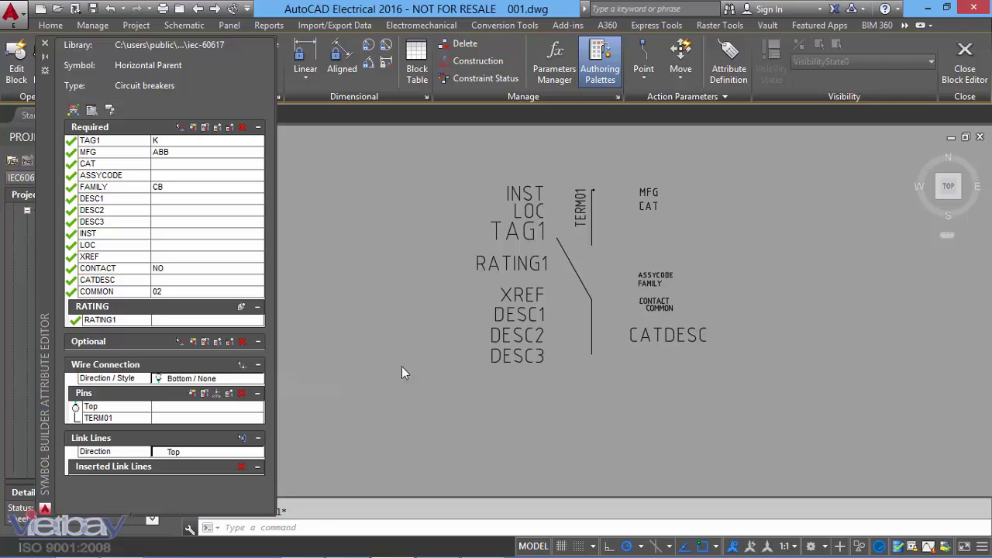
left_click(592, 354)
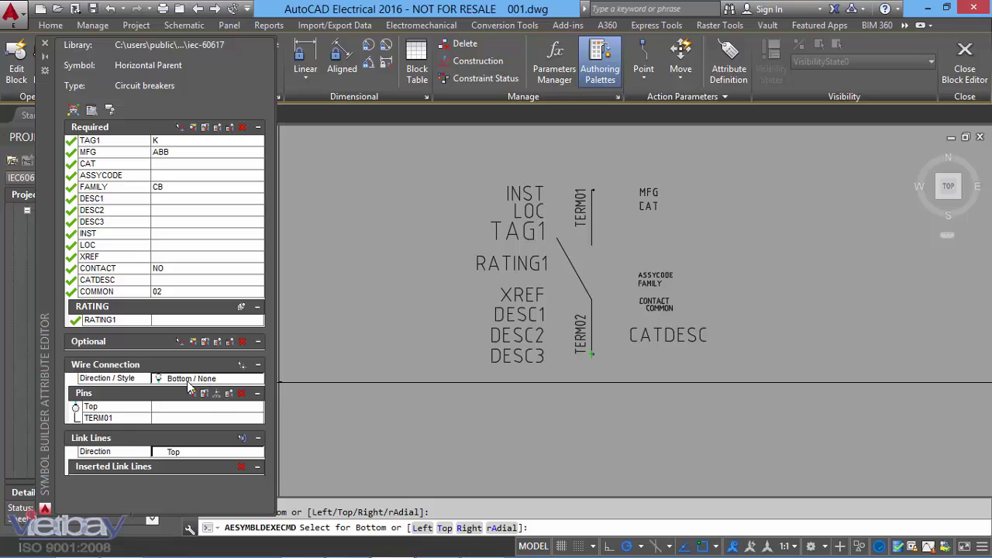
left_click(113, 411)
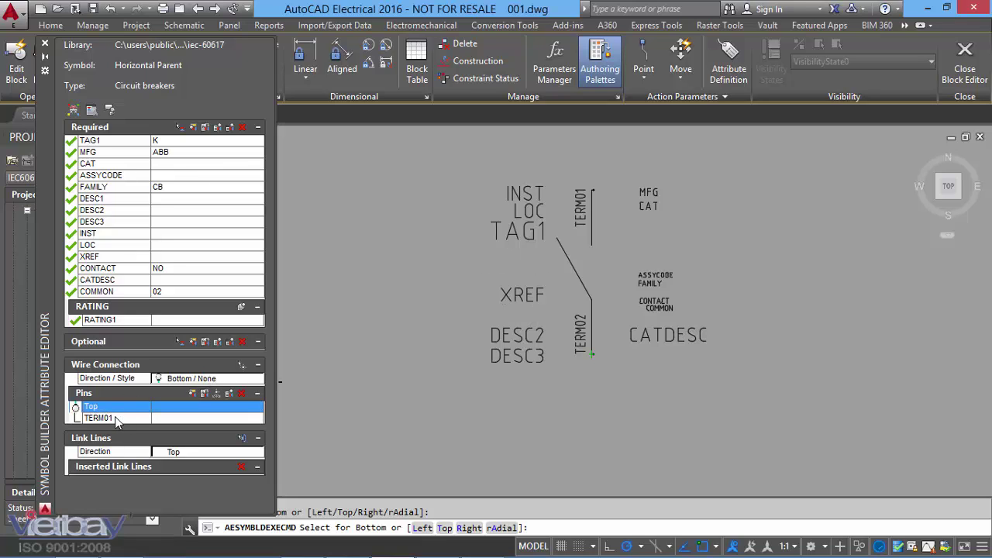
left_click(116, 418)
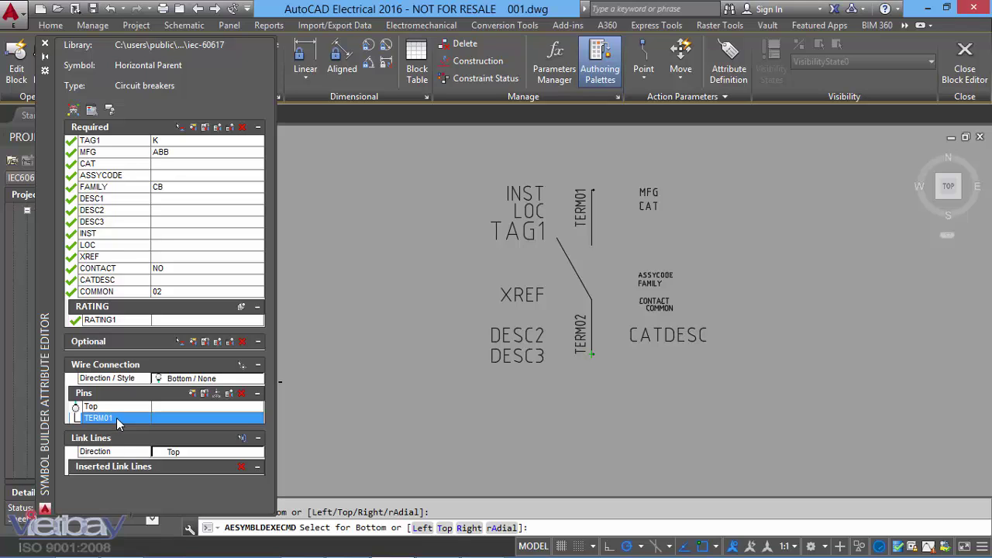
middle_click_drag(402, 367, 433, 331)
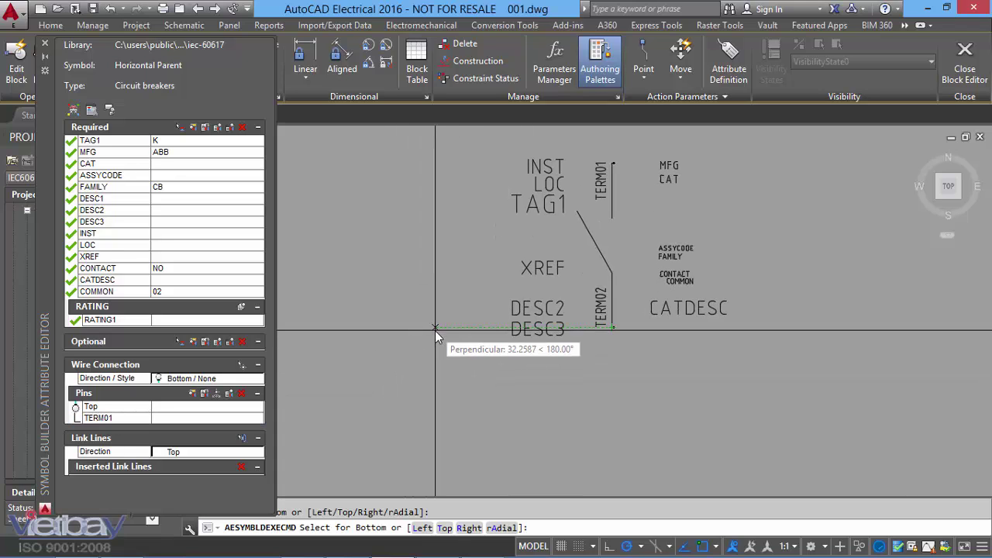
left_click(434, 331)
key("Escape")
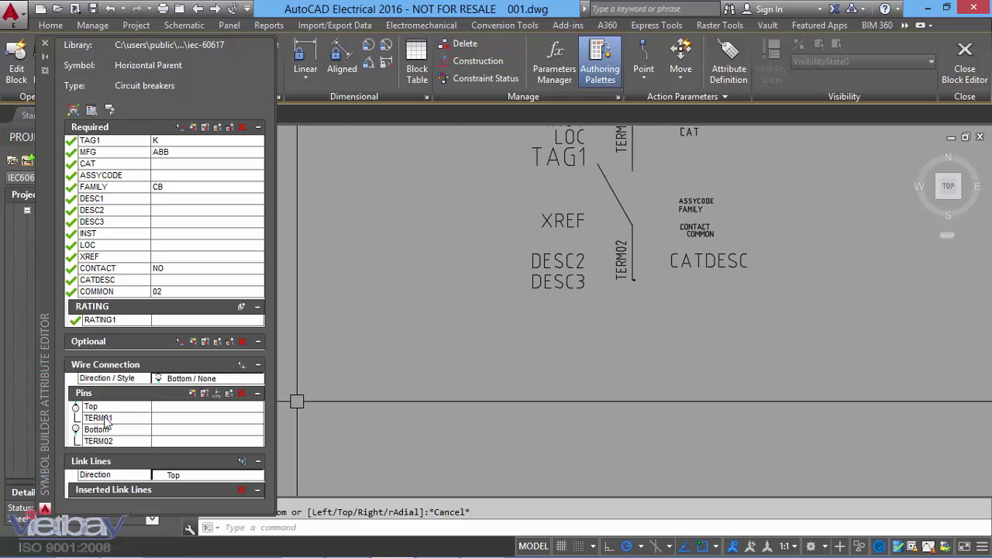
Check the TERM01 and TERM02 pin entries against their positions on the symbol
left_click(117, 408)
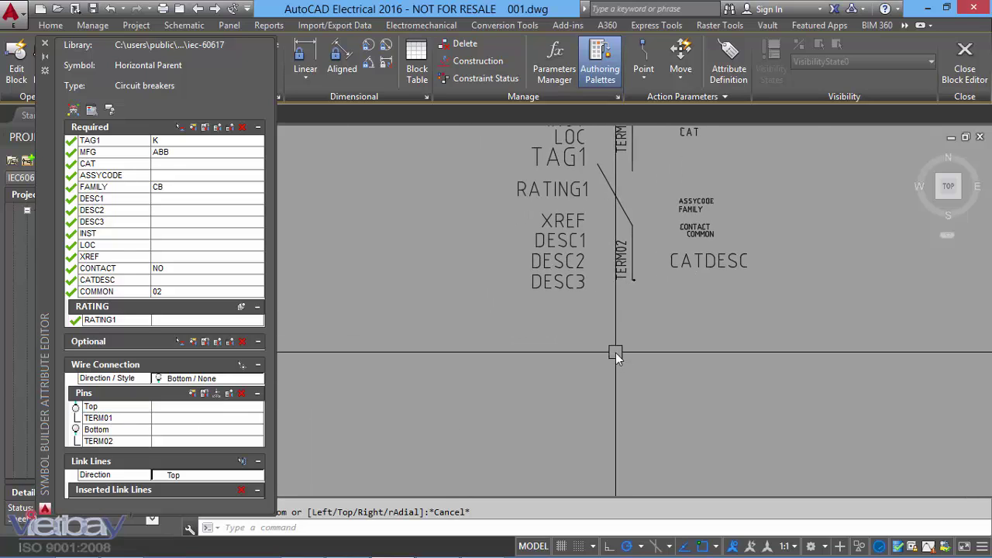
middle_click_drag(615, 353, 569, 421)
left_click(113, 418)
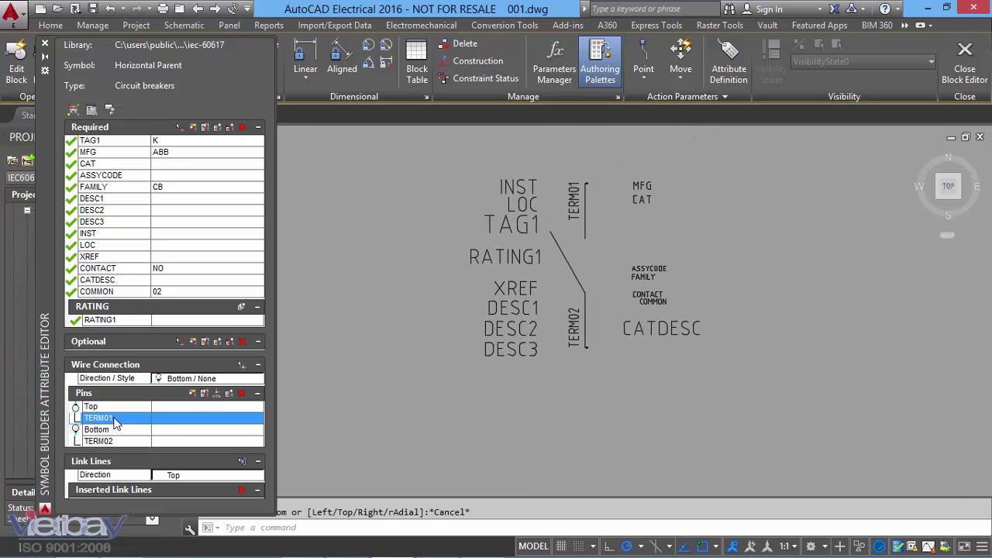
left_click(115, 441)
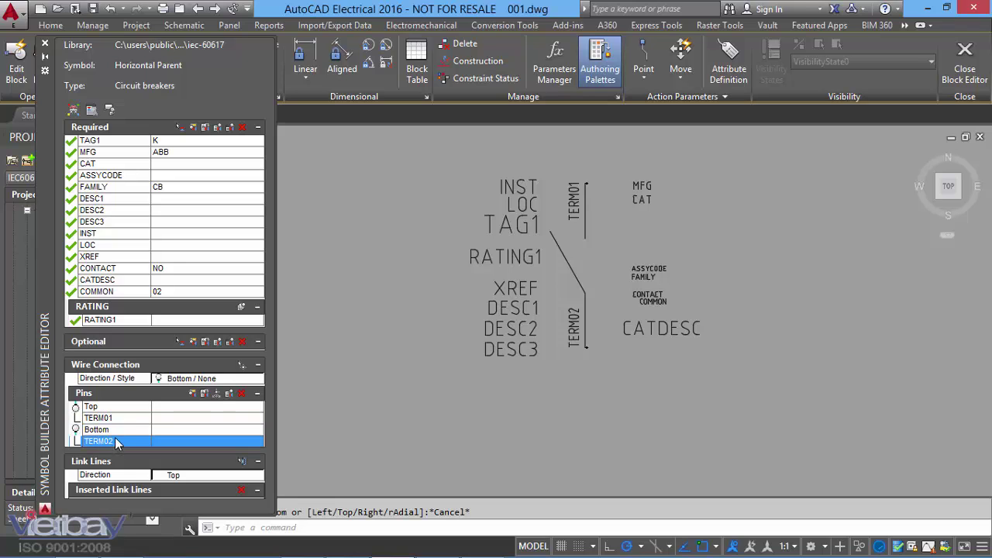
left_click(117, 429)
left_click(116, 406)
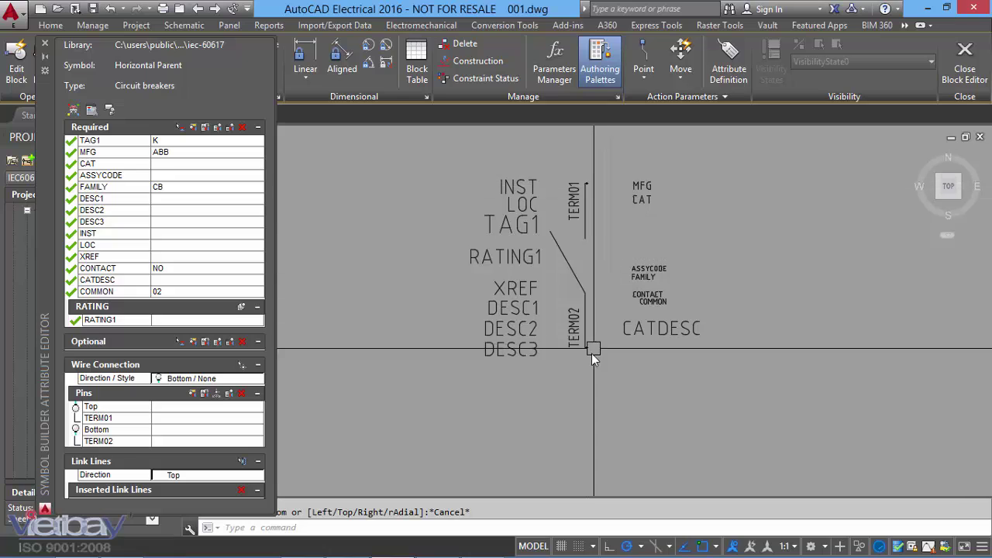
scroll(543, 345, "down", 2)
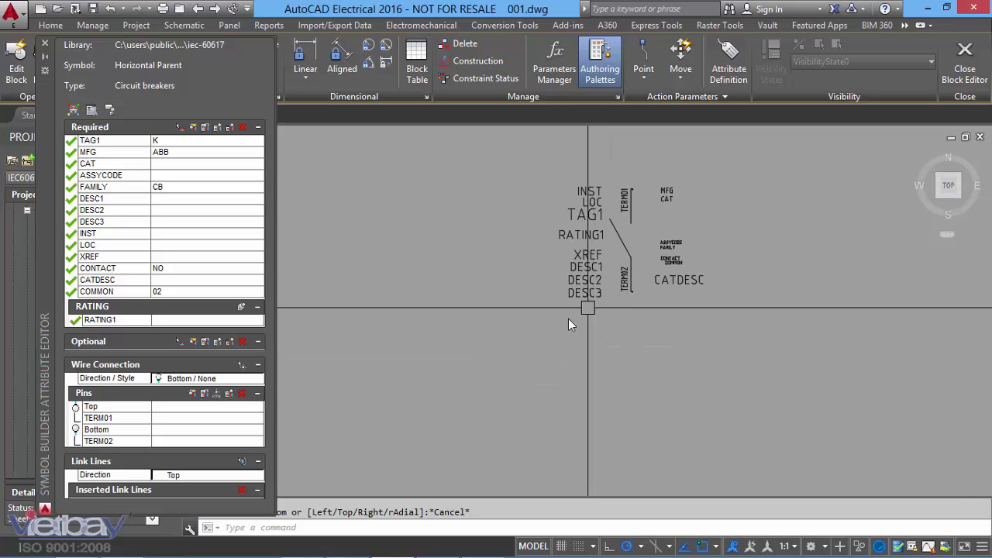
left_click(195, 480)
left_click(190, 505)
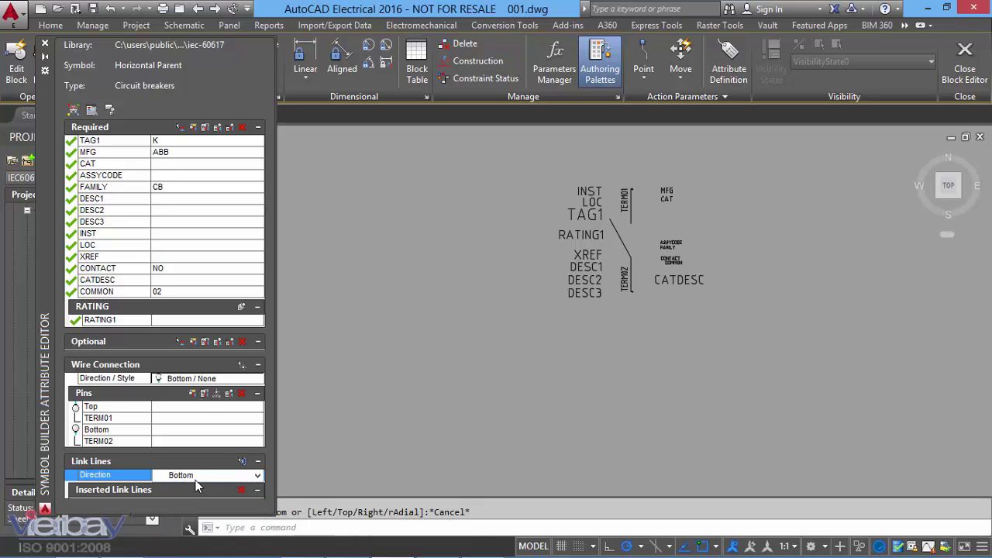
left_click(196, 480)
left_click(192, 492)
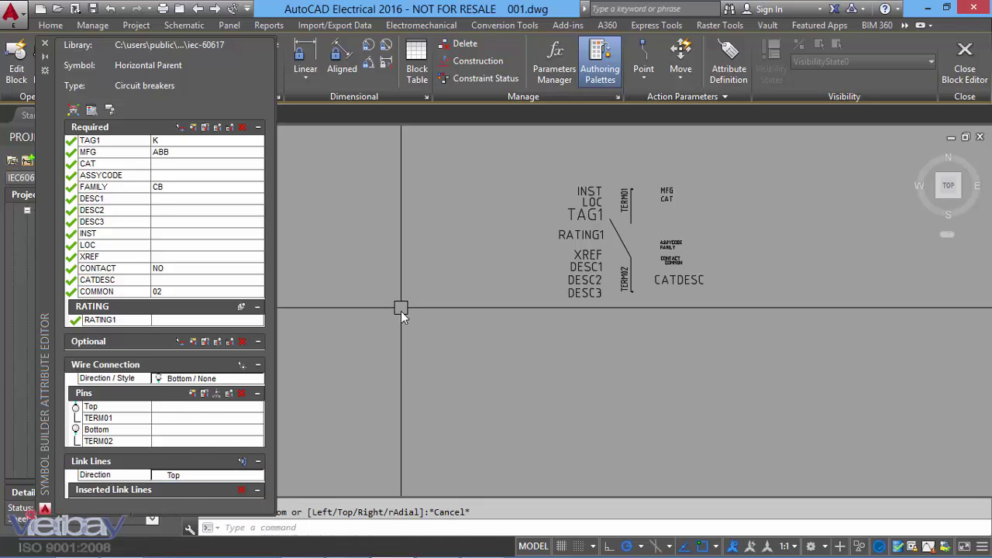
scroll(465, 324, "up", 1)
scroll(610, 306, "up", 2)
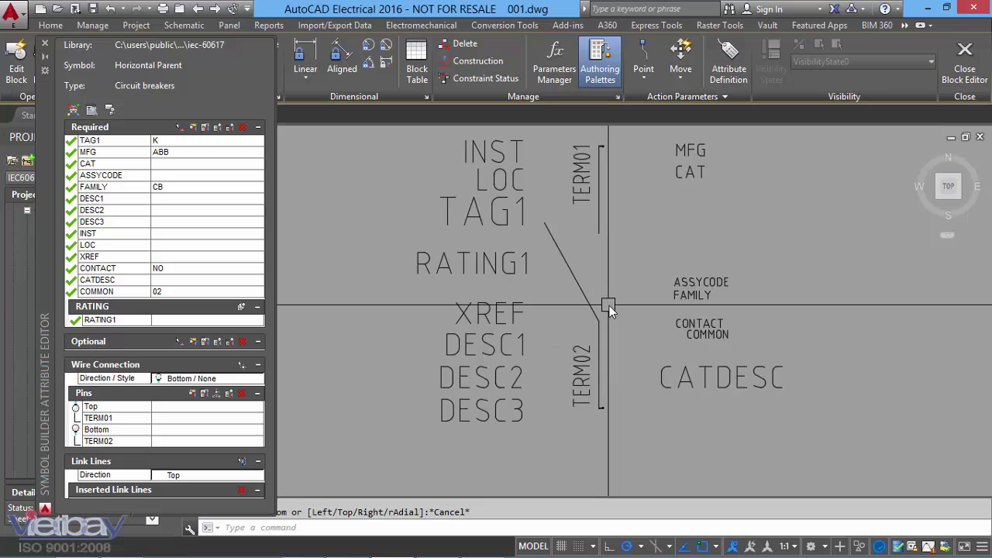
middle_click_drag(610, 305, 557, 323)
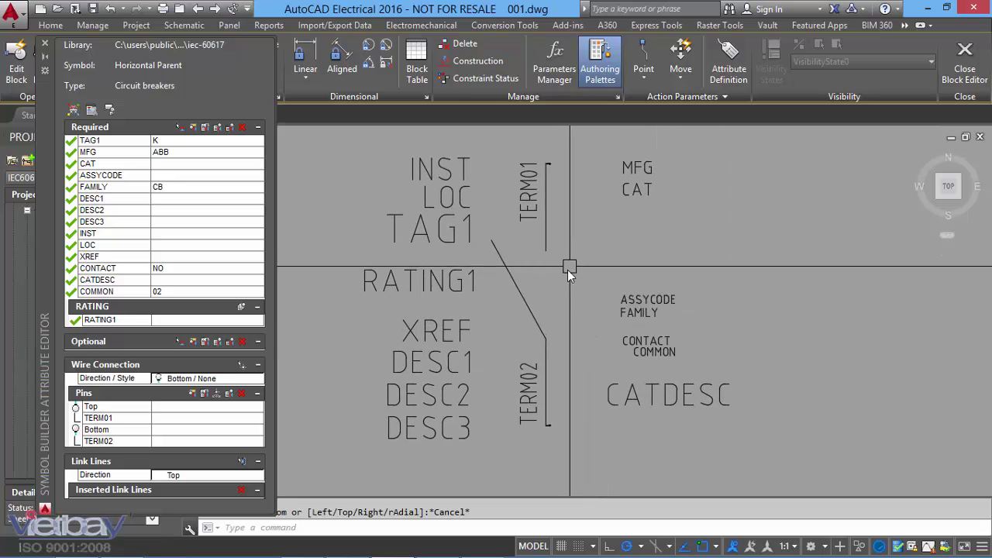
Close the Block Editor and name the symbol MCCB with unique identifier -10A
left_click(977, 74)
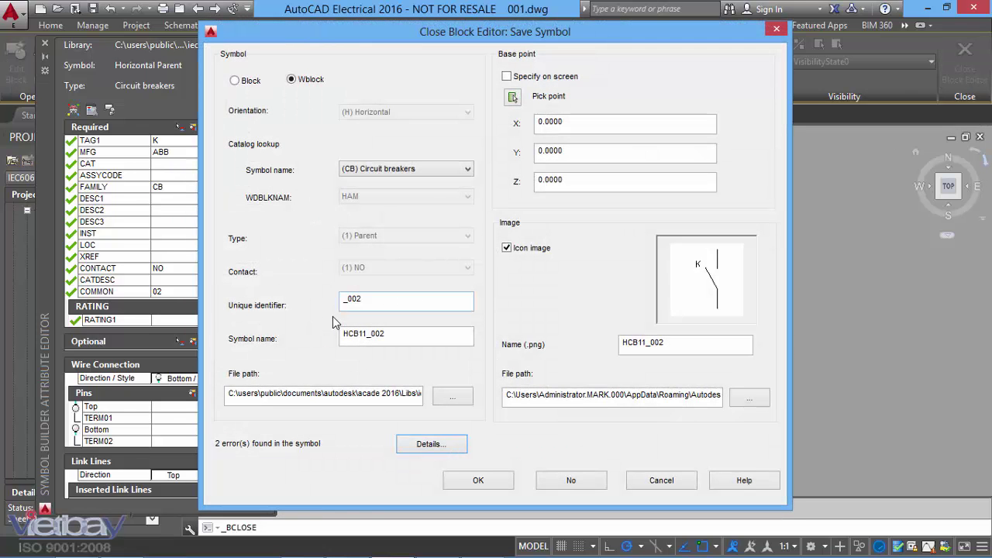
left_click(416, 337)
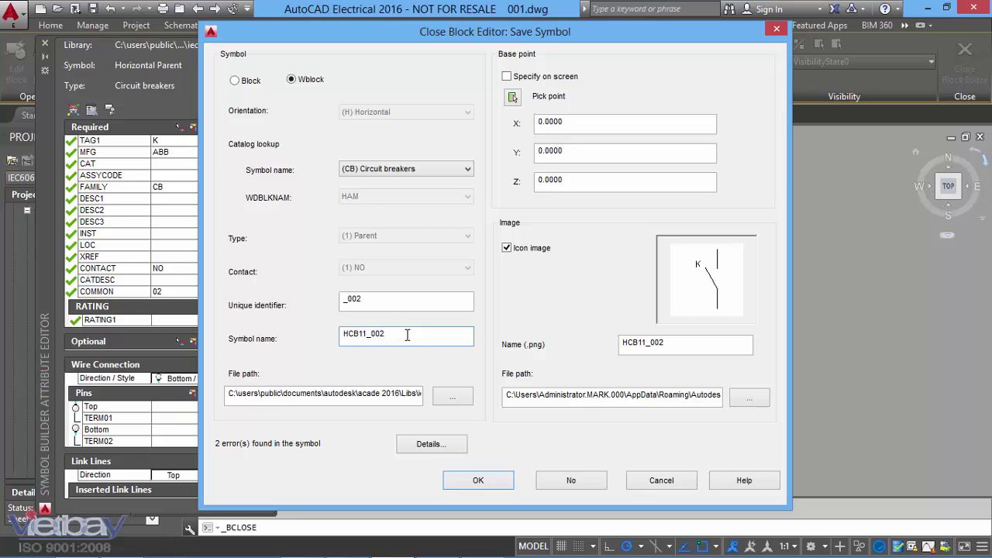
left_click_drag(407, 334, 282, 340)
type("MCC")
type("B")
double_click(379, 302)
key("BackSpace")
type("-10A")
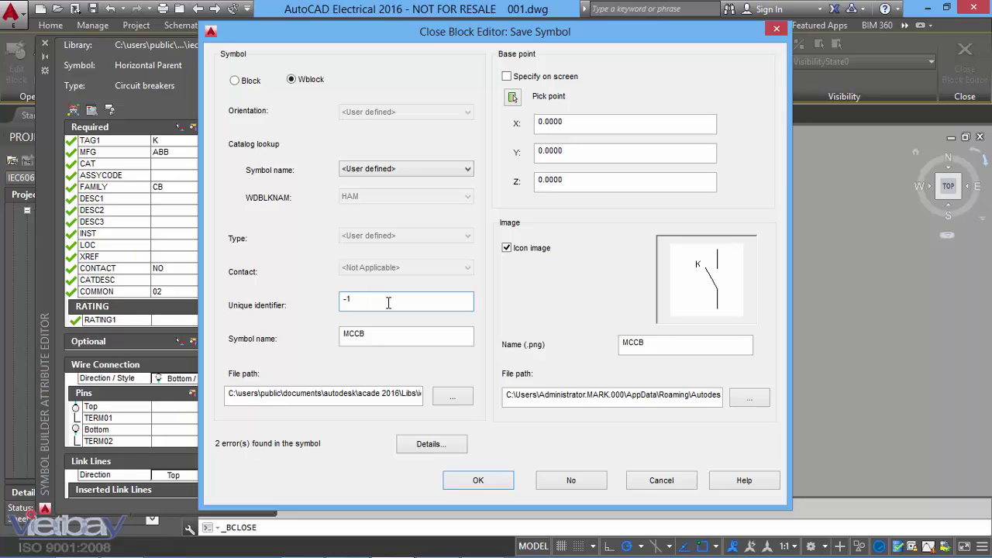
left_click(686, 348)
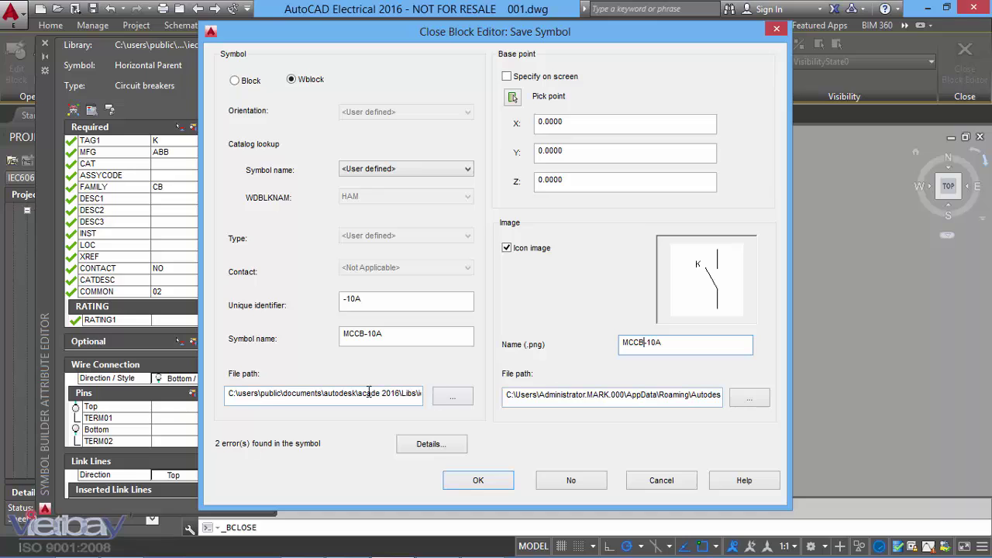
Set the symbol's file path to D:\KHACH HANG\BEMAC\THU VIEN BEMAC
left_click(454, 403)
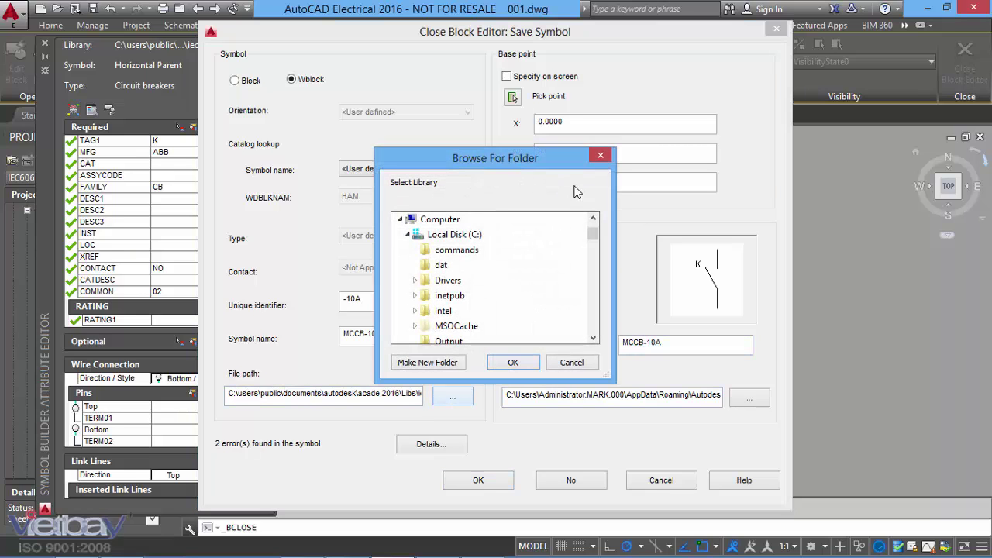
left_click(422, 235)
left_click(446, 250)
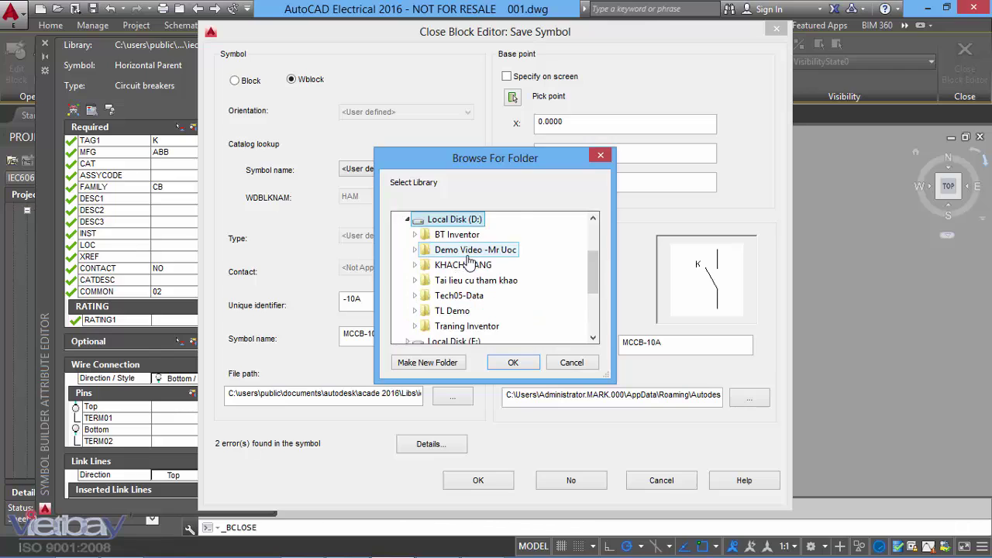
left_click(458, 296)
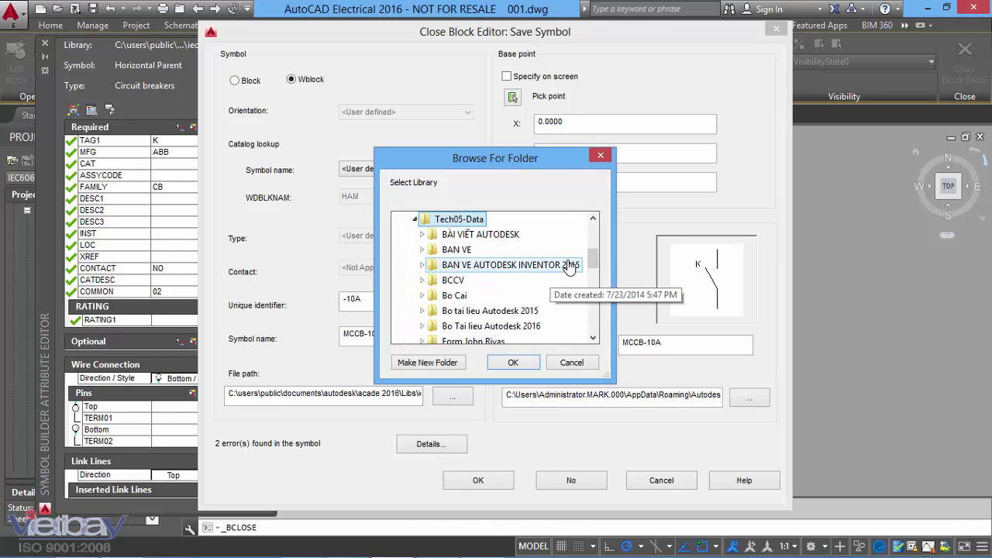
double_click(426, 222)
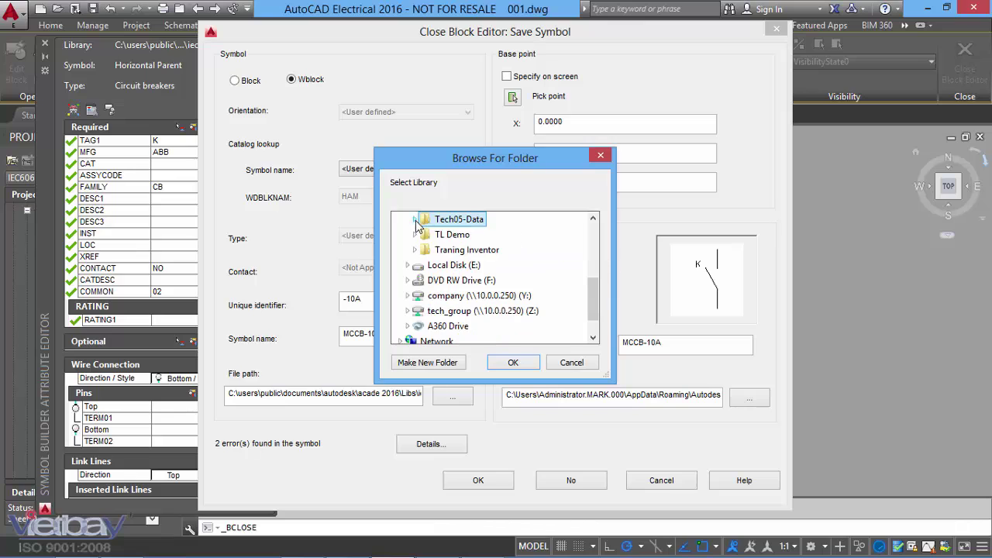
scroll(455, 260, "up", 1)
left_click(463, 235)
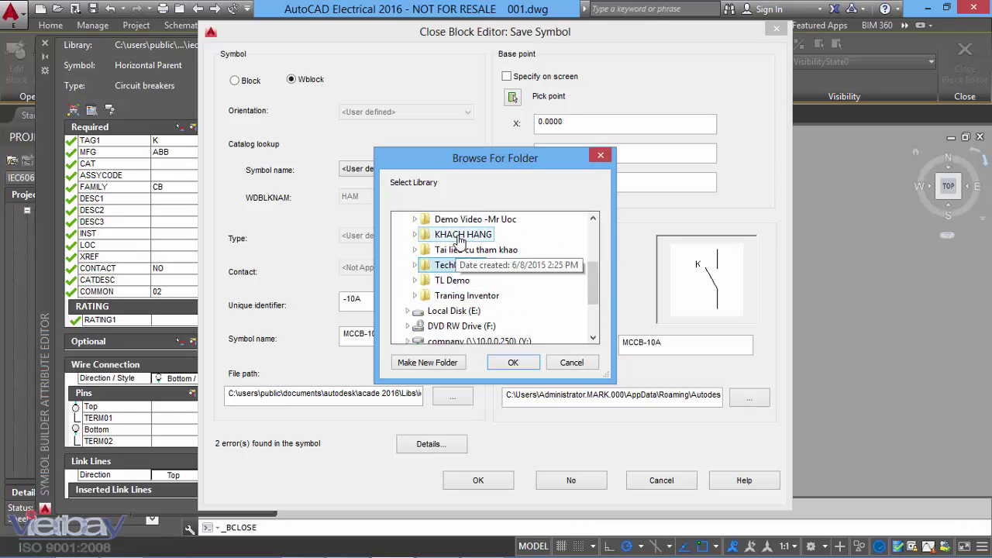
left_click(456, 249)
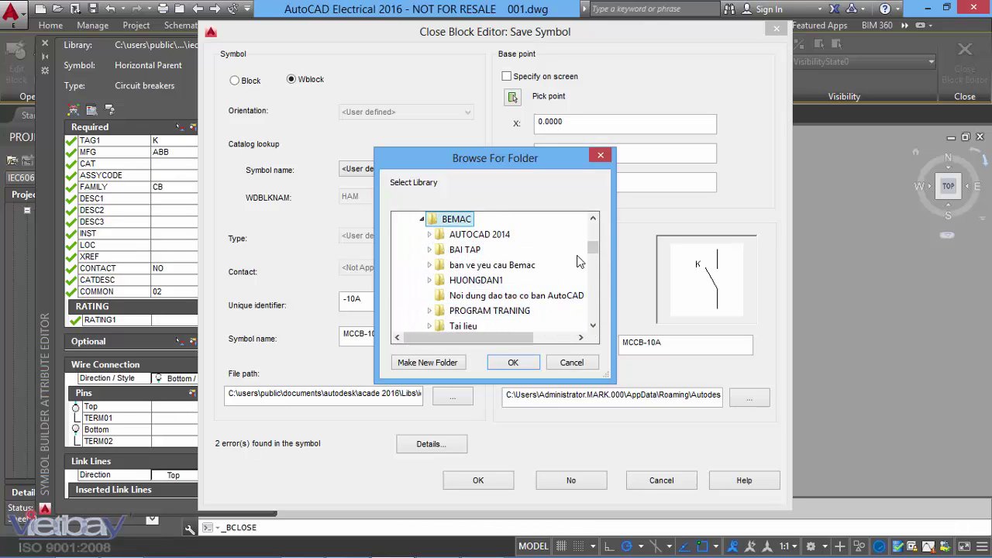
scroll(595, 332, "down", 1)
scroll(597, 331, "down", 1)
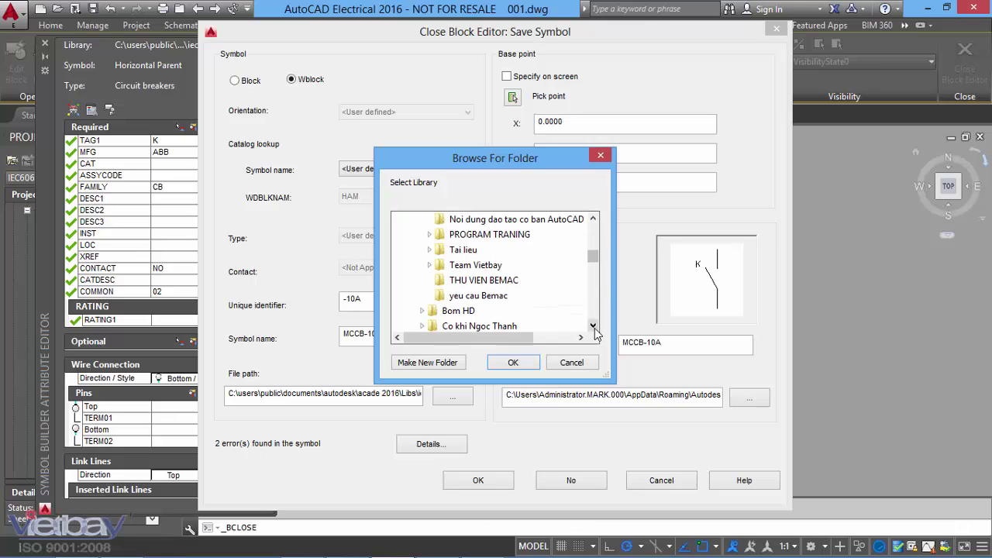
left_click(489, 282)
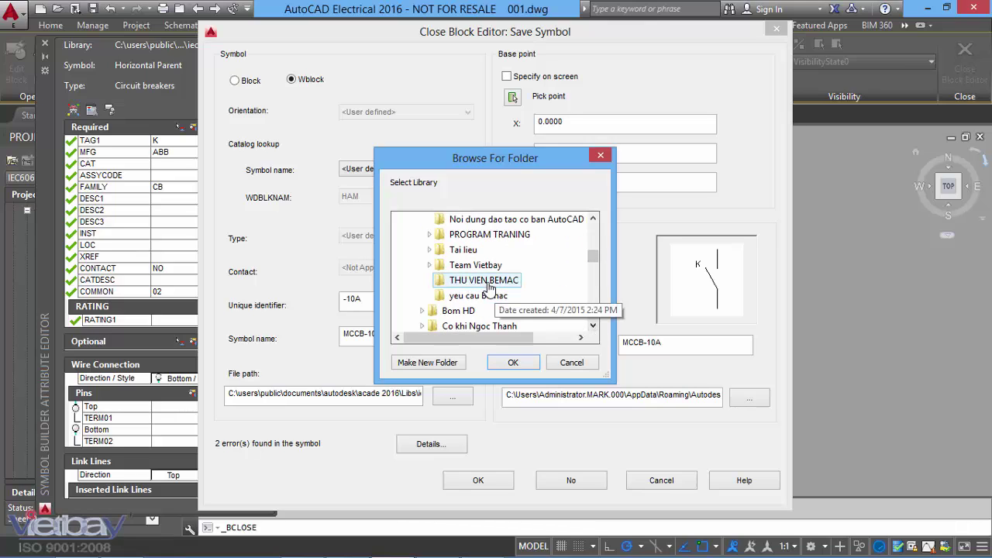
left_click(512, 362)
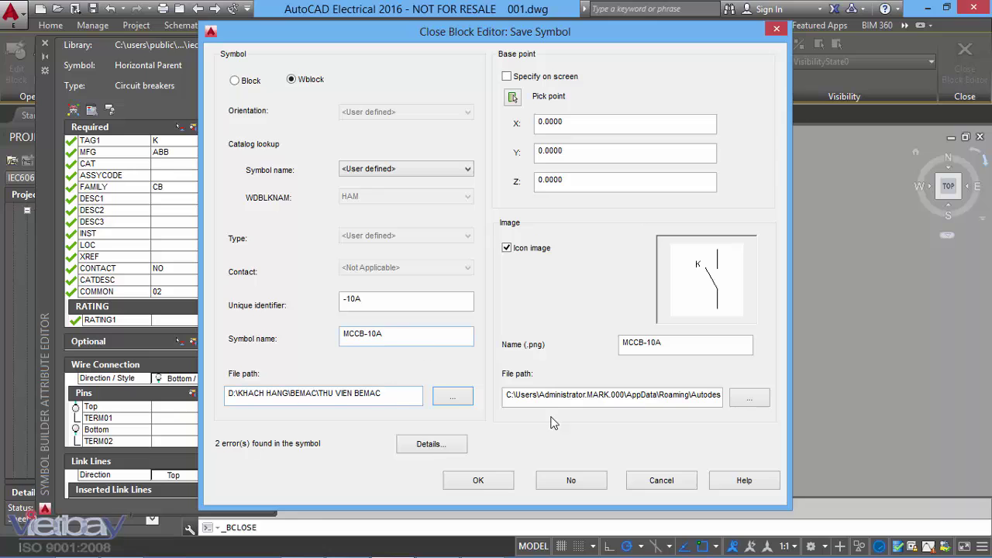
Save MCCB-10A and decline inserting it, returning to 001.dwg
left_click(500, 482)
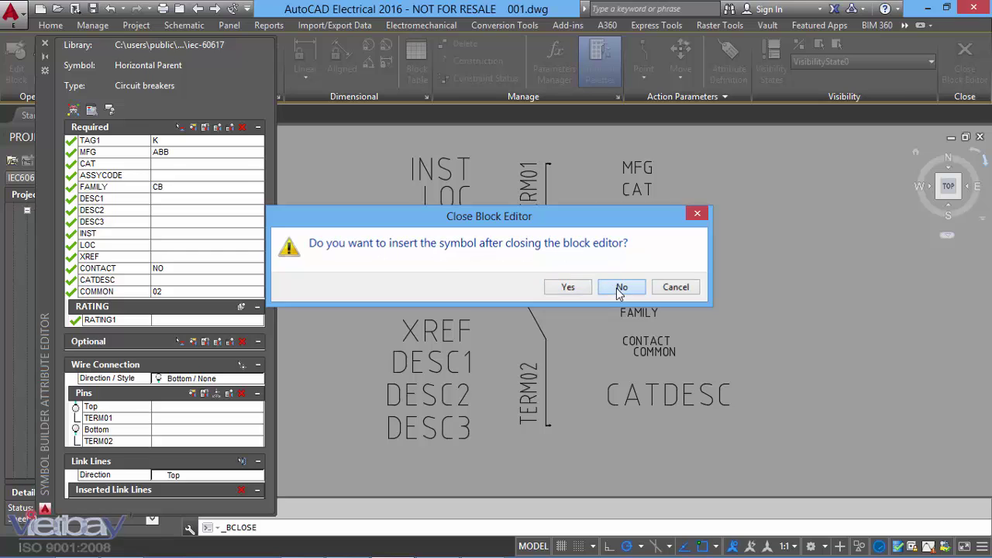
left_click(621, 287)
scroll(641, 264, "down", 2)
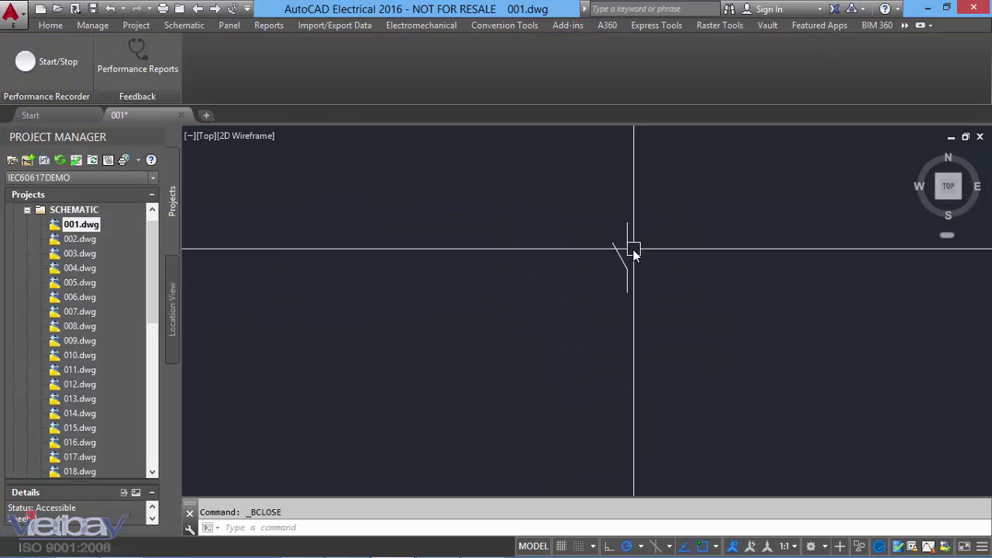
Erase the three leftover switch contact lines beside the motor circuit with E
scroll(480, 345, "down", 5)
scroll(731, 287, "up", 2)
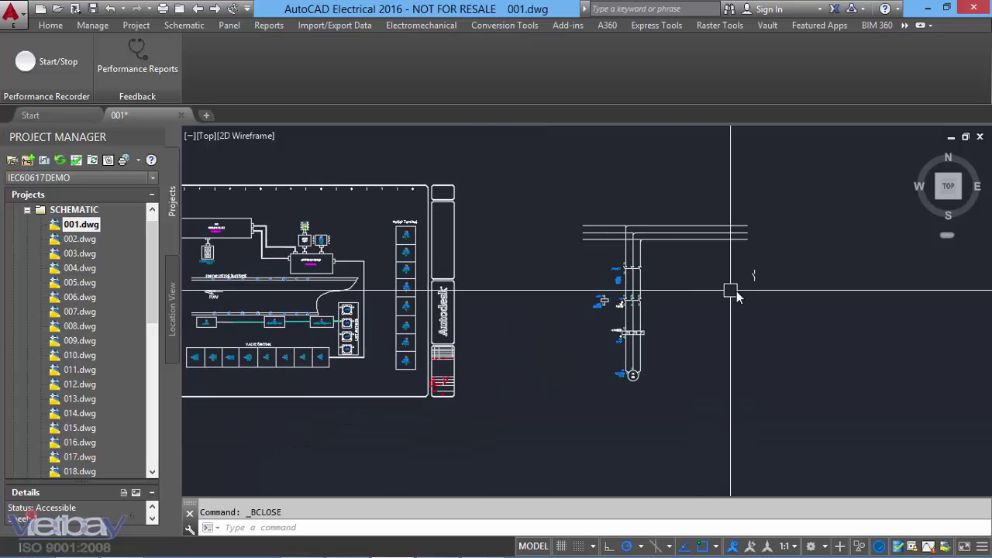
scroll(775, 276, "up", 2)
scroll(753, 297, "up", 2)
scroll(720, 265, "down", 2)
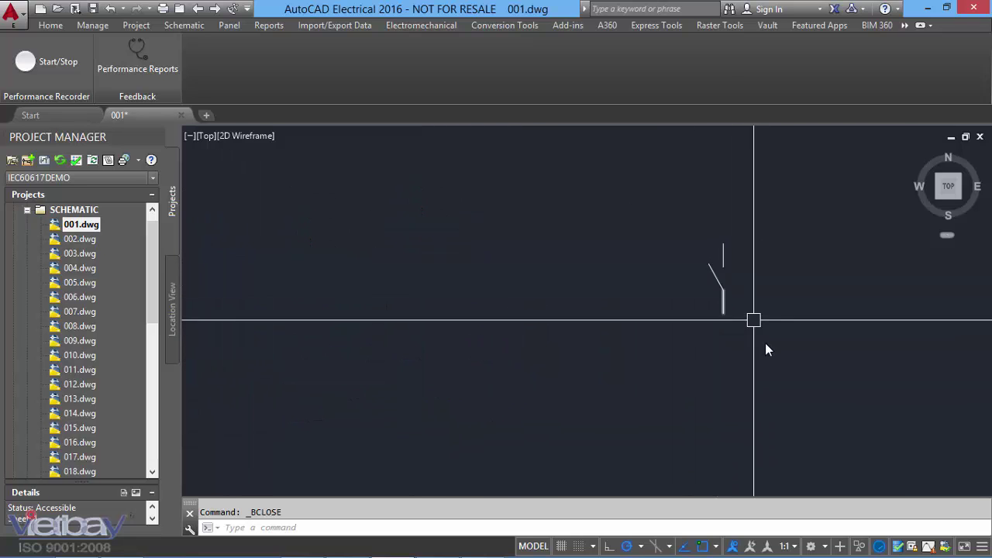
left_click(674, 228)
left_click(658, 339)
type("e")
key("Return")
scroll(585, 327, "down", 2)
scroll(586, 326, "up", 1)
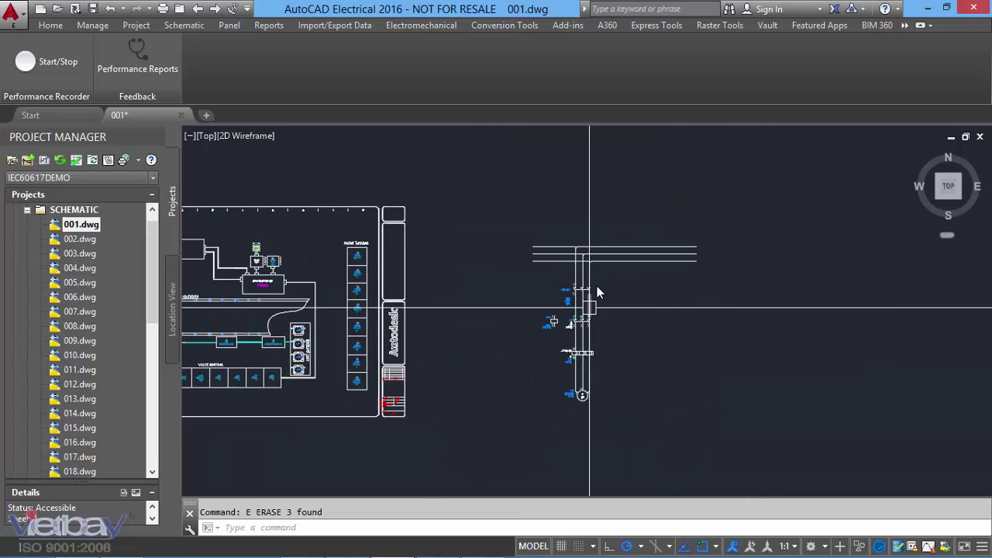
scroll(594, 287, "up", 1)
scroll(609, 290, "down", 1)
scroll(552, 293, "up", 1)
scroll(593, 293, "down", 1)
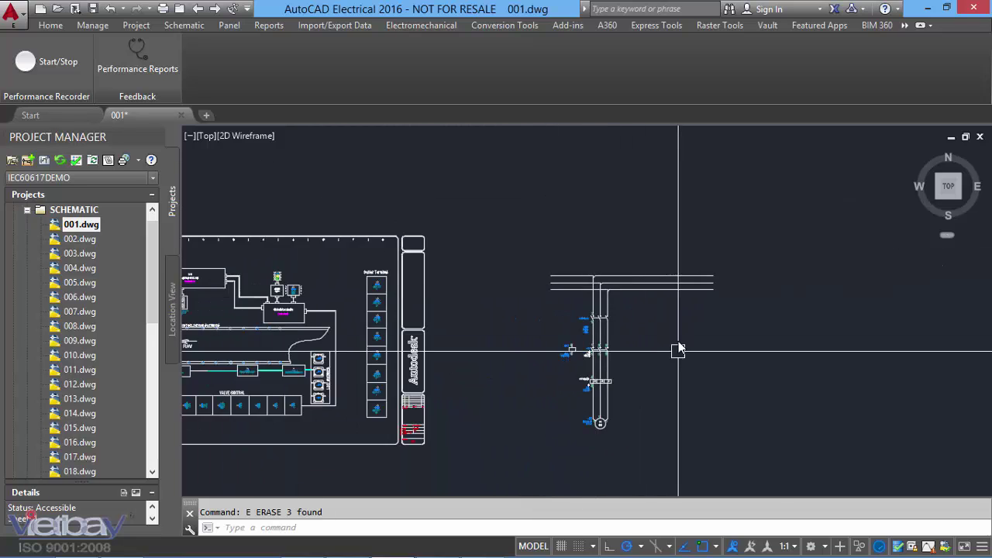
scroll(675, 348, "down", 1)
scroll(505, 306, "down", 1)
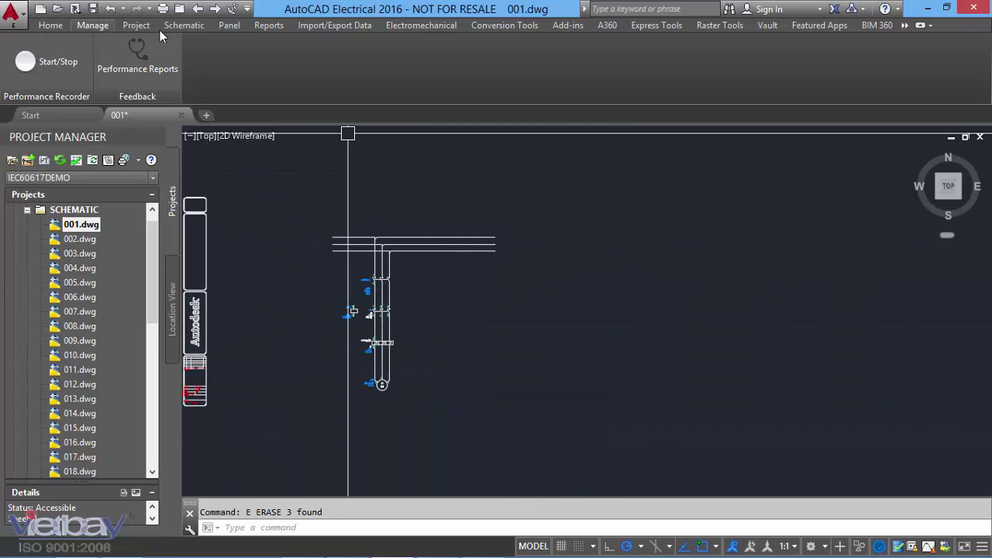
Draw a Multiple Bus from empty space, horizontal with 3 wires, right of the motor circuit
left_click(183, 26)
left_click(504, 79)
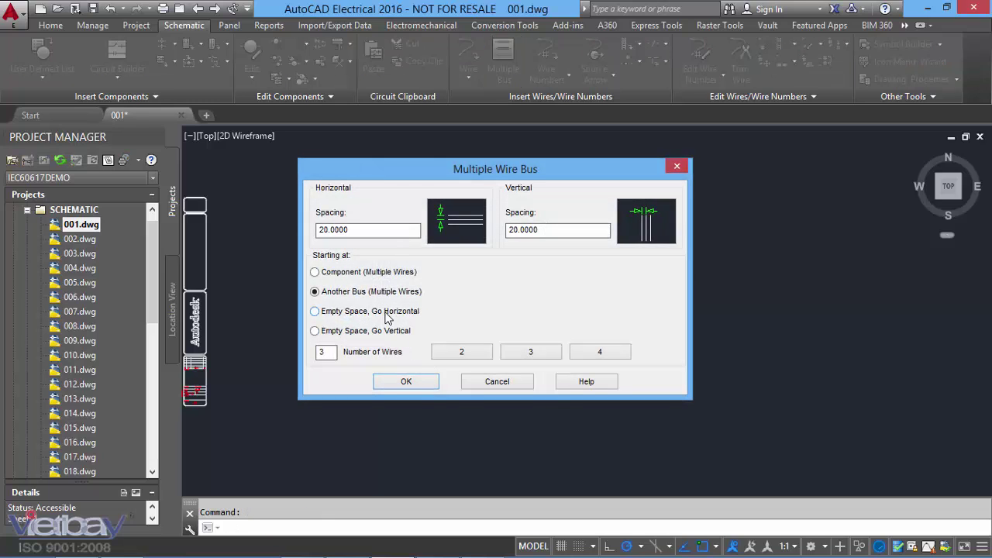
left_click(387, 314)
left_click(423, 382)
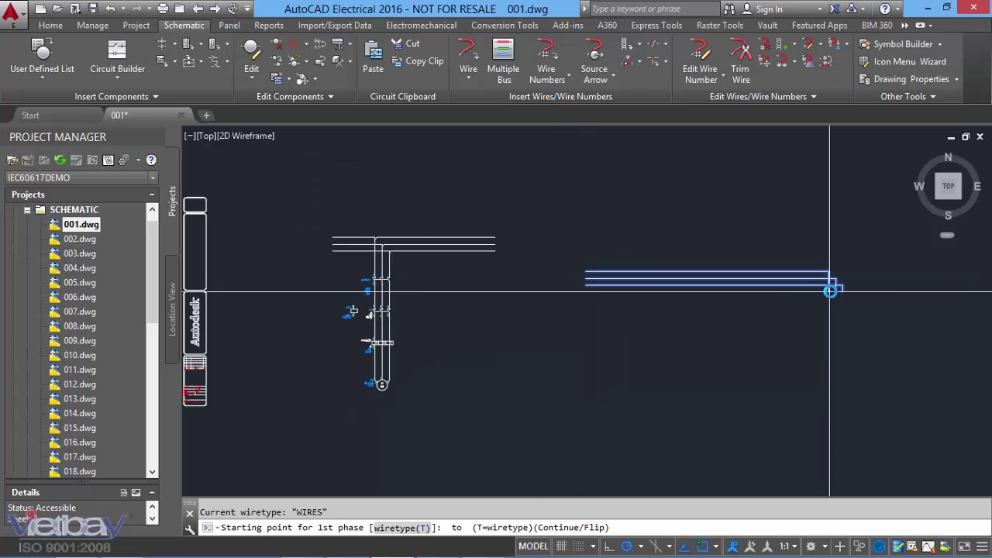
left_click(830, 291)
scroll(822, 279, "up", 3)
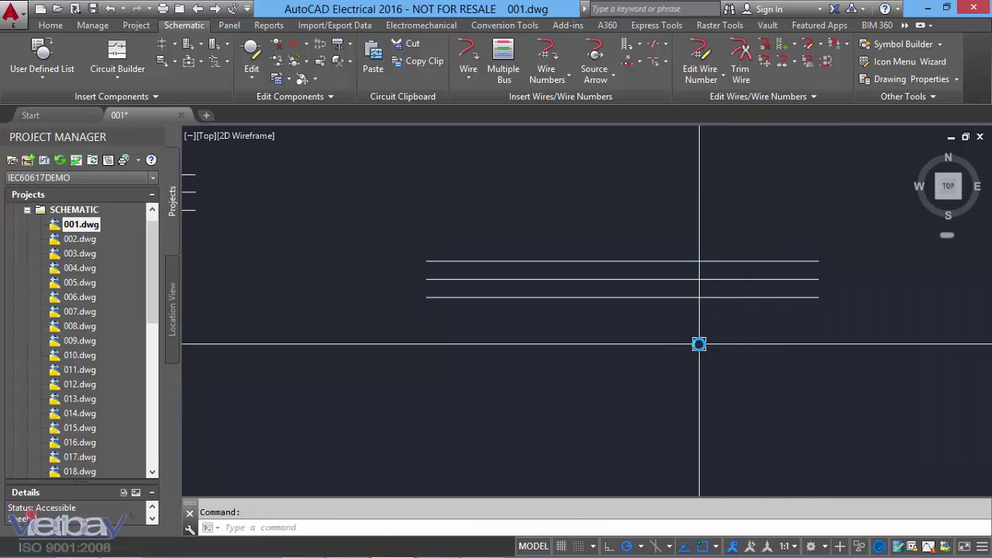
scroll(700, 344, "down", 2)
scroll(625, 338, "up", 2)
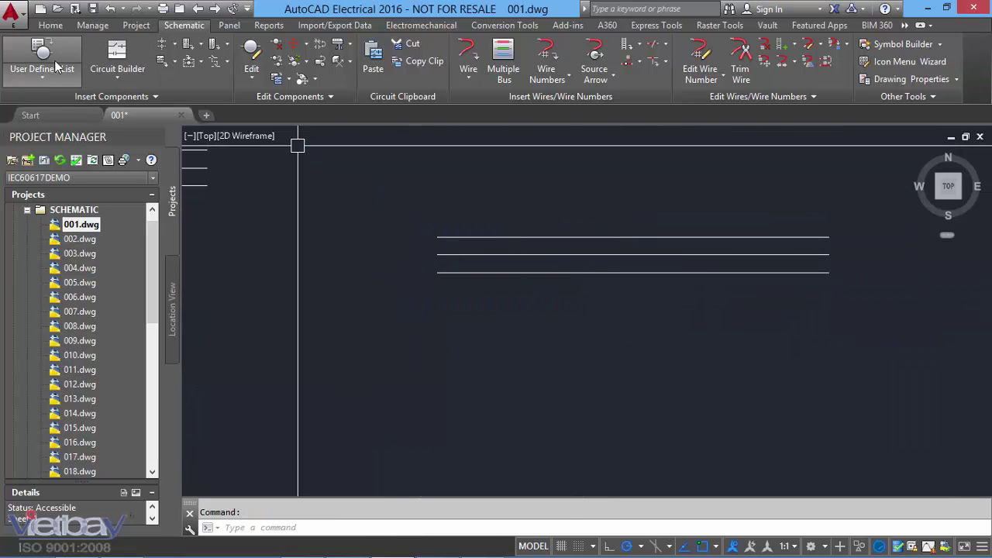
Add a new record to the User Defined component list
left_click(48, 86)
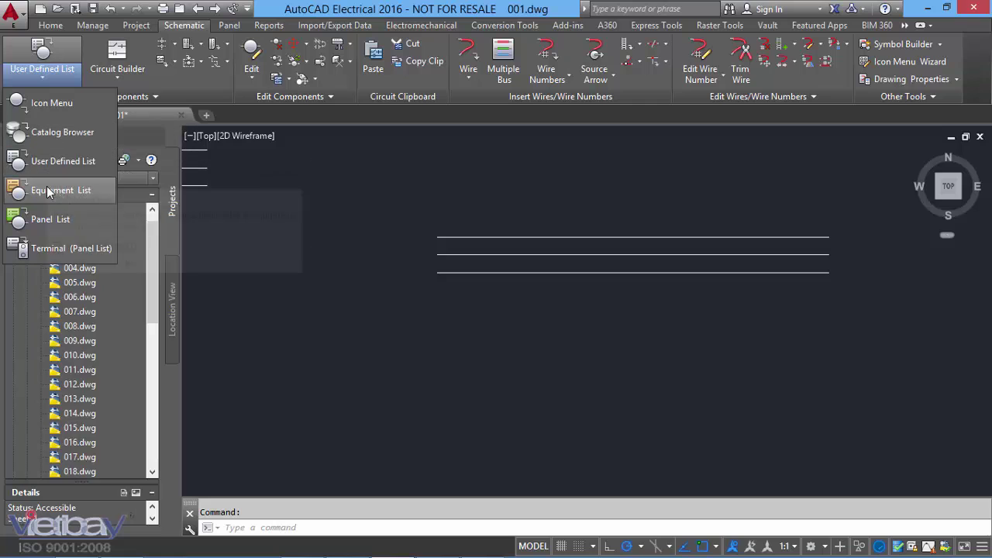
left_click(48, 161)
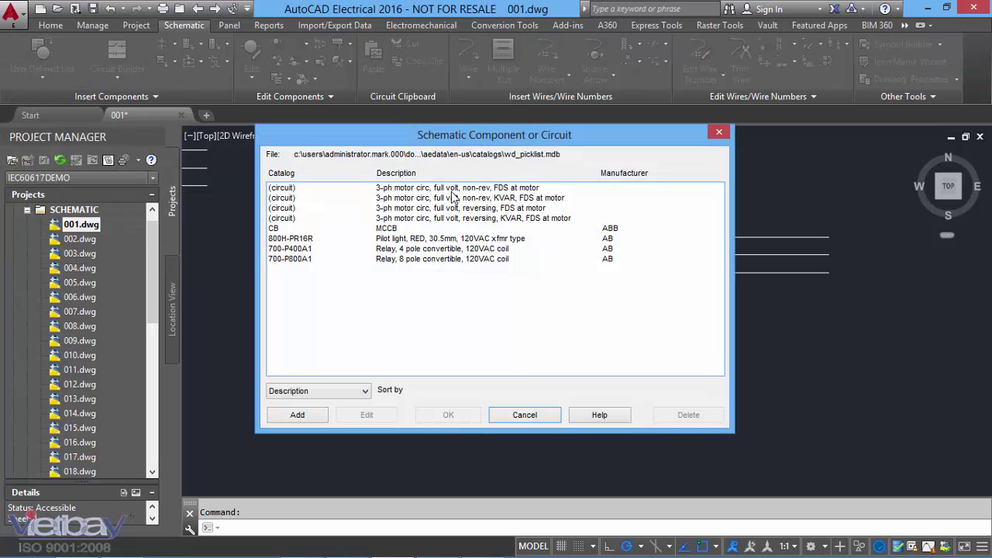
left_click(297, 415)
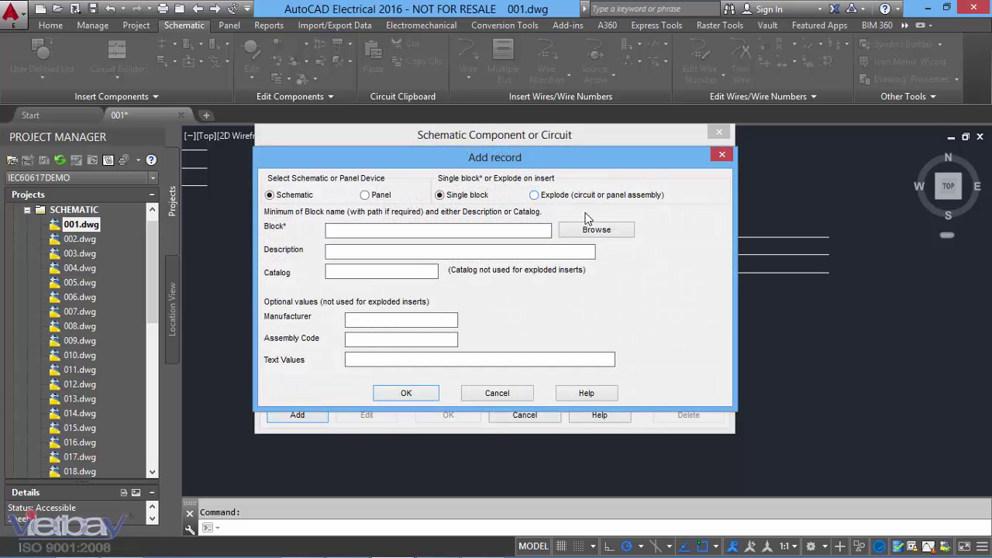
left_click(593, 231)
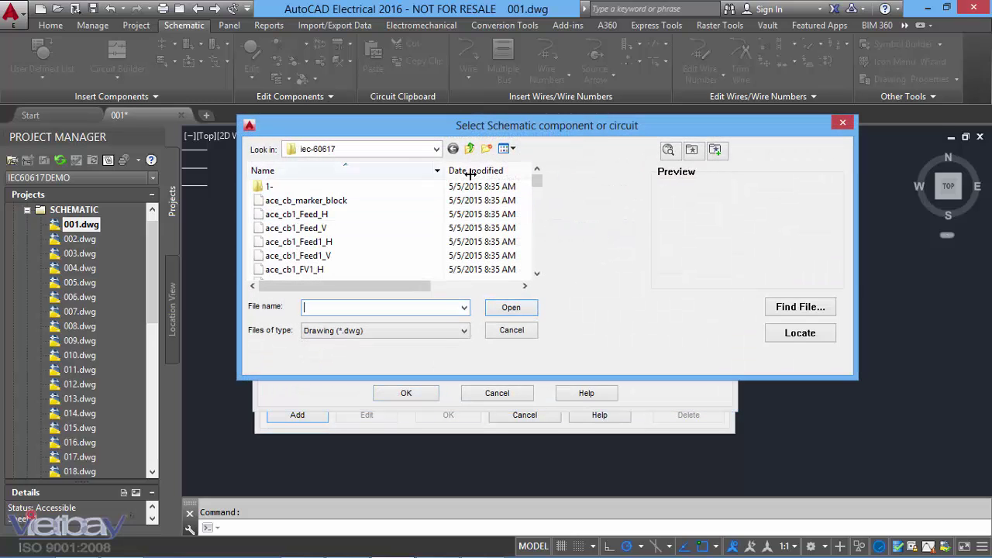
Choose MCCB-10A.dwg from D:\KHACH HANG\BEMAC\THU VIEN BEMAC as the record's block
left_click(437, 149)
left_click(326, 225)
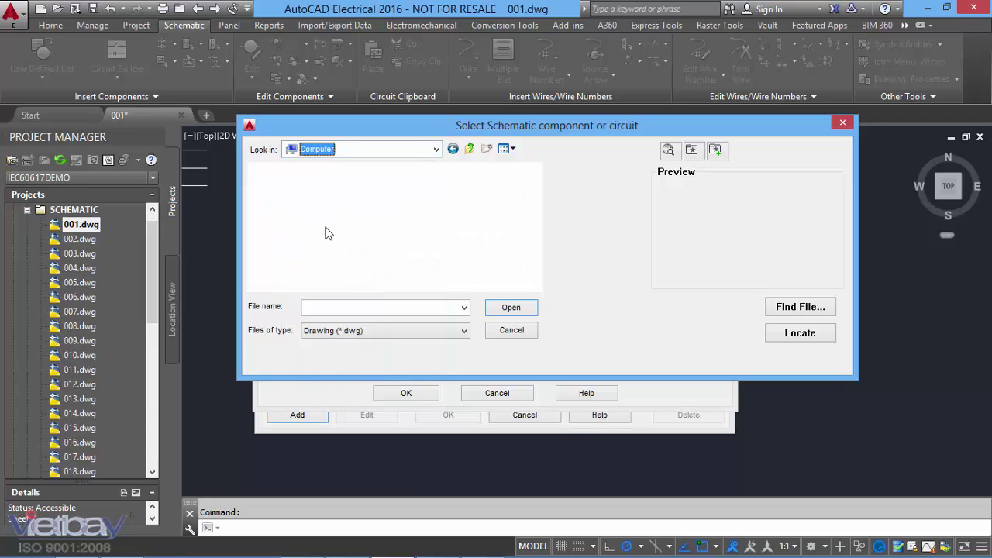
double_click(326, 227)
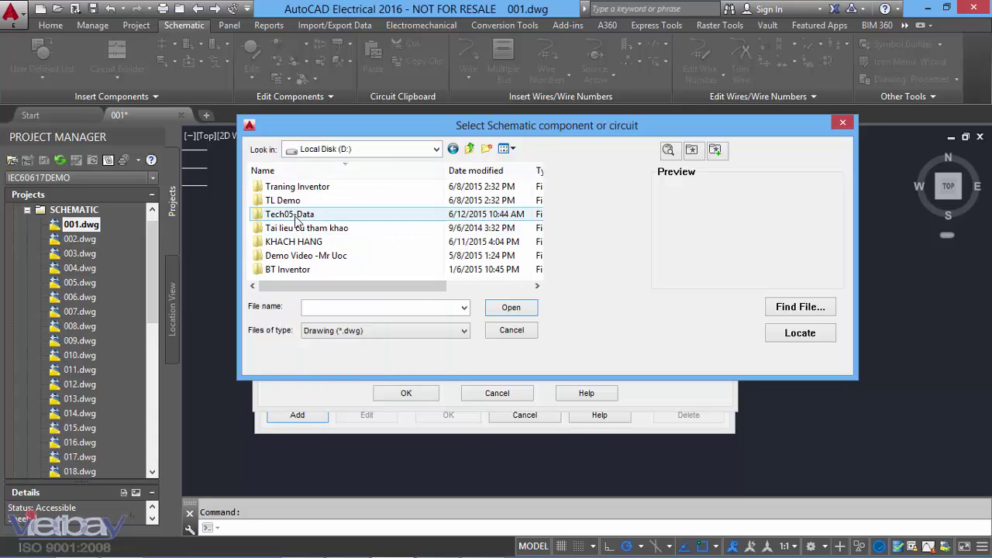
double_click(294, 241)
double_click(300, 201)
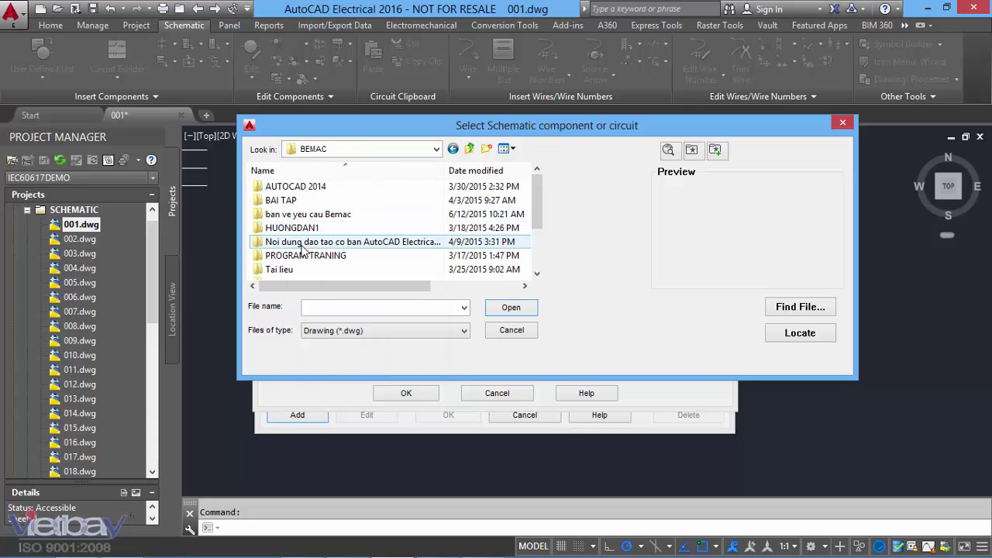
left_click(537, 273)
left_click(536, 273)
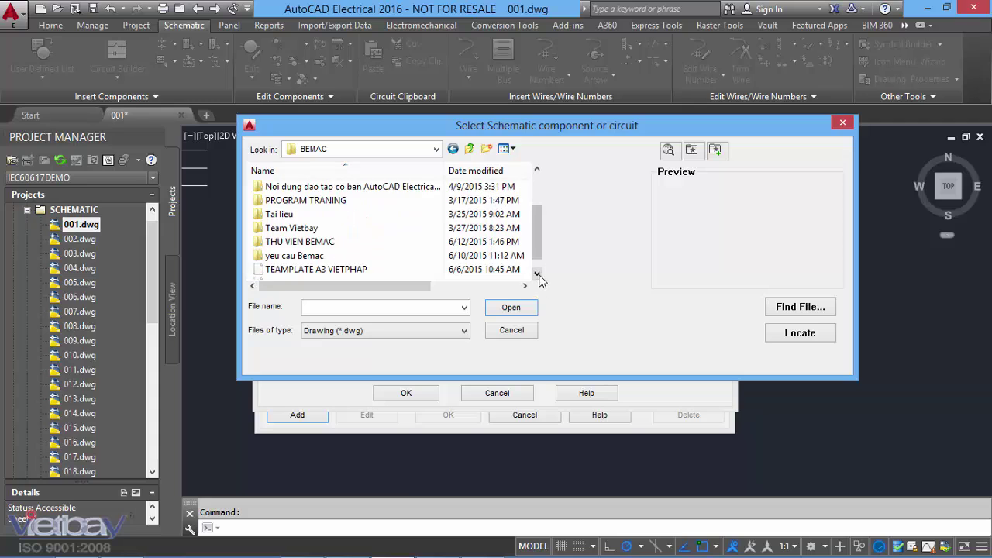
double_click(322, 241)
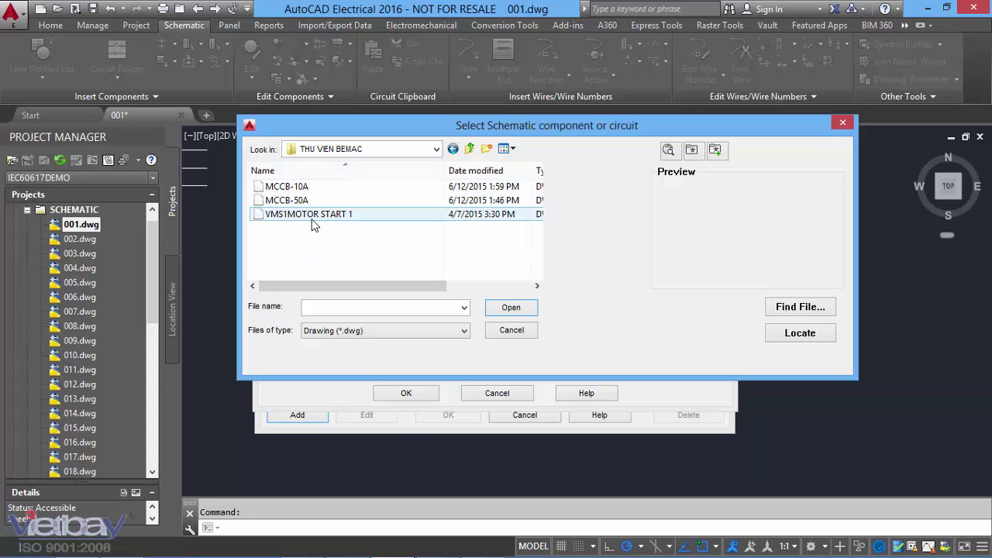
left_click(284, 190)
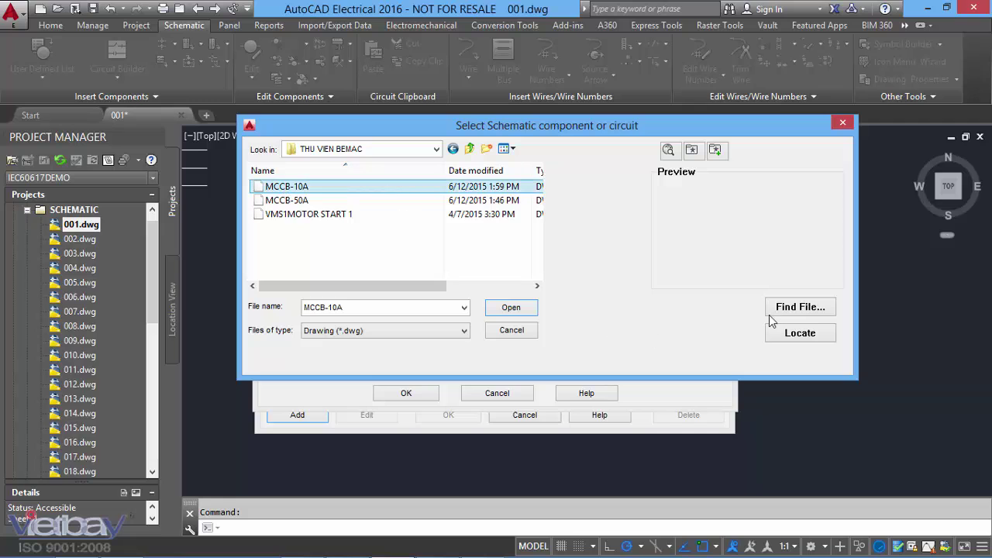
left_click(512, 309)
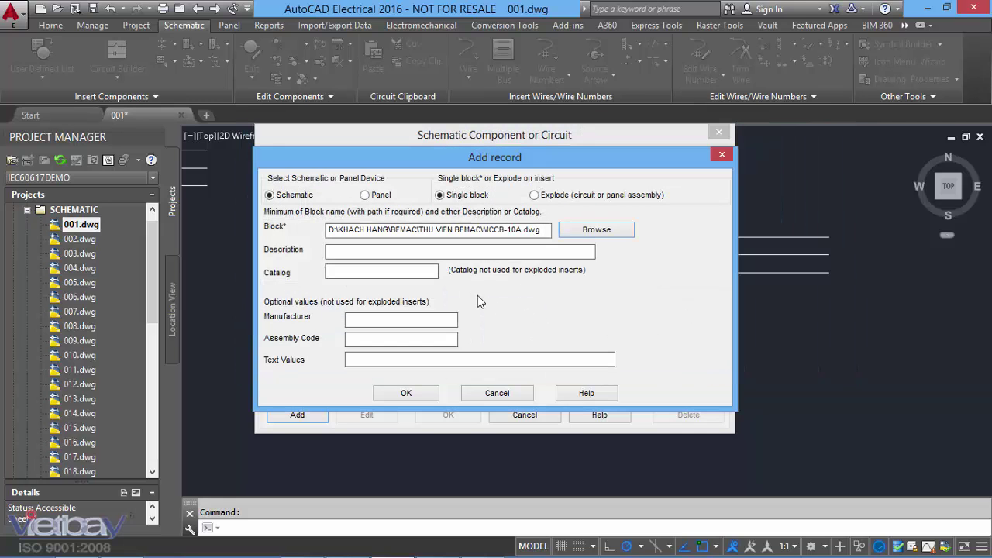
Browse again to MCCB-10A and publish it as a DWF
left_click(581, 229)
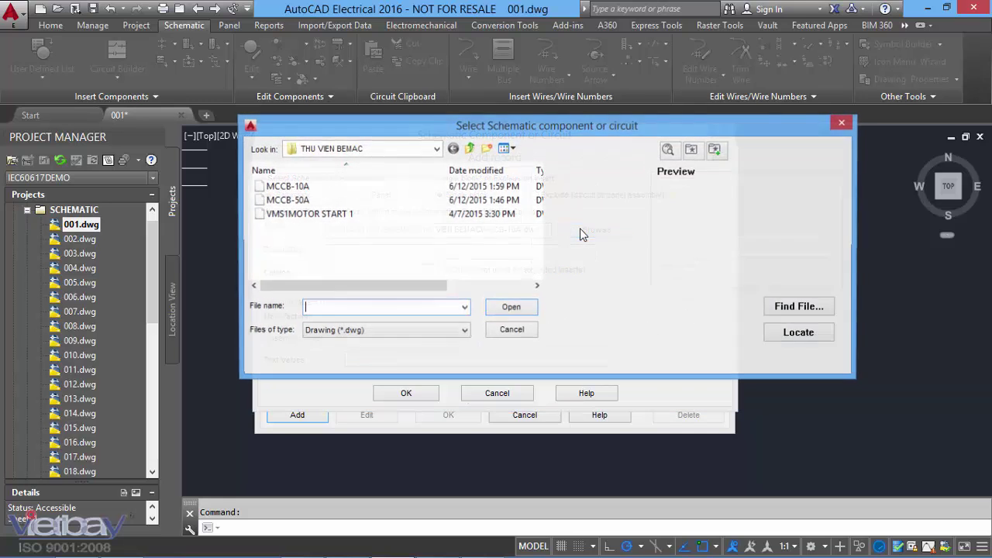
left_click(298, 188)
right_click(299, 189)
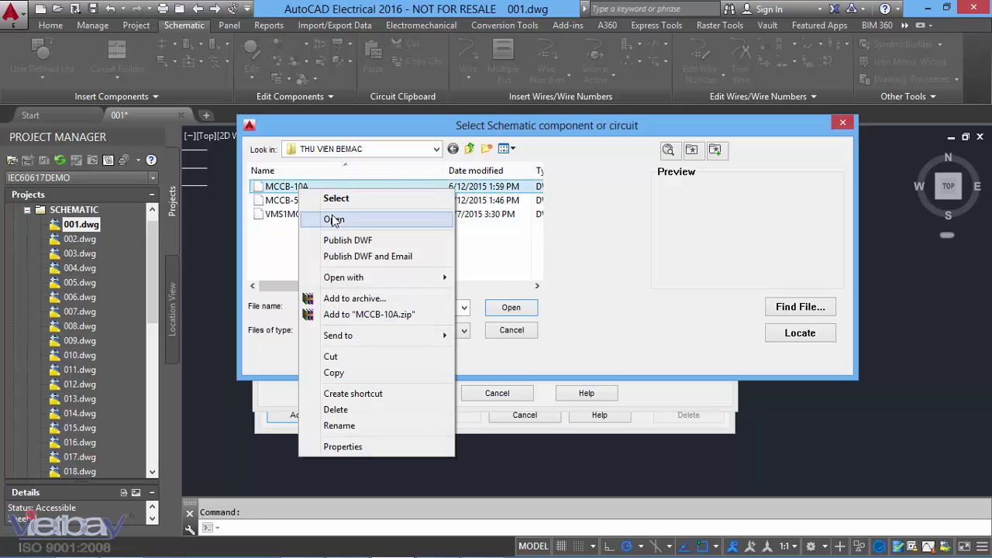
left_click(341, 240)
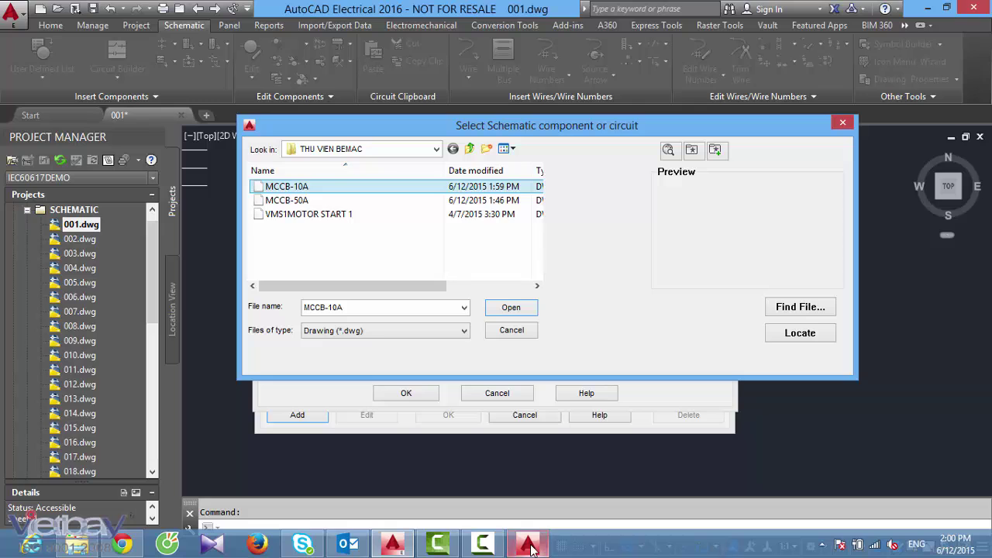
left_click(530, 548)
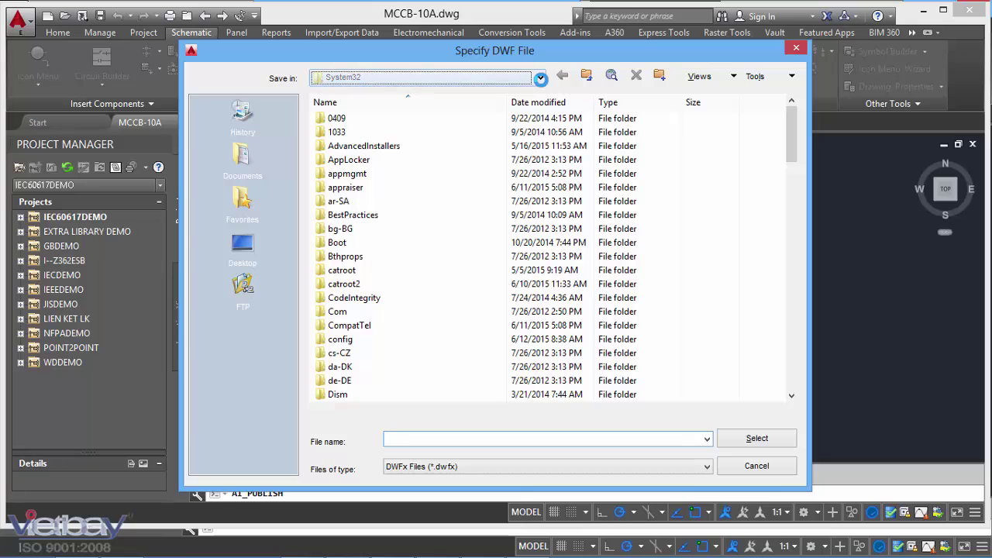
left_click(540, 77)
left_click(373, 150)
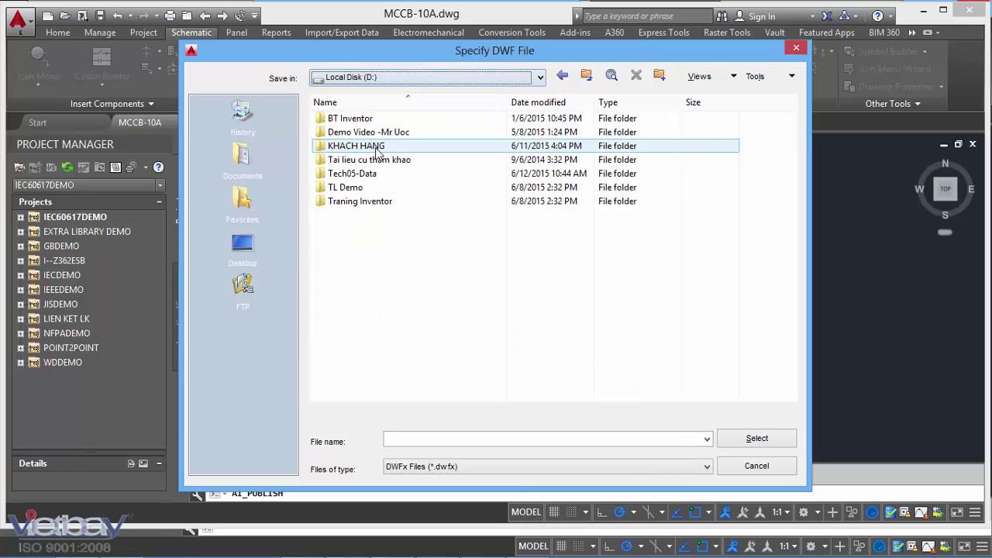
double_click(375, 148)
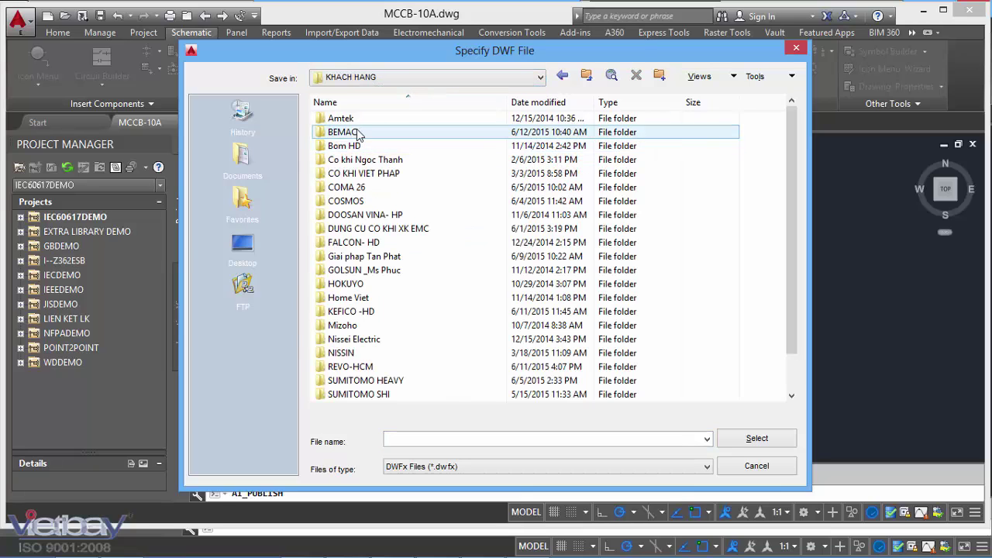
double_click(345, 133)
double_click(363, 229)
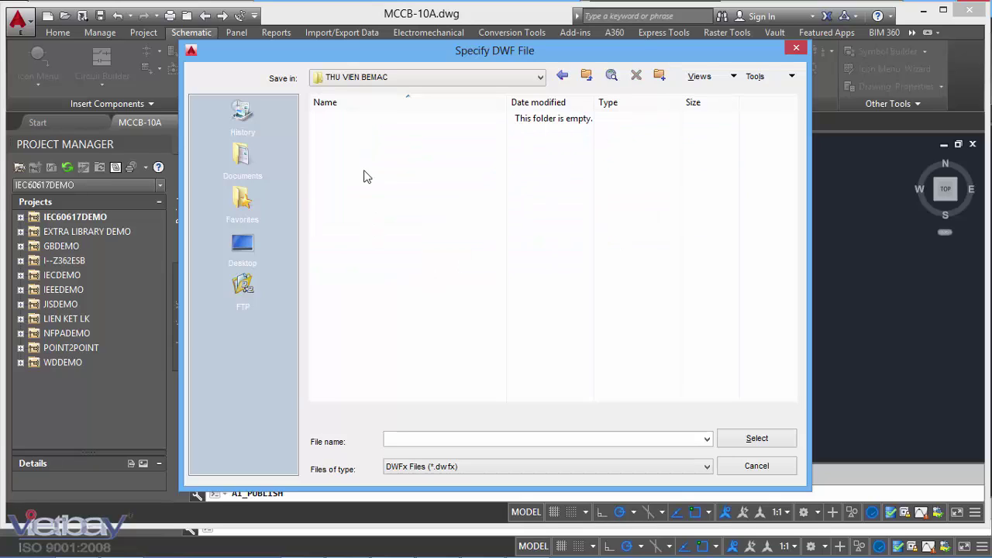
left_click(706, 466)
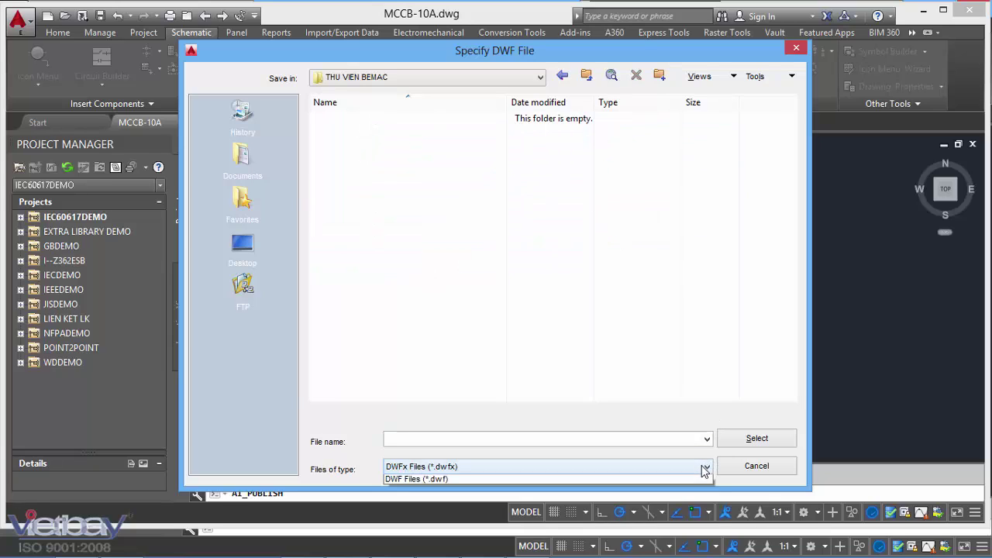
left_click(542, 479)
key("Up")
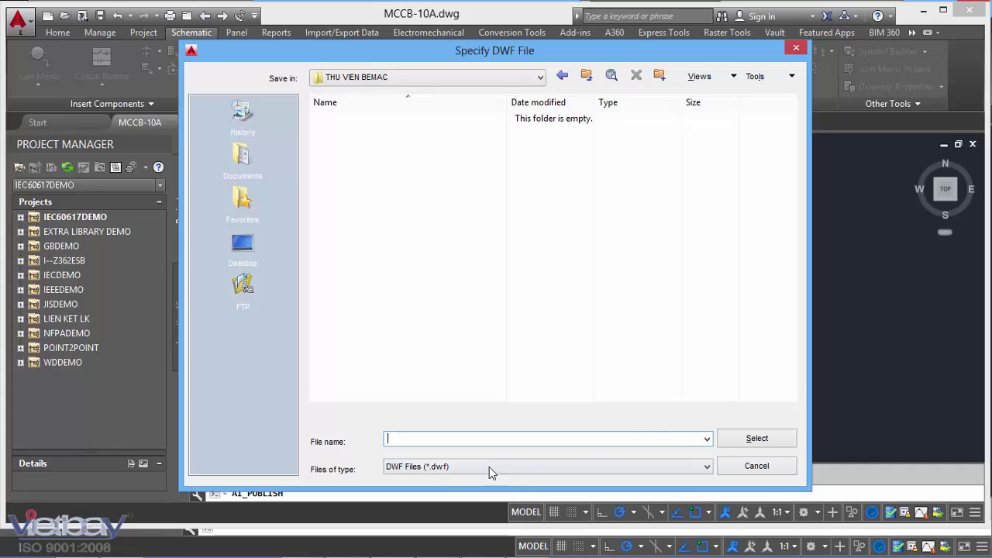
left_click(737, 466)
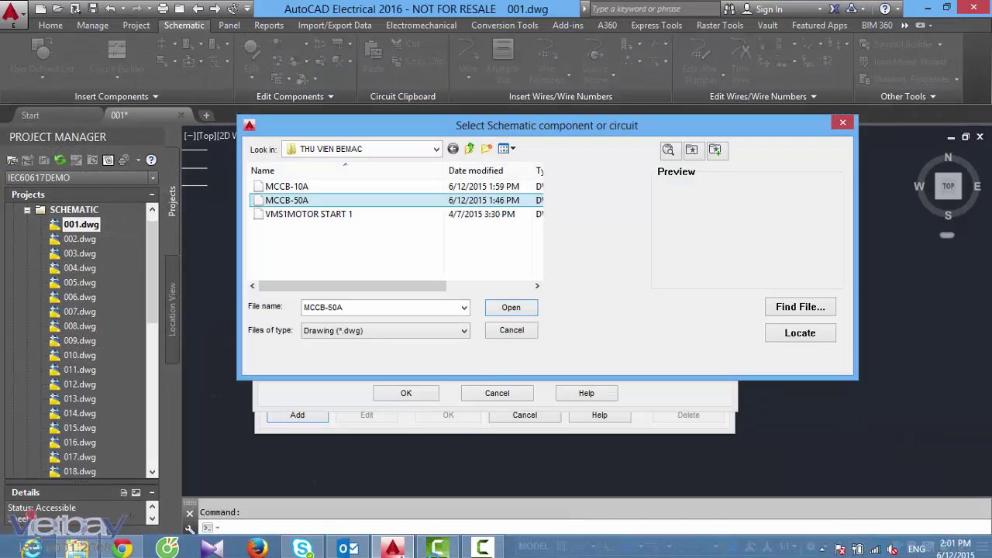
Use the MCCB-10A file as the record's block and begin entering its MIEU TA THIET BI description
left_click(416, 189)
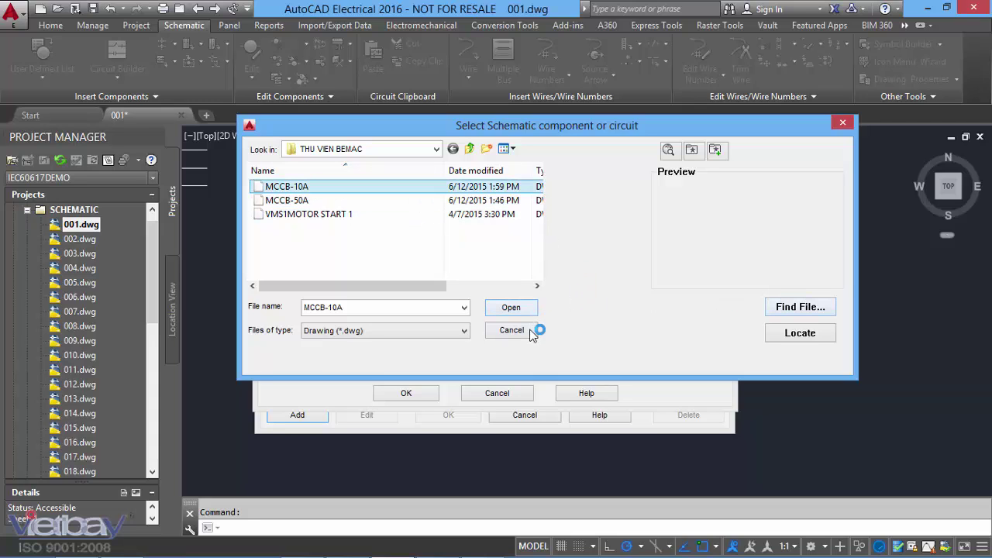
left_click(512, 307)
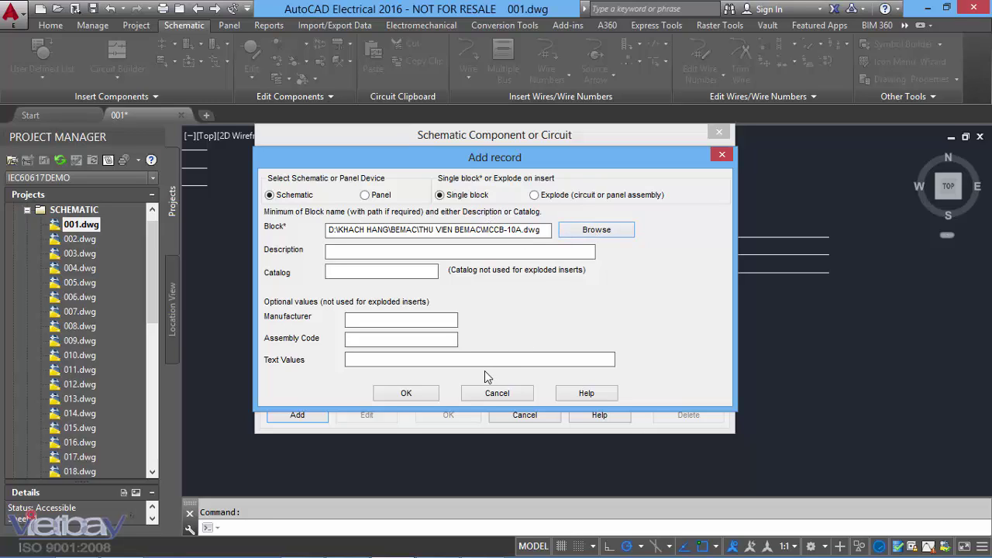
left_click(390, 252)
type("MIEU TA THIET BI")
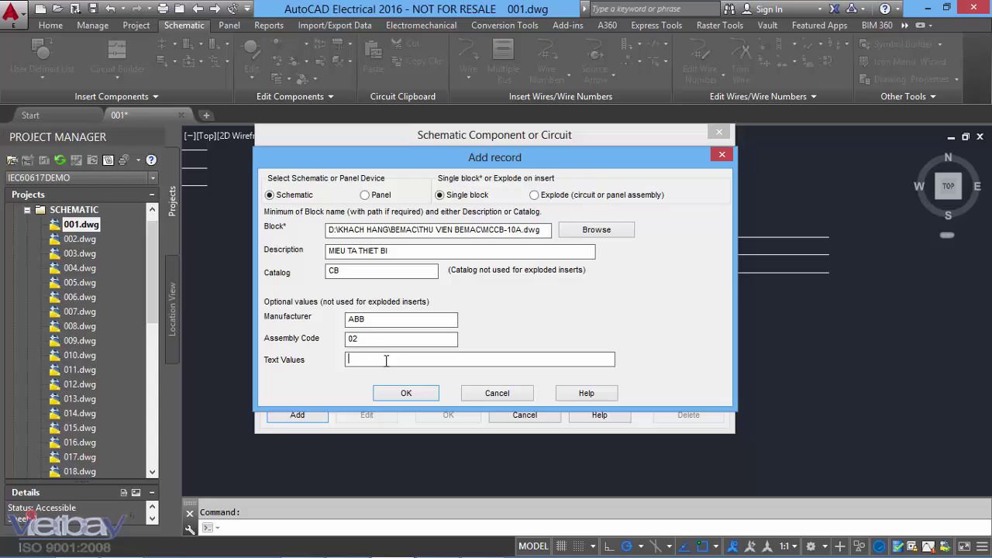
Save the MIEU TA THIET BI record to the list, select it and confirm it for insertion
left_click(428, 393)
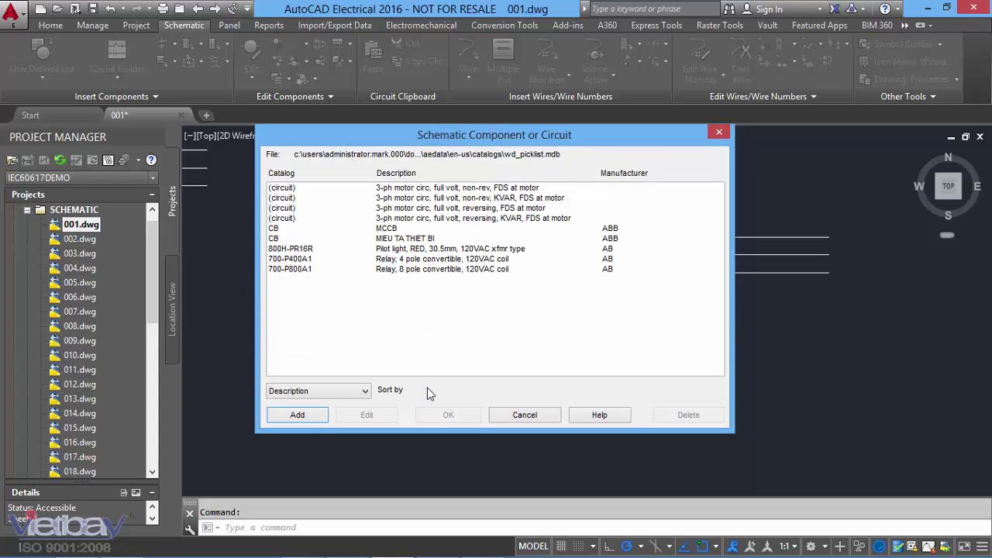
left_click(415, 240)
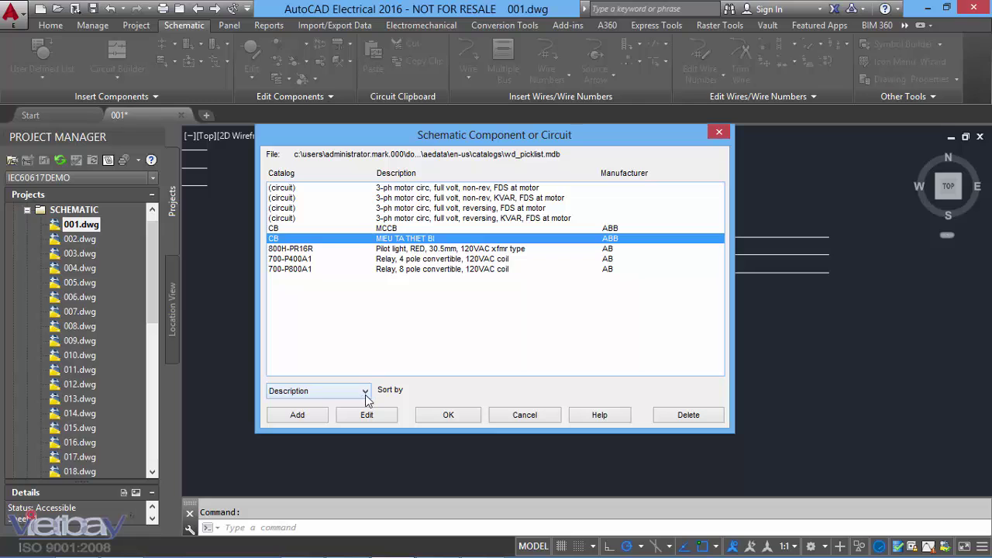
left_click(449, 414)
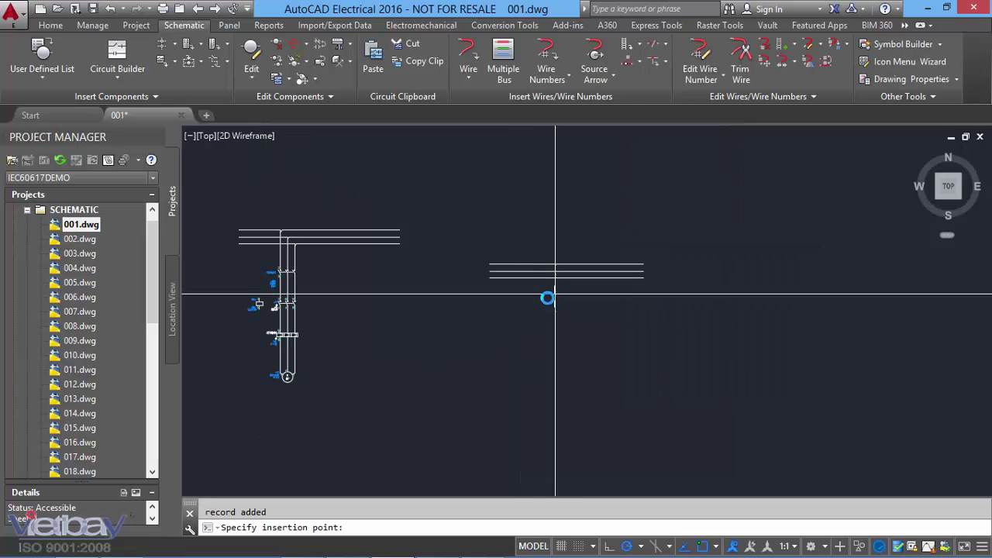
scroll(571, 294, "up", 2)
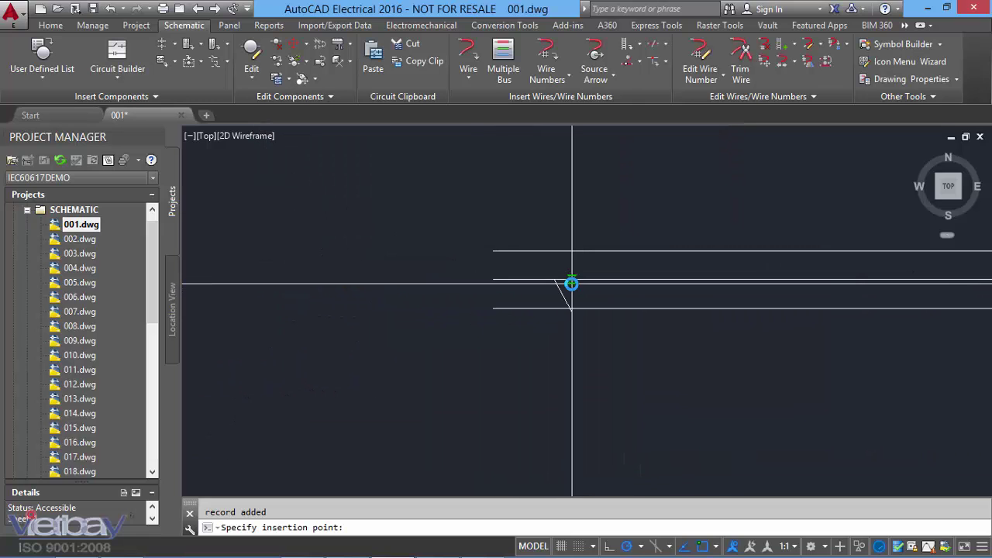
scroll(571, 282, "up", 2)
scroll(575, 286, "down", 3)
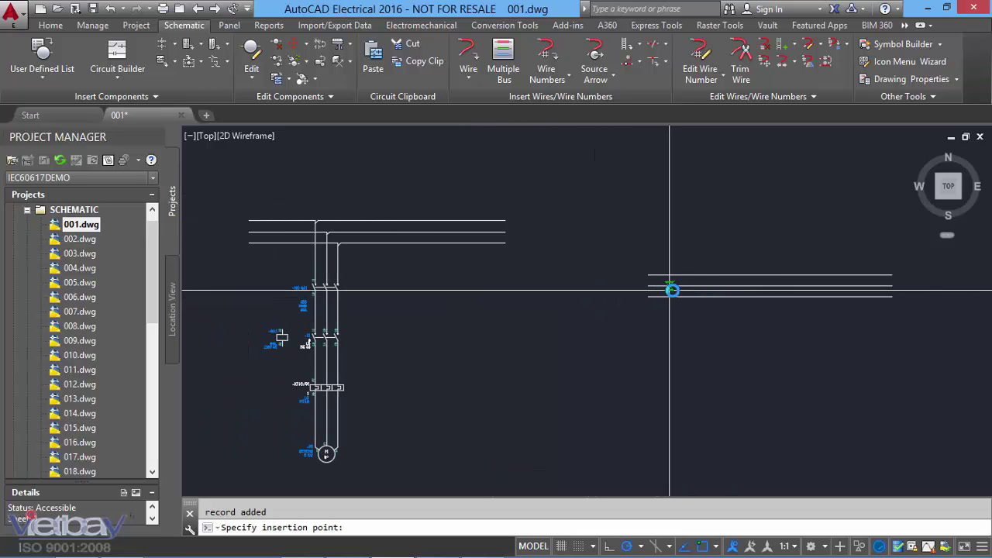
scroll(738, 297, "up", 3)
scroll(738, 297, "down", 3)
scroll(458, 272, "up", 2)
scroll(425, 266, "up", 1)
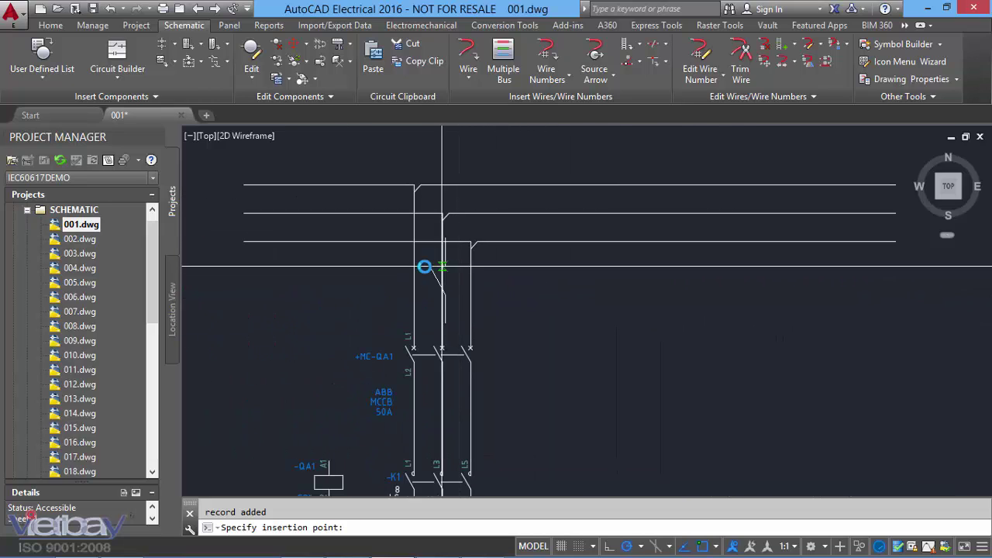
scroll(421, 275, "down", 2)
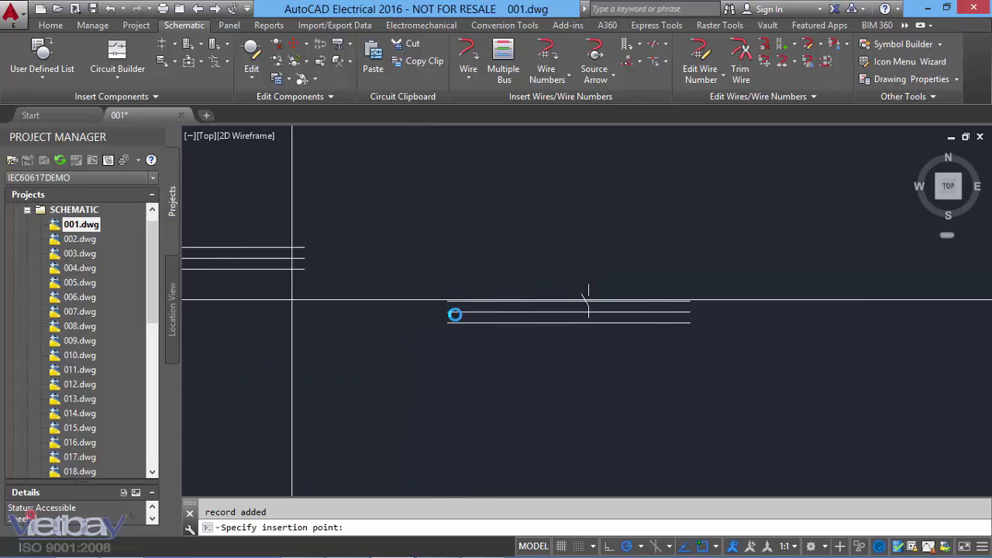
left_click(494, 297)
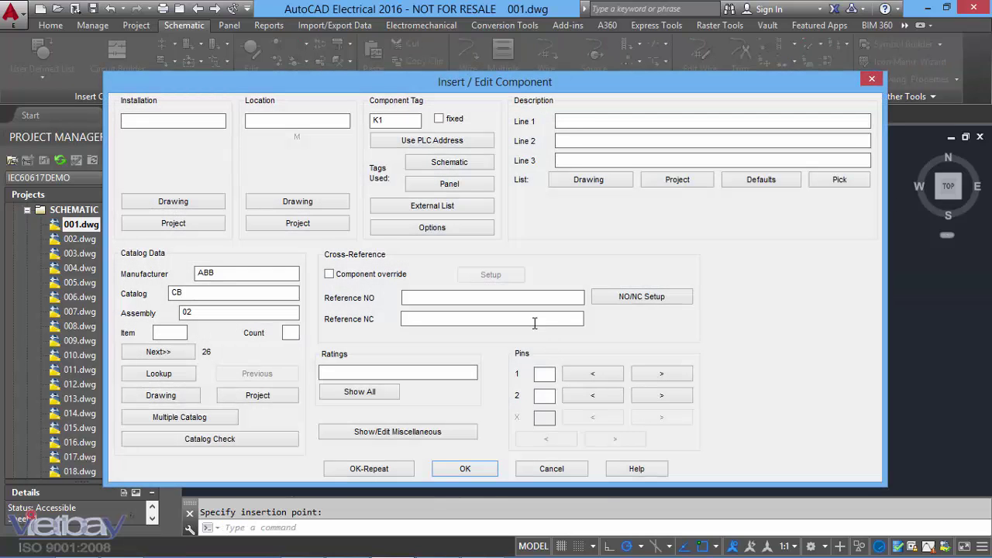
left_click(469, 466)
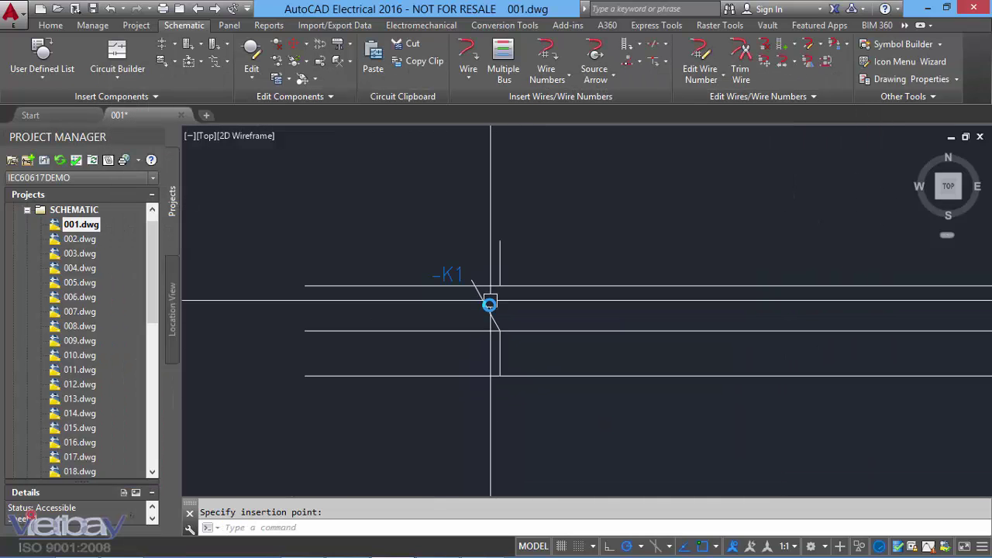
left_click(482, 308)
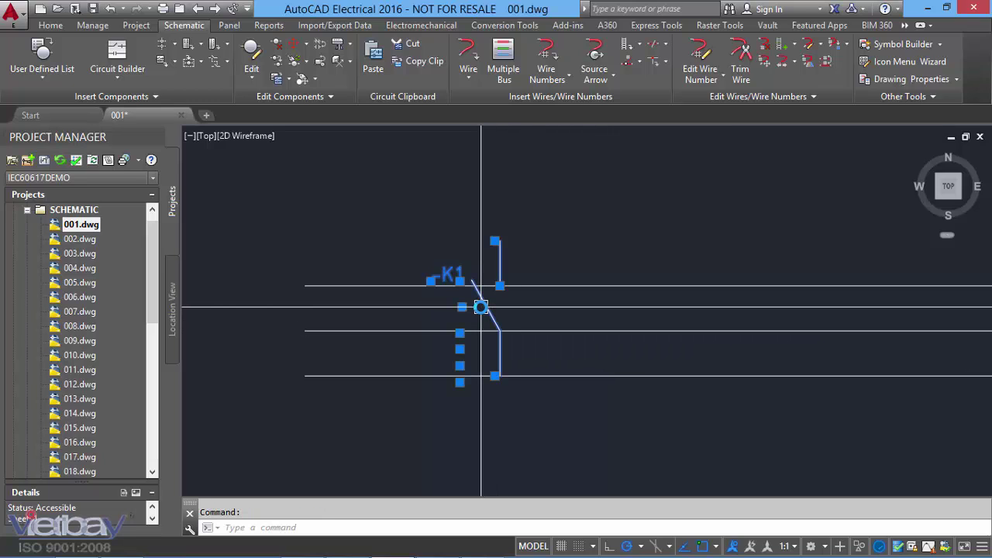
type("e")
key("Return")
scroll(476, 299, "down", 3)
middle_click_drag(339, 315, 461, 264)
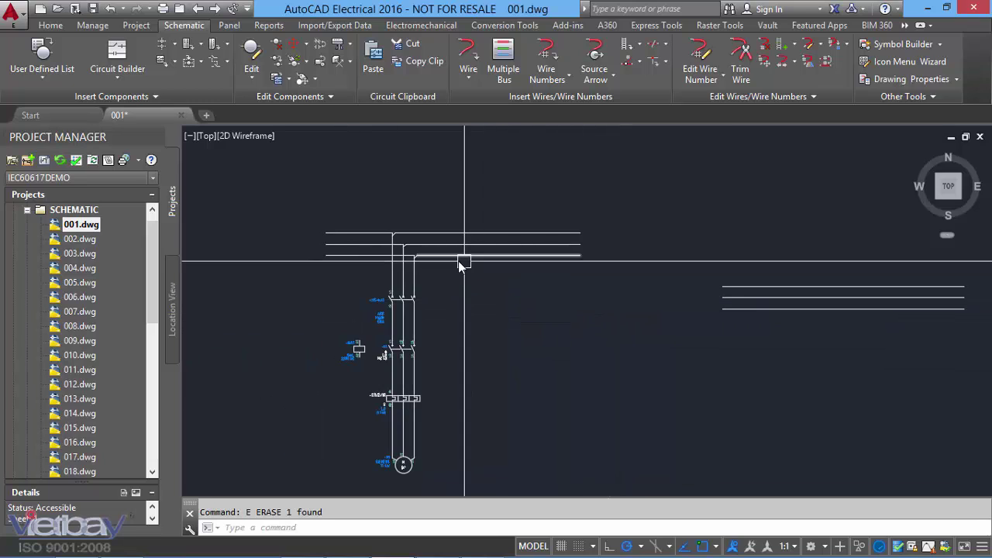
scroll(461, 264, "up", 3)
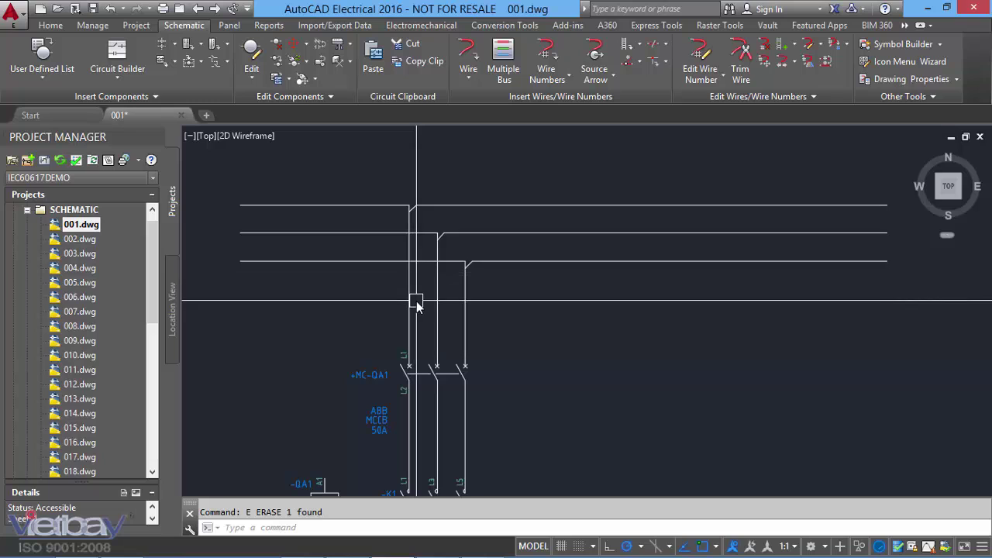
Insert the MIEU TA THIET BI record from the User Defined List as -K1 on L1, above MC-QA1
left_click(42, 72)
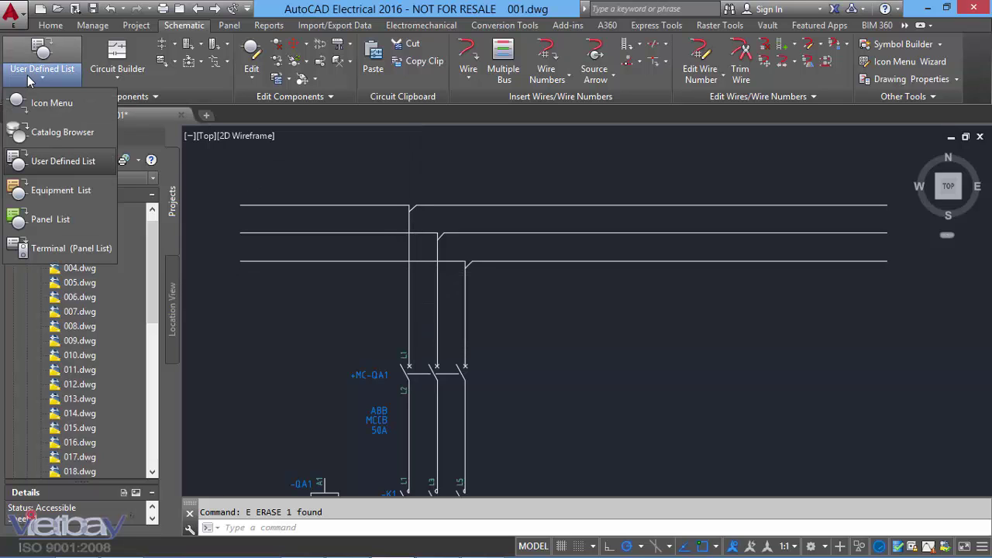
left_click(53, 161)
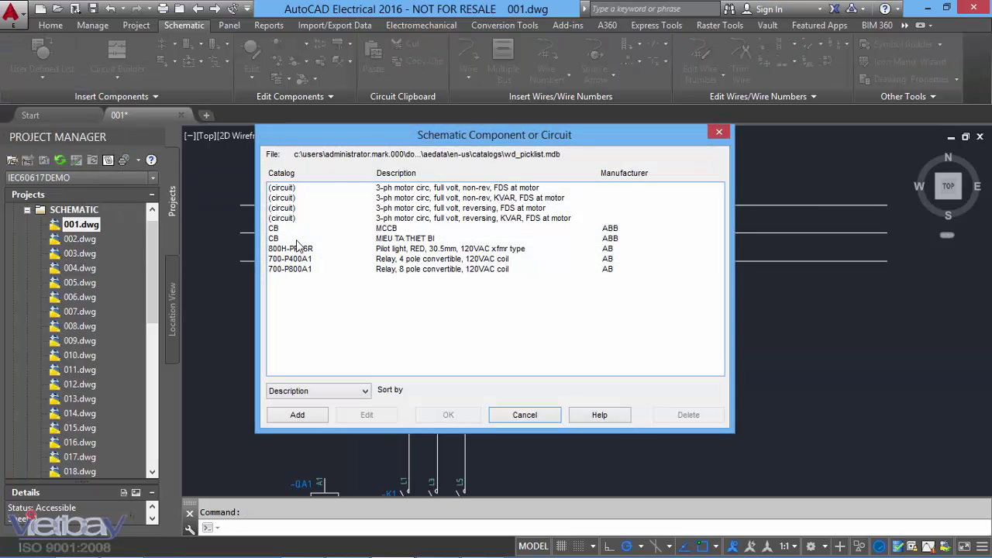
left_click(287, 239)
left_click(336, 229)
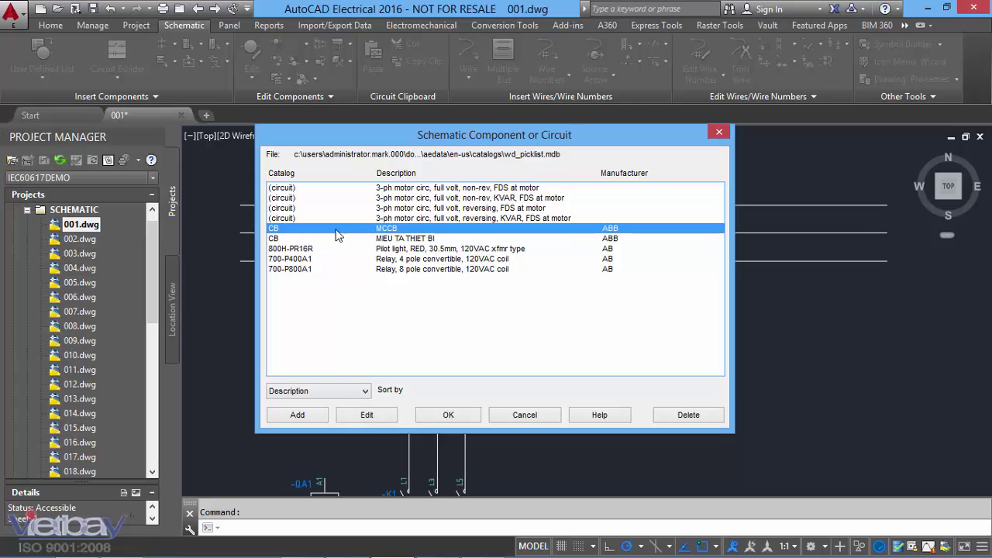
left_click(407, 239)
left_click(447, 416)
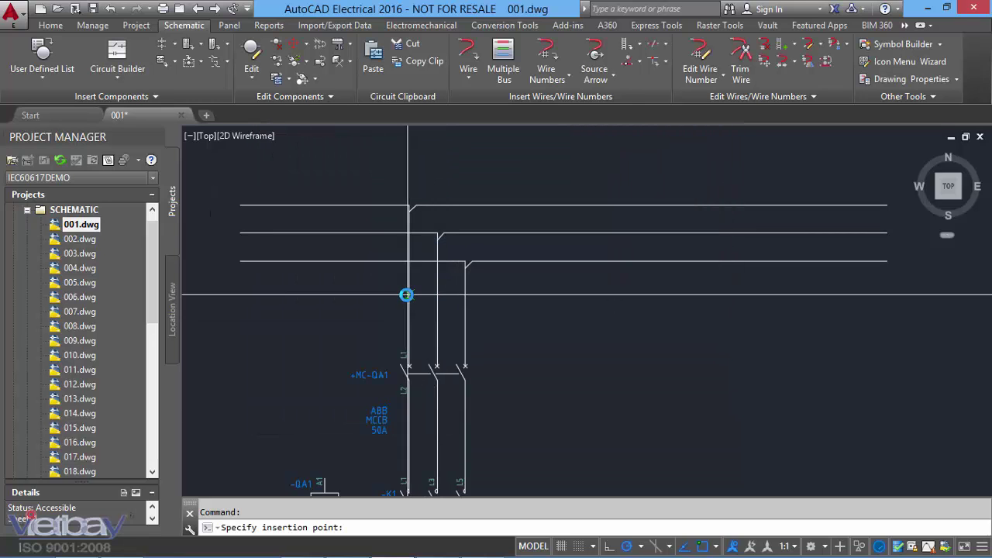
left_click(410, 294)
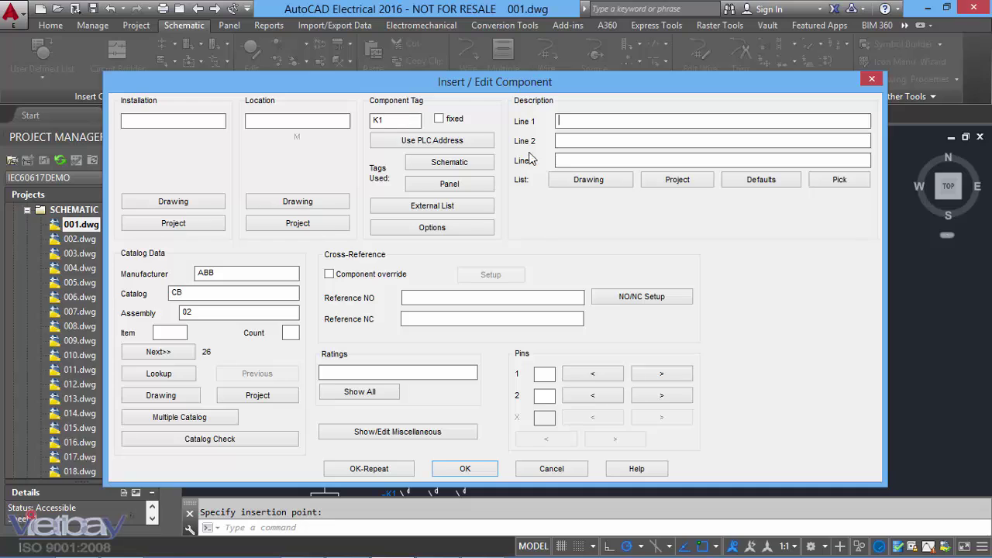
left_click(462, 466)
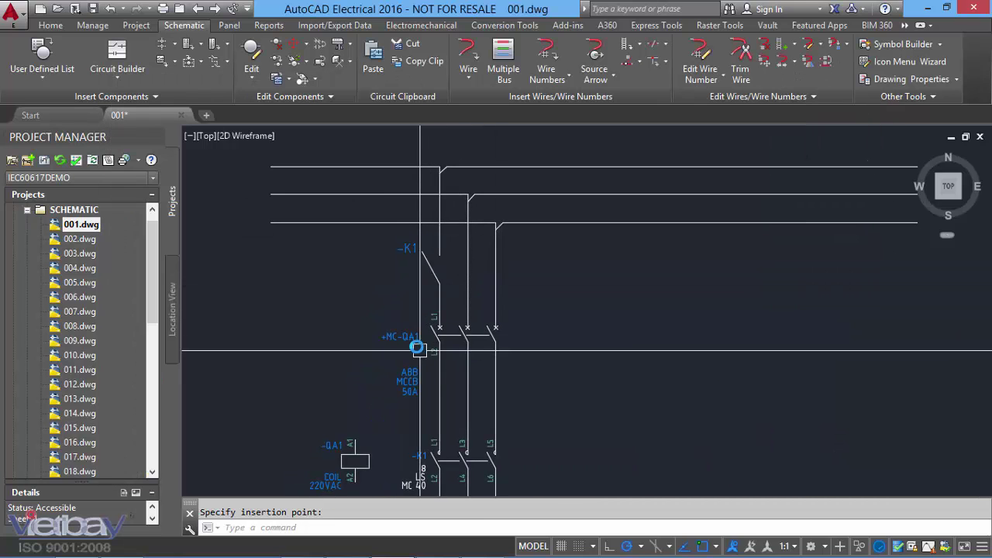
left_click(280, 50)
Delete the MC-QA1 breaker pole below -K1, dismiss the follow-up prompts and save 001.dwg
left_click(420, 345)
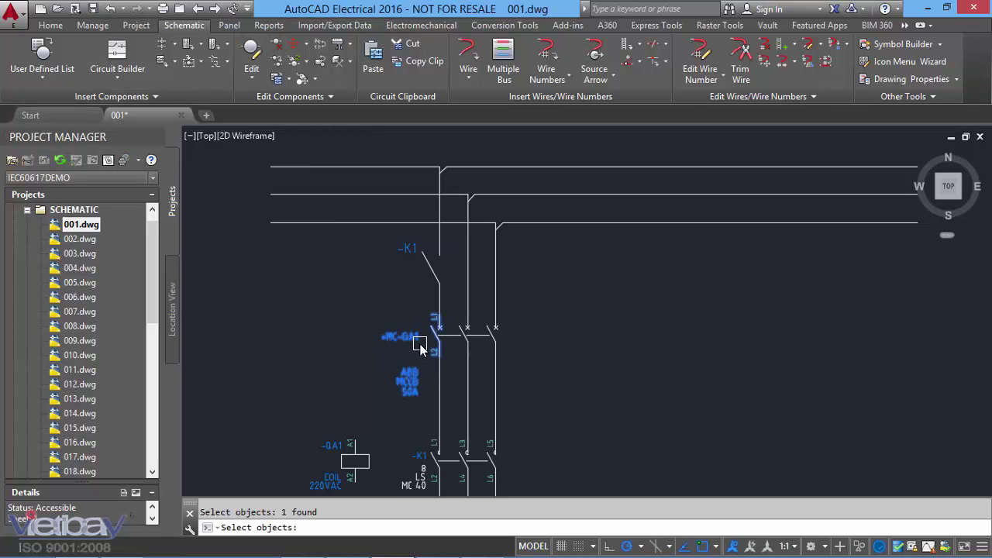
key("Return")
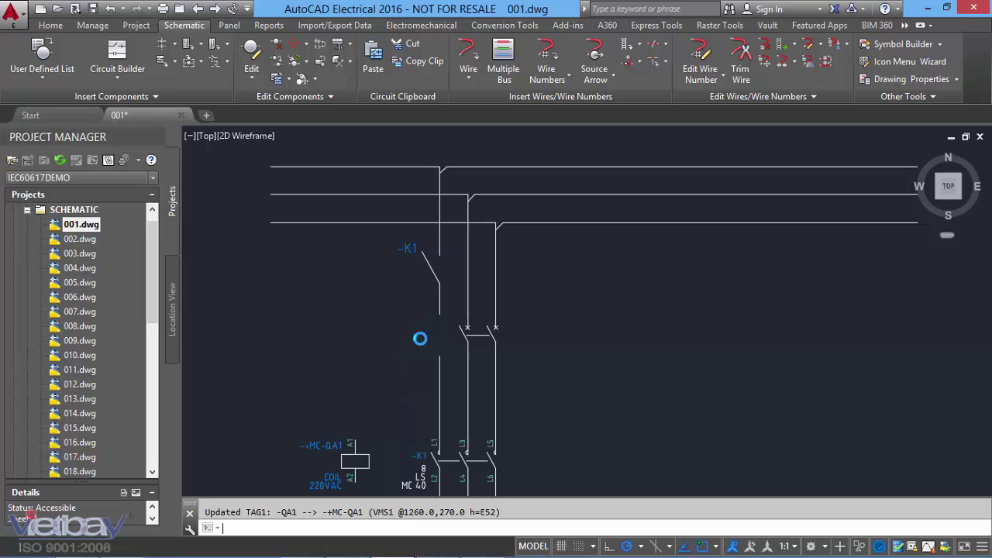
left_click(463, 321)
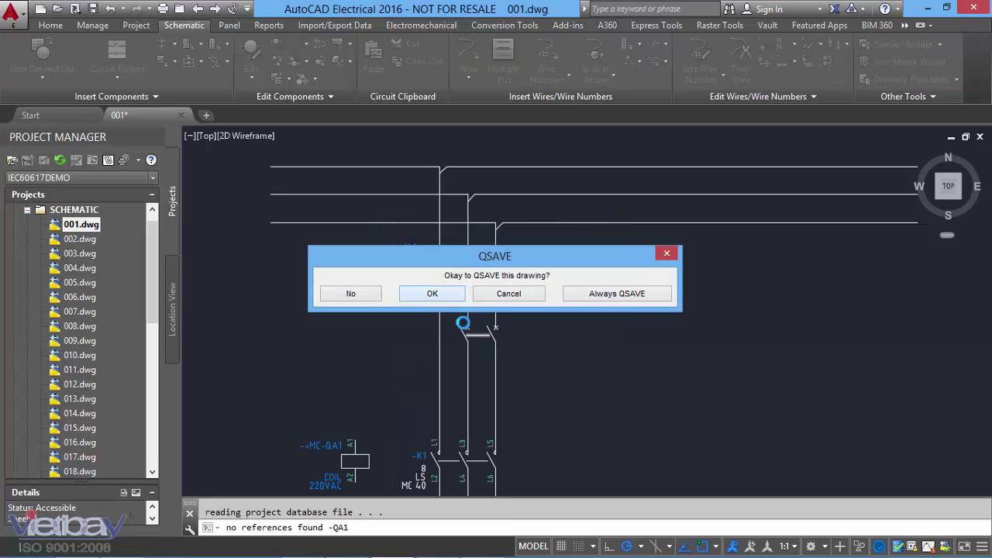
key("Return")
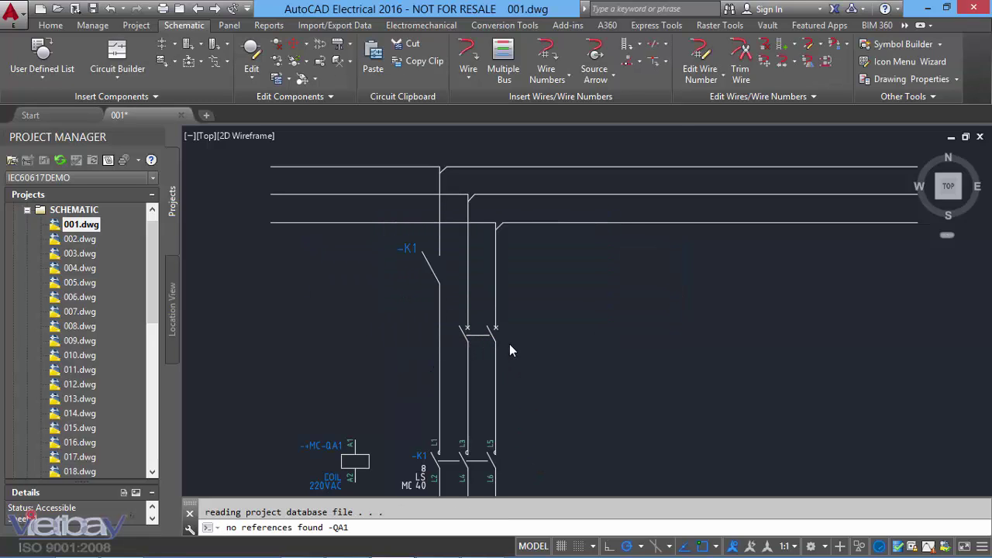
left_click(459, 411)
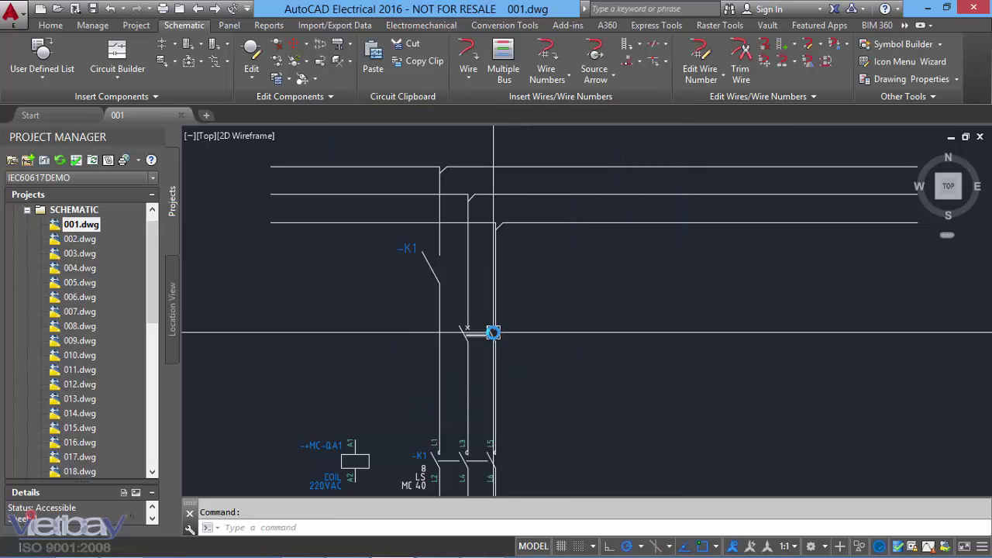
Delete the remaining MC-QA1 poles, clearing the leftover MC-QA1 tag and ABB MCCB 50A text
left_click(462, 336)
scroll(460, 331, "up", 2)
left_click(460, 331)
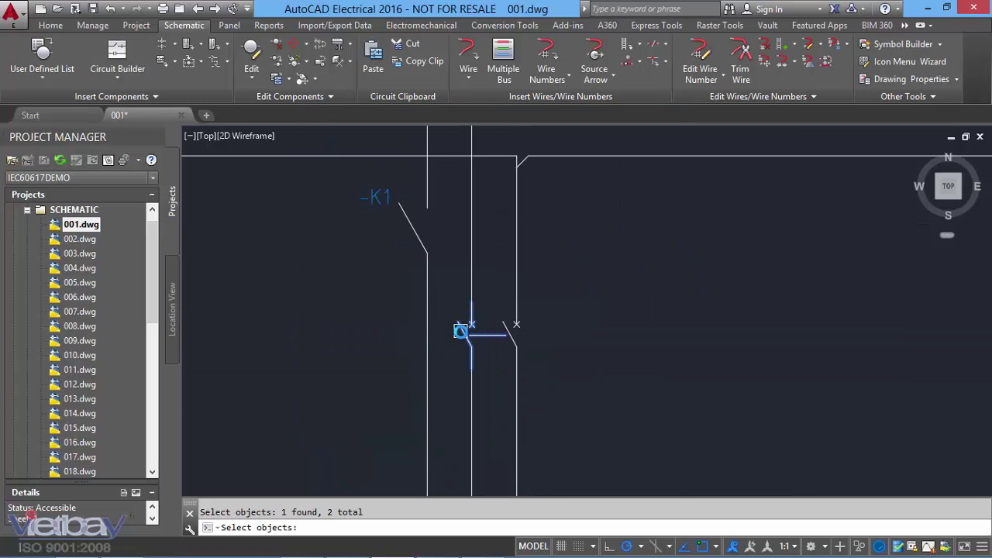
key("Return")
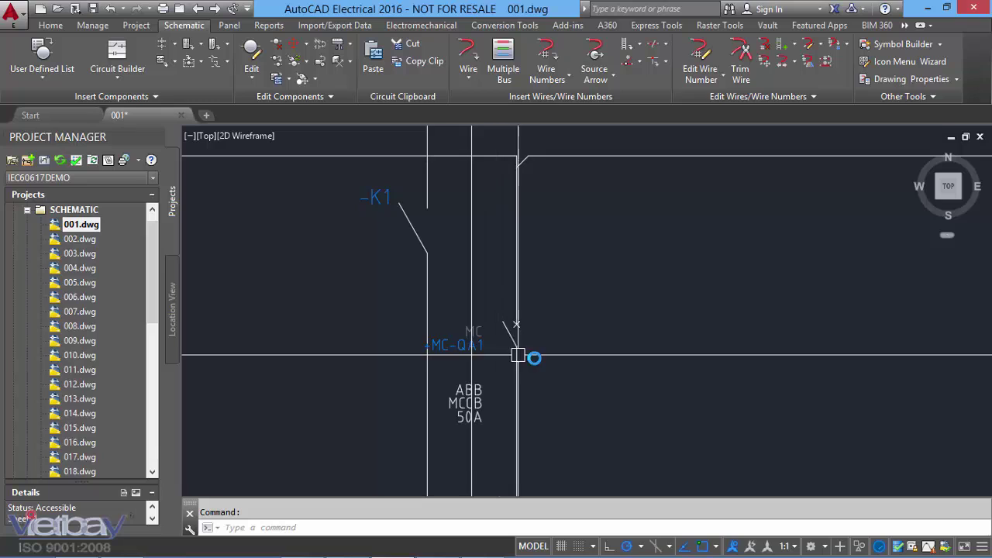
scroll(534, 358, "down", 2)
key("Return")
left_click(537, 358)
key("Return")
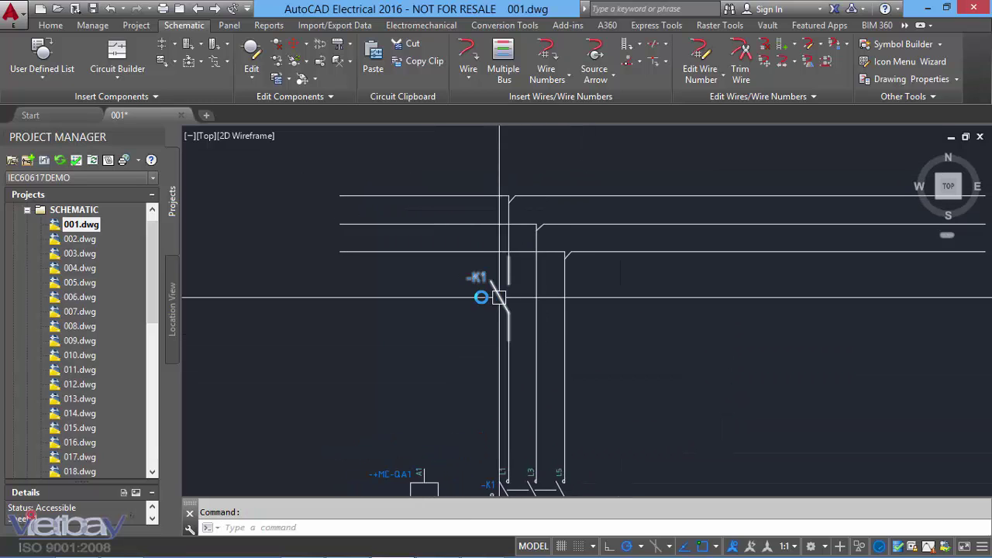
scroll(500, 288, "up", 2)
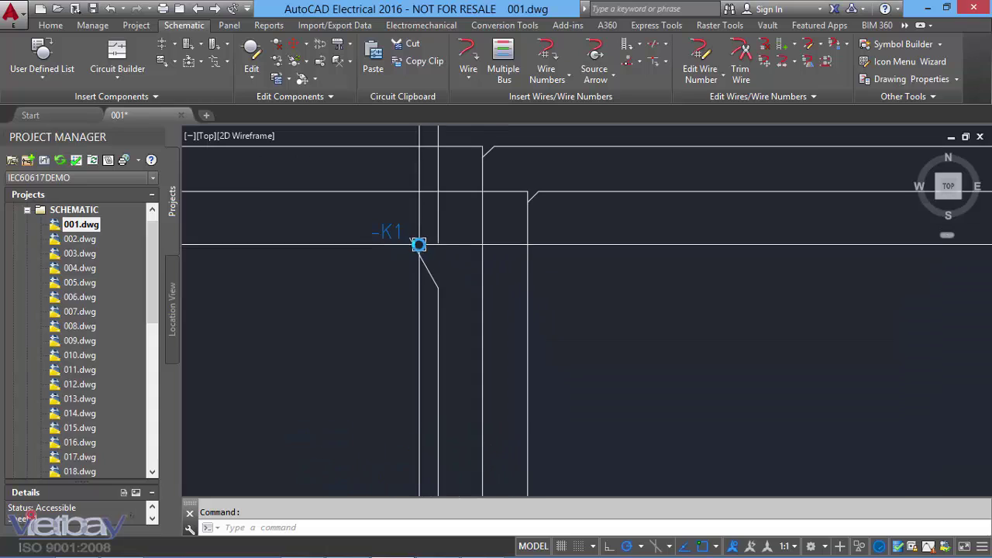
Scoot breaker K1 to a lower point along its L1 wire
left_click(295, 61)
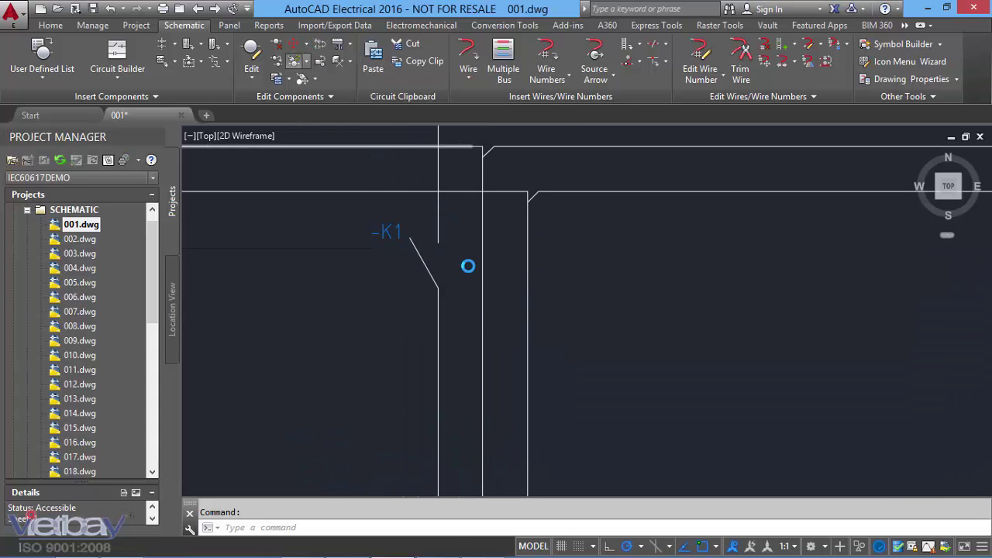
left_click(421, 271)
scroll(479, 269, "down", 3)
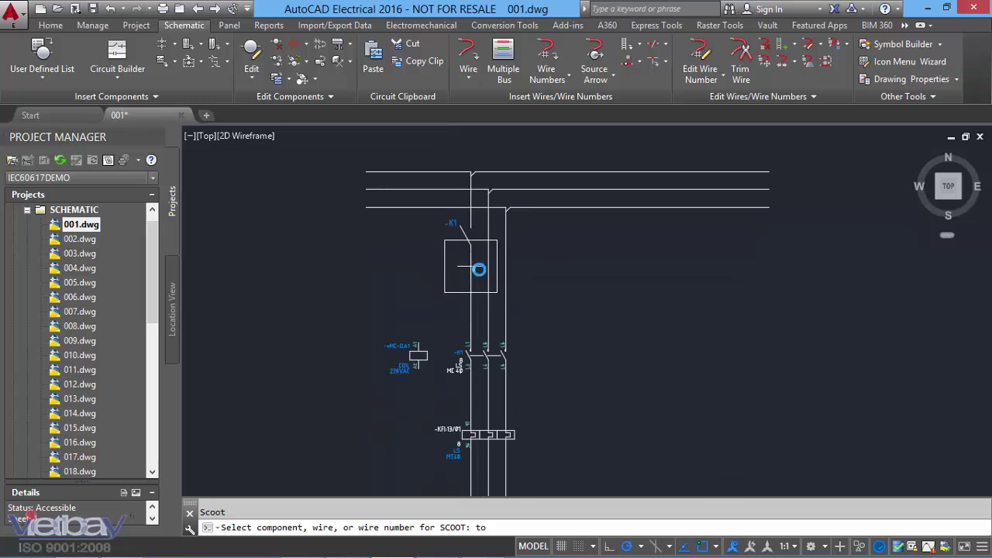
left_click(477, 273)
scroll(463, 250, "up", 2)
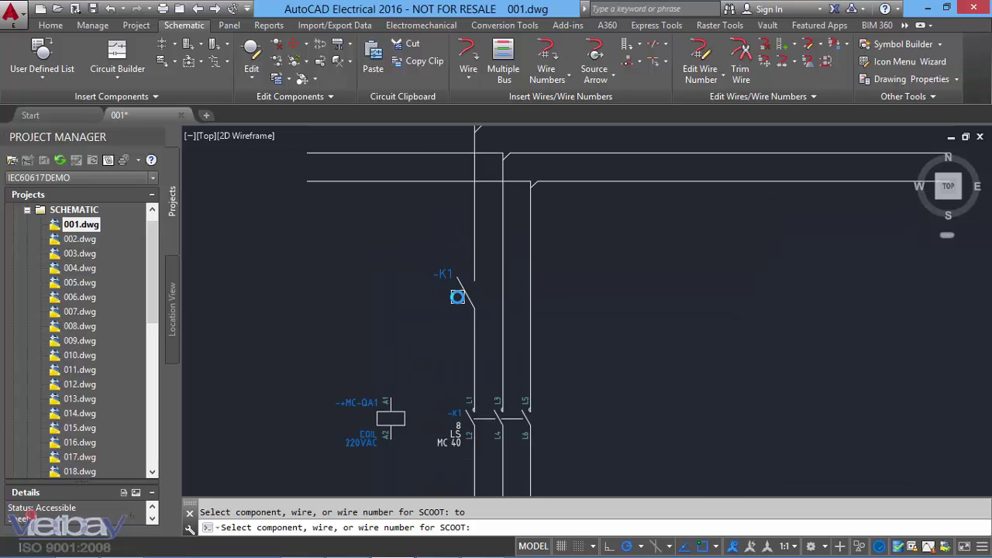
scroll(457, 295, "up", 2)
key("Escape")
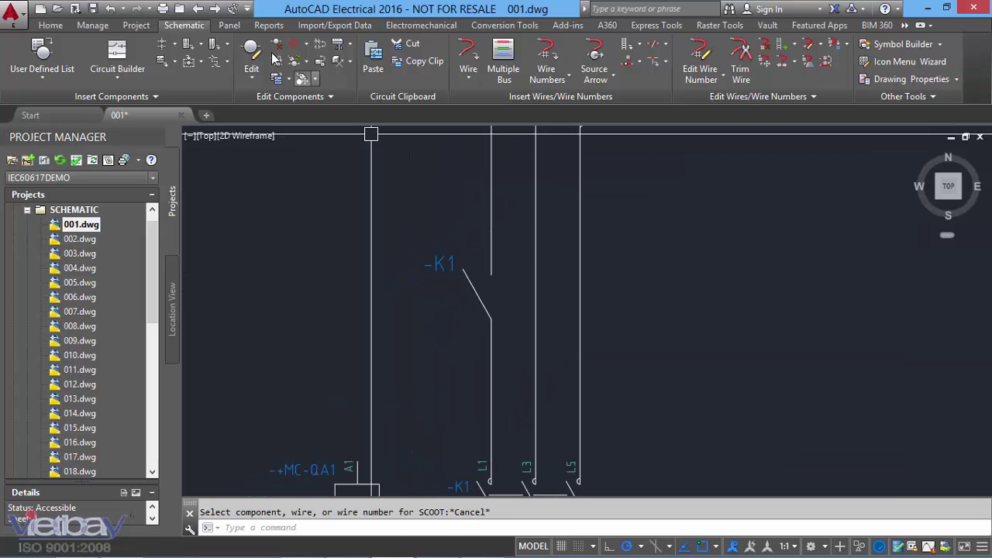
Copy K1 onto the middle phase wire as K2, then K2 onto the third phase as K3
left_click(276, 60)
left_click(438, 265)
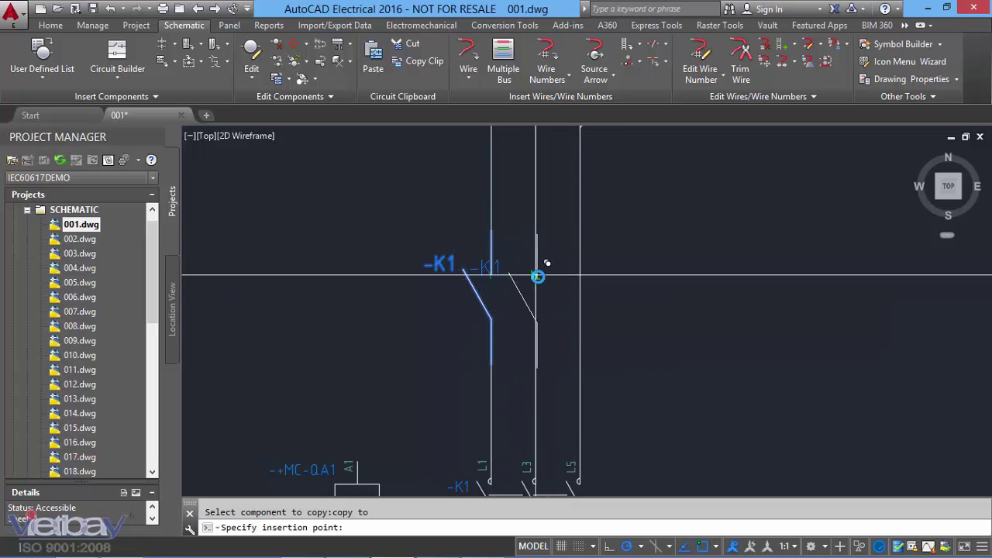
left_click(543, 295)
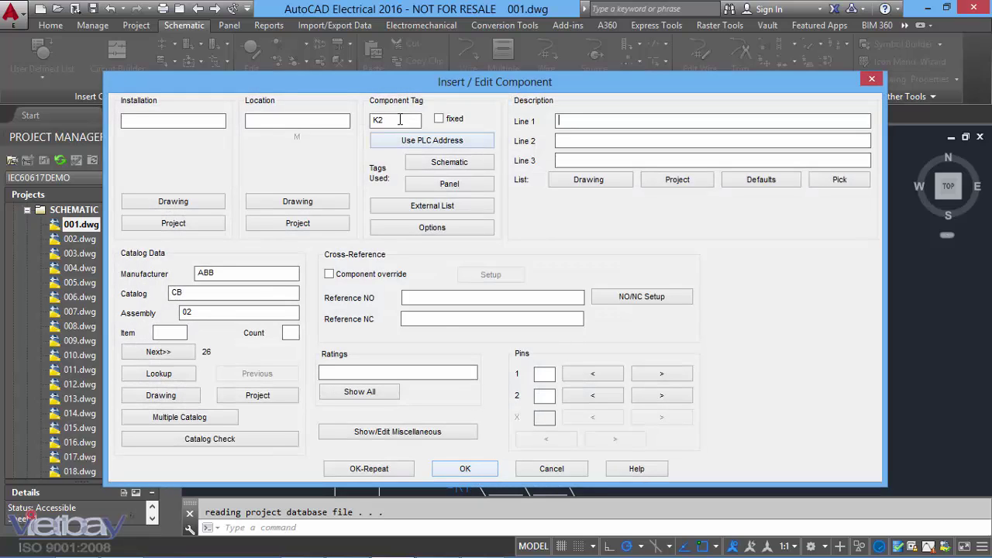
left_click(490, 470)
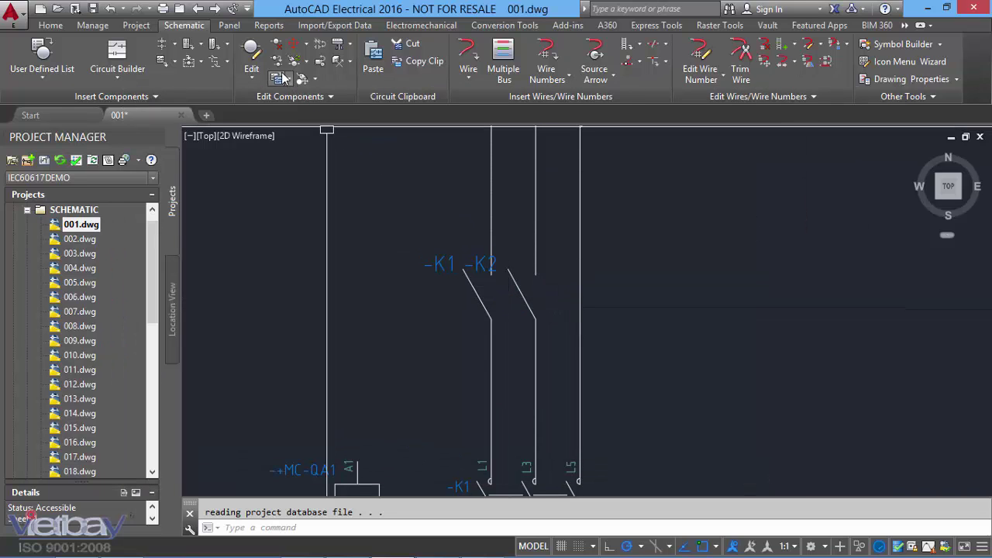
left_click(277, 61)
left_click(536, 306)
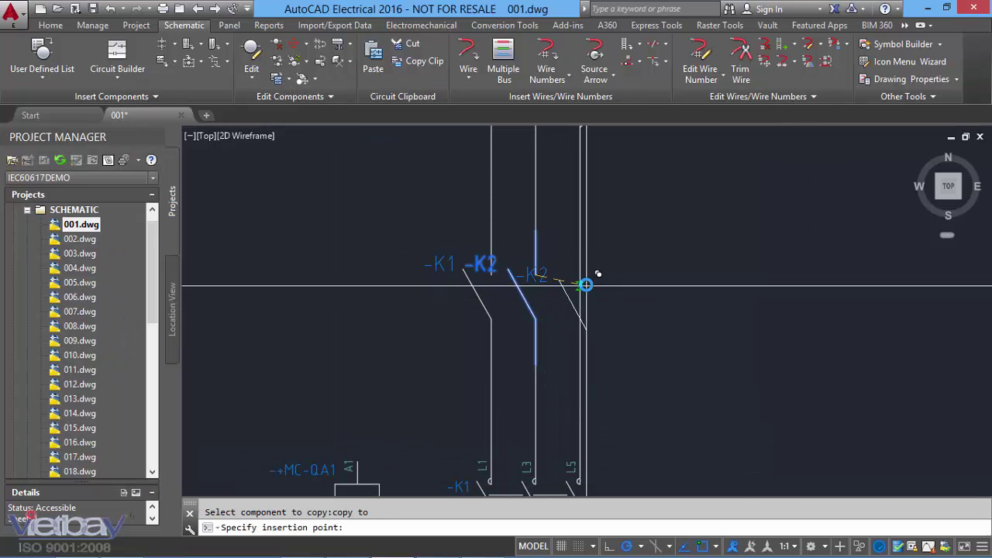
left_click(582, 280)
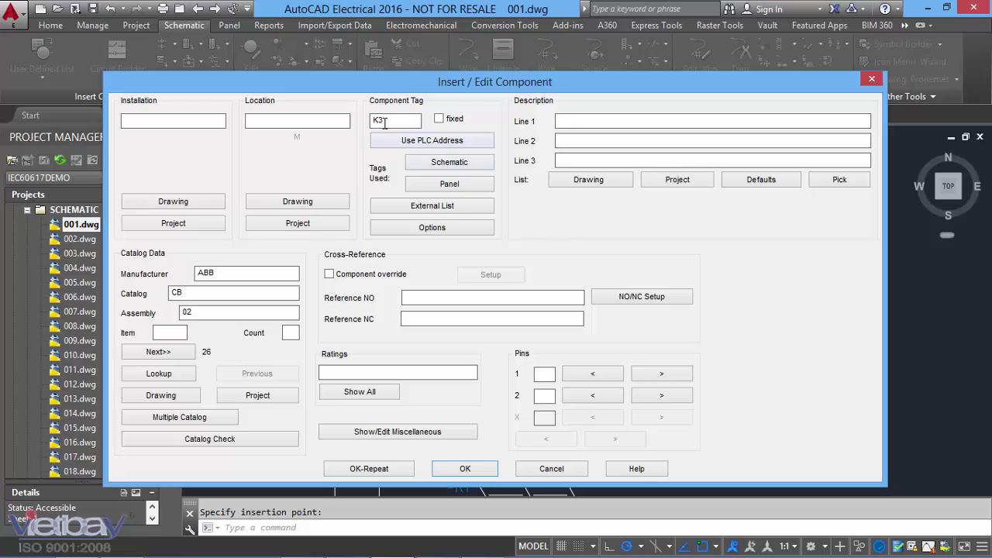
left_click(475, 470)
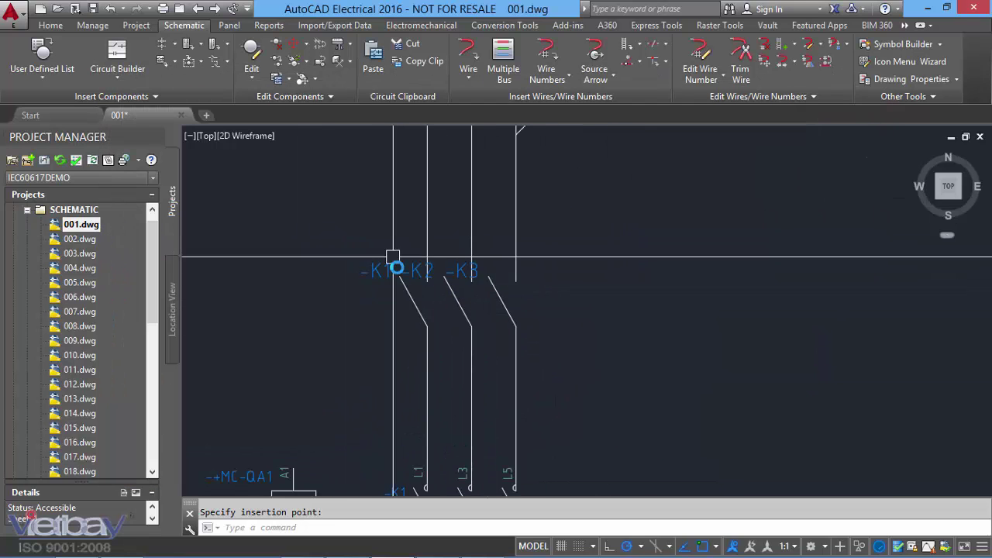
Open the Edit Component details for breaker K1
left_click(401, 285)
right_click(419, 272)
left_click(411, 242)
type("ABB")
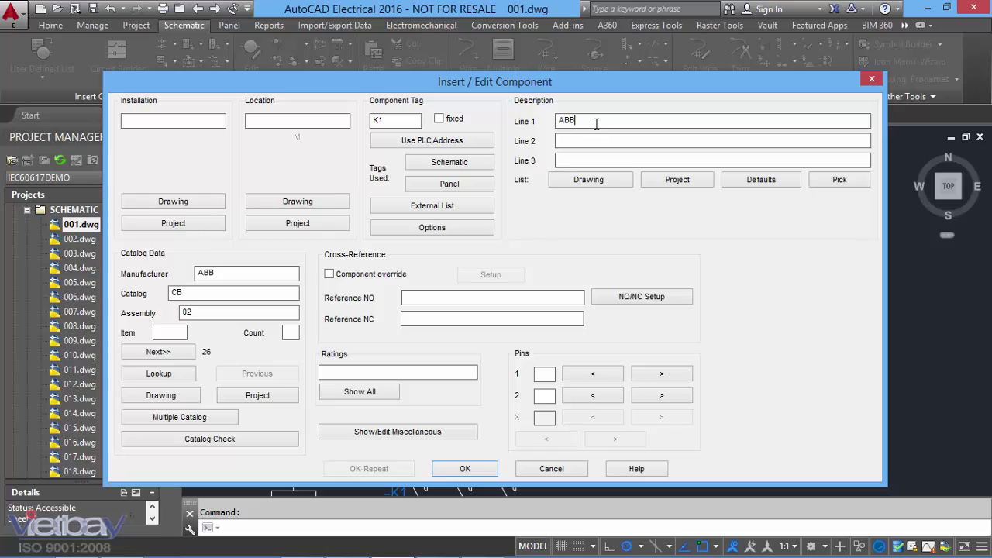
Give K1 the description 10A / ABB and pins L1 and L2, updating related components
left_click_drag(596, 124, 526, 128)
type("50")
left_click(487, 469)
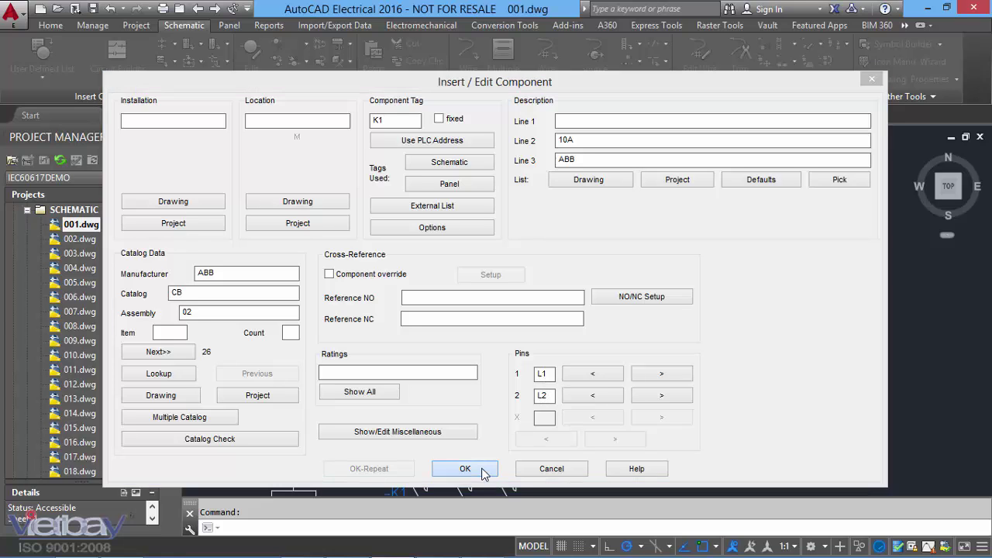
left_click(493, 352)
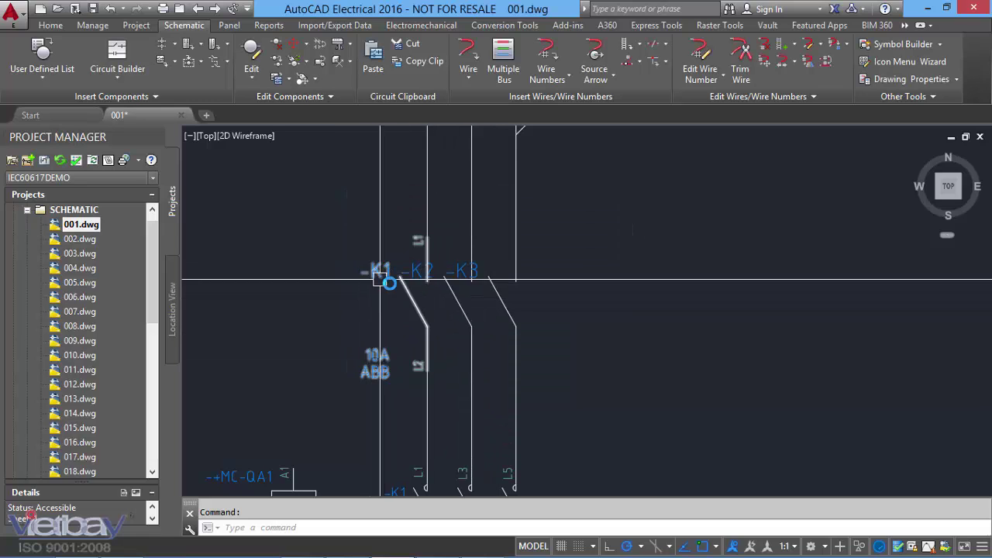
middle_click_drag(407, 340, 468, 302)
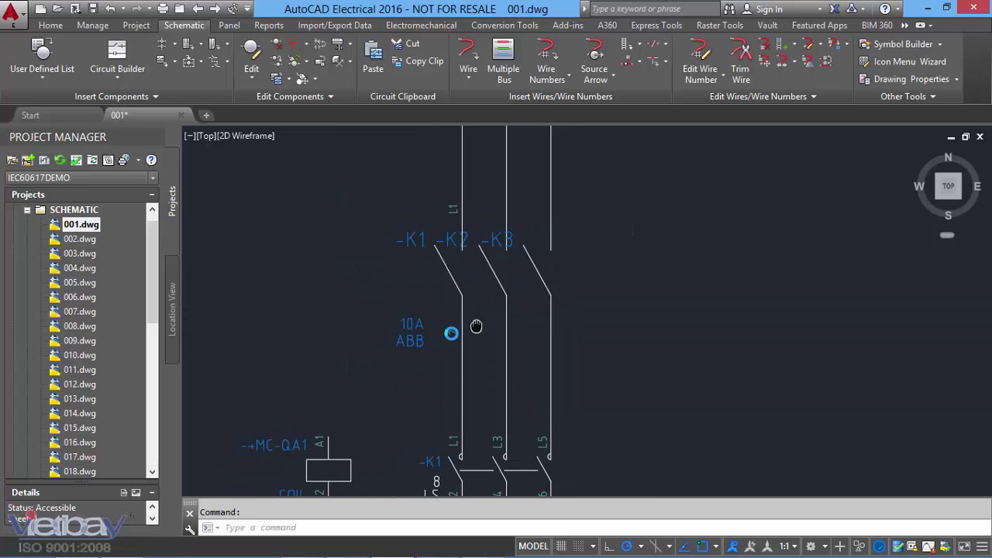
right_click(458, 270)
Assign pin numbers L3/L4 to breaker K2 and L5/L6 to breaker K3
left_click(485, 230)
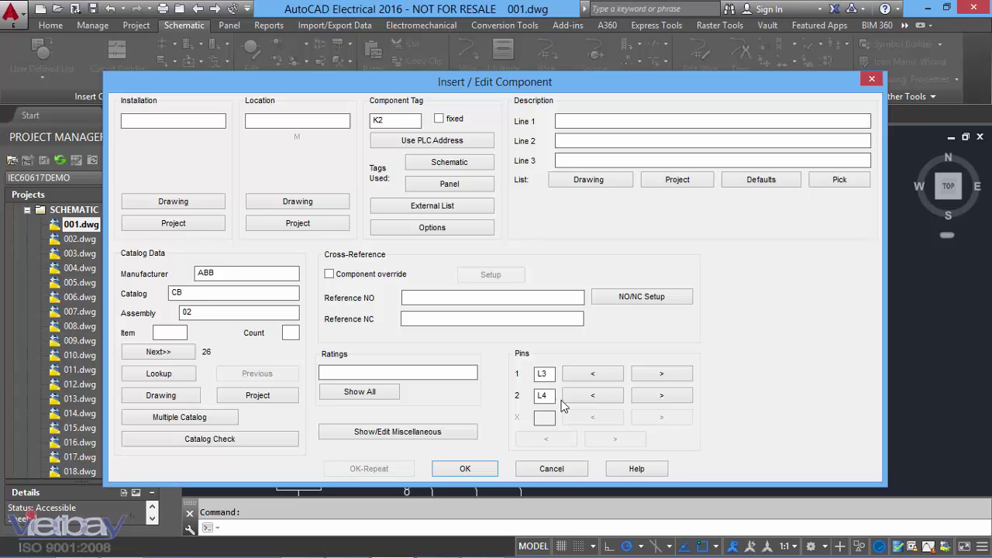
left_click(474, 469)
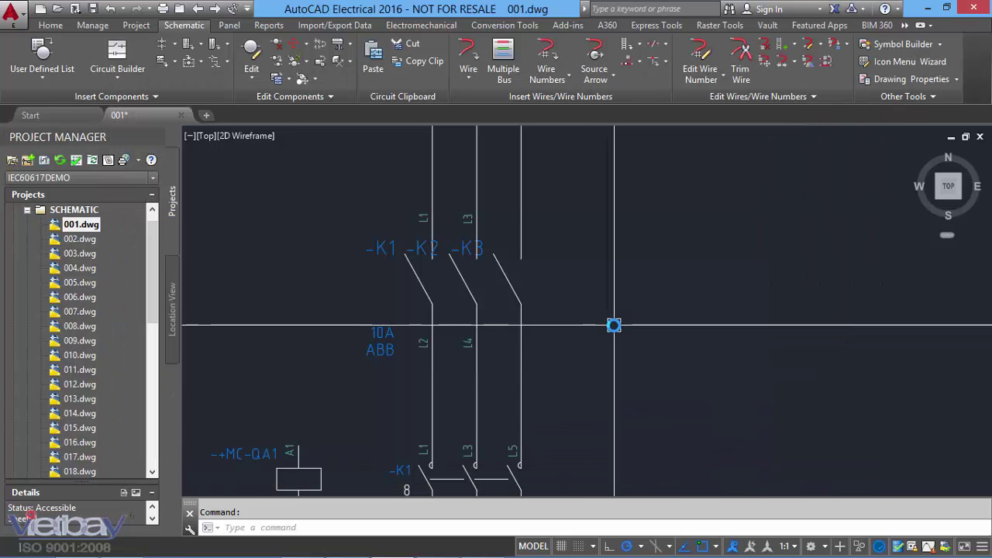
left_click(509, 284)
right_click(509, 283)
left_click(535, 246)
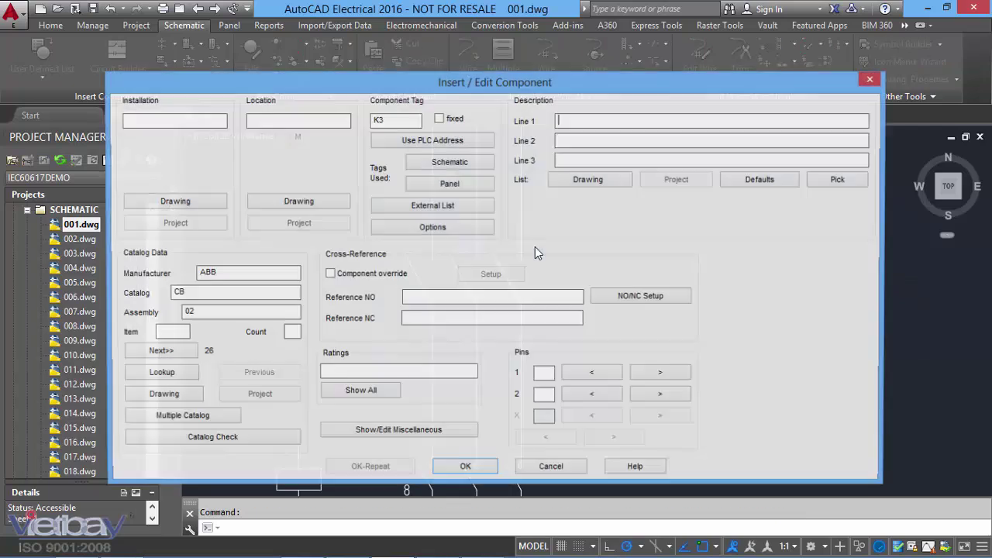
left_click(546, 375)
type("L5")
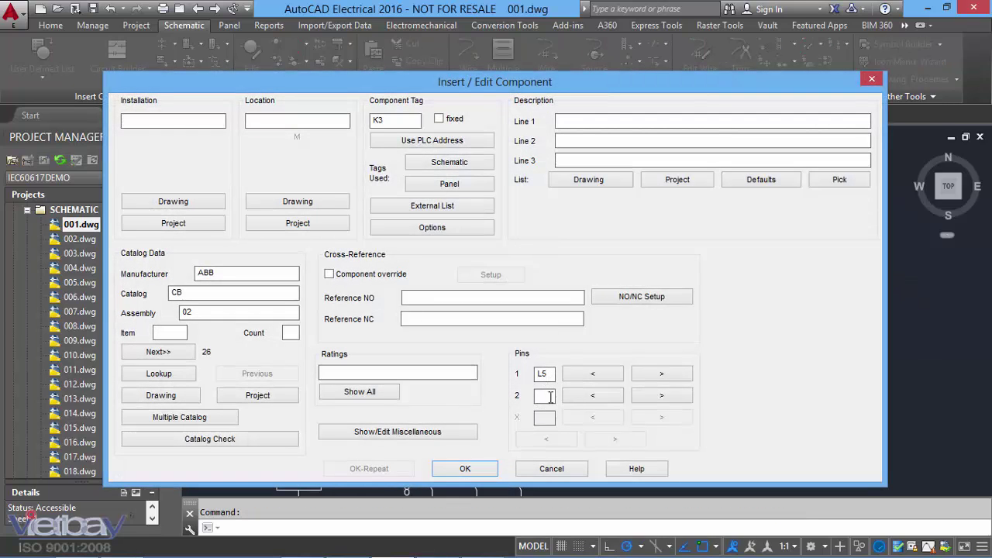
left_click(474, 470)
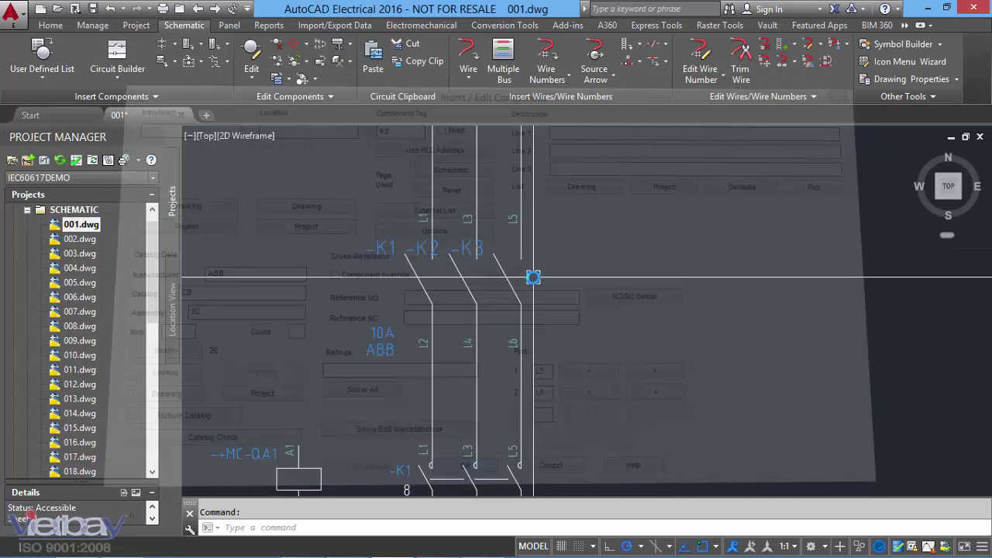
scroll(444, 293, "up", 2)
scroll(436, 306, "up", 1)
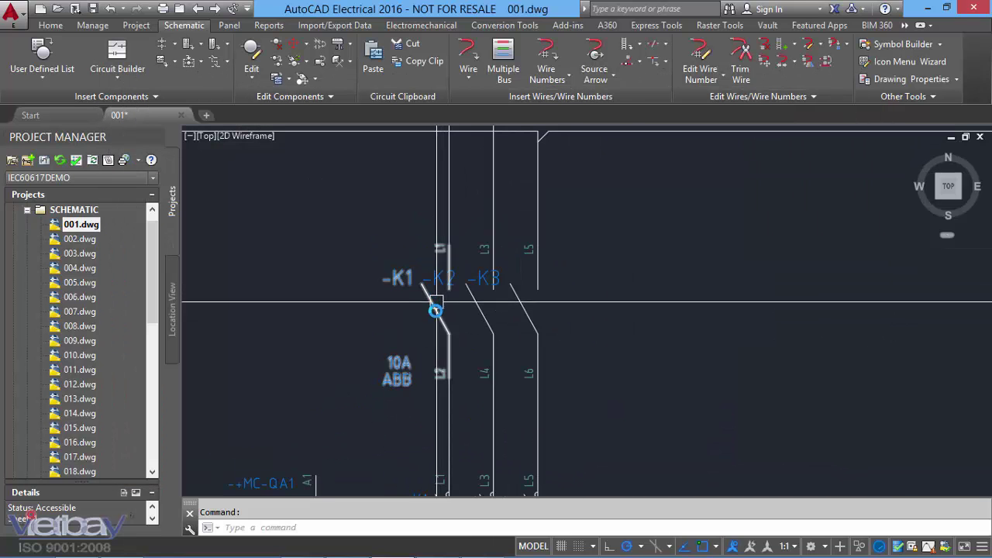
scroll(526, 310, "down", 3)
mouse_move(571, 321)
middle_mouse_down()
mouse_move(499, 310)
mouse_move(643, 261)
mouse_move(419, 317)
middle_mouse_up()
middle_click_drag(620, 307, 488, 277)
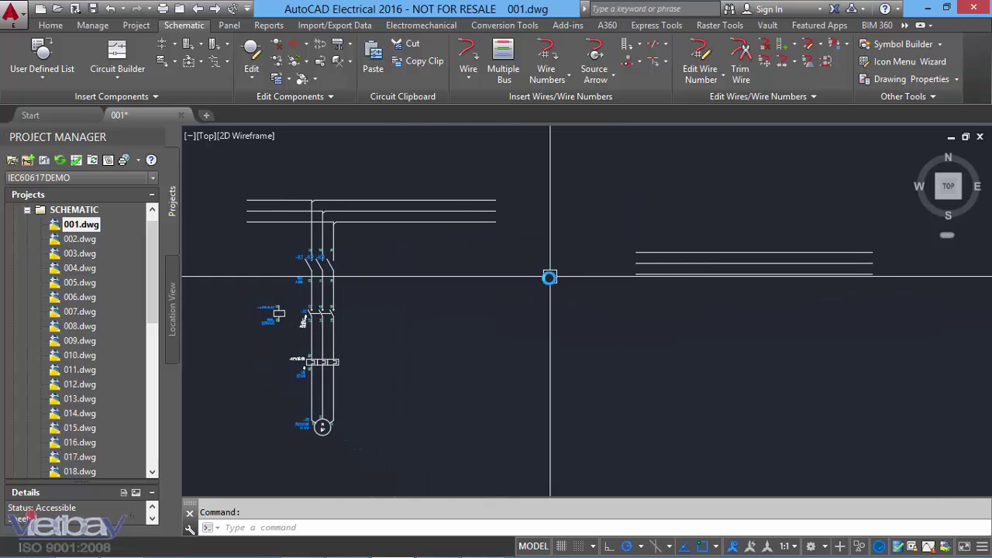
mouse_move(550, 276)
middle_mouse_down()
mouse_move(586, 266)
mouse_move(569, 266)
middle_mouse_up()
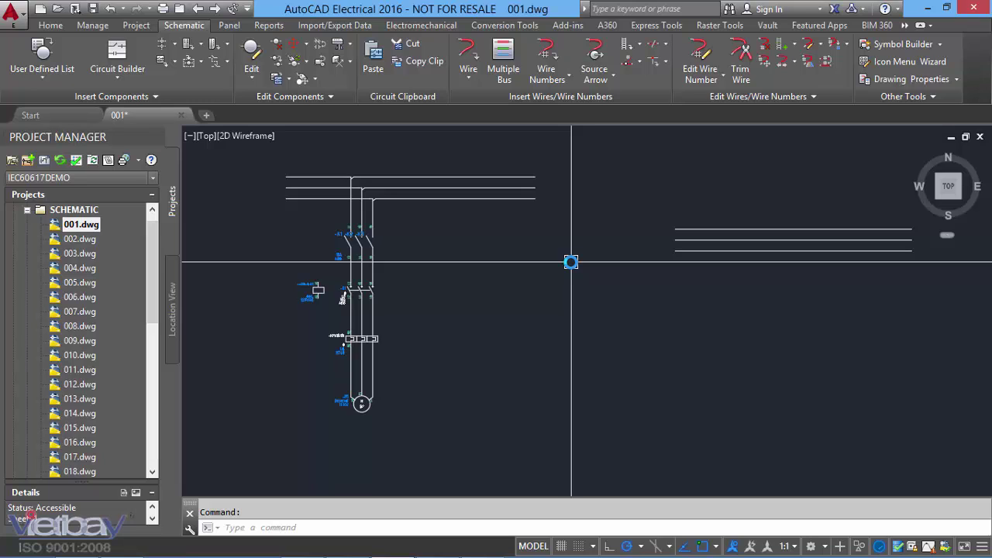
scroll(427, 272, "up", 5)
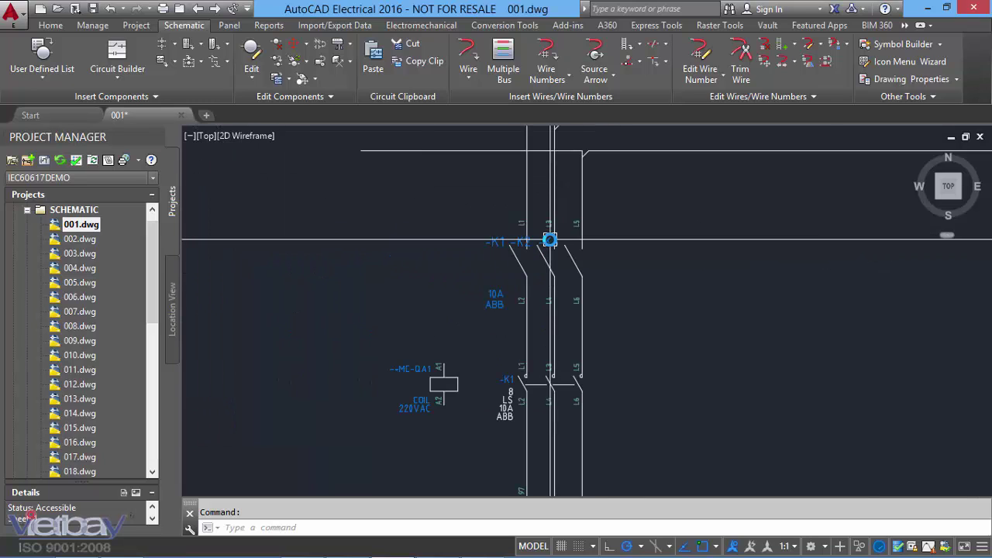
middle_click_drag(534, 253, 523, 271)
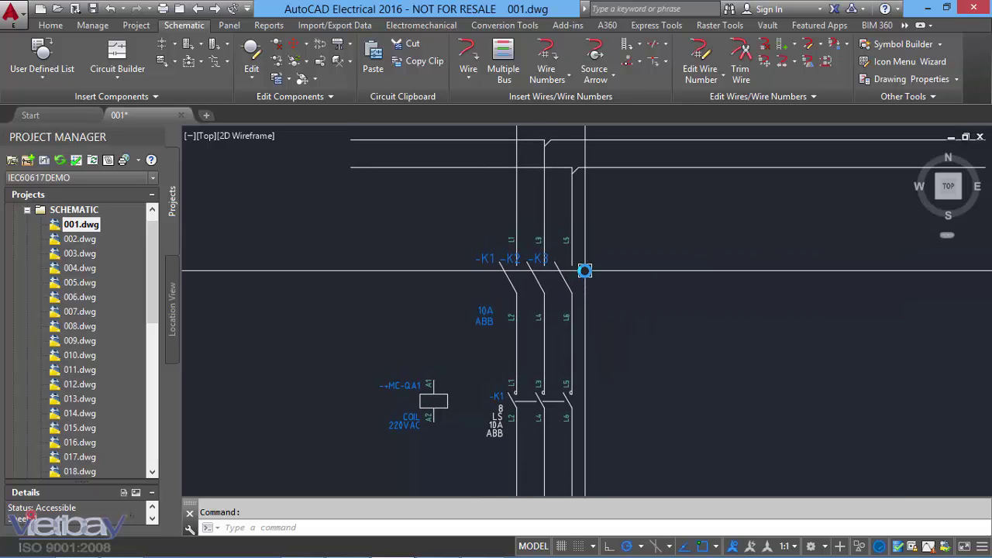